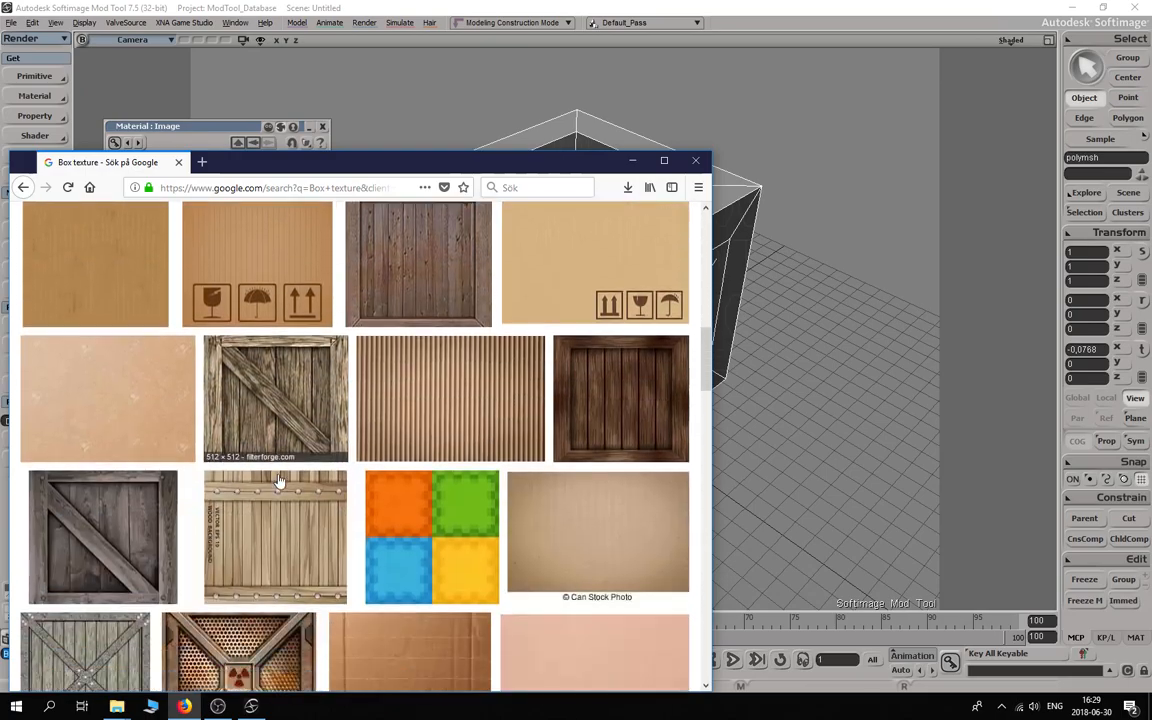
Step: Save the dark-framed vertical-plank crate image to the TEST scenes folder as Box1 and close the browser
left_click(585, 274)
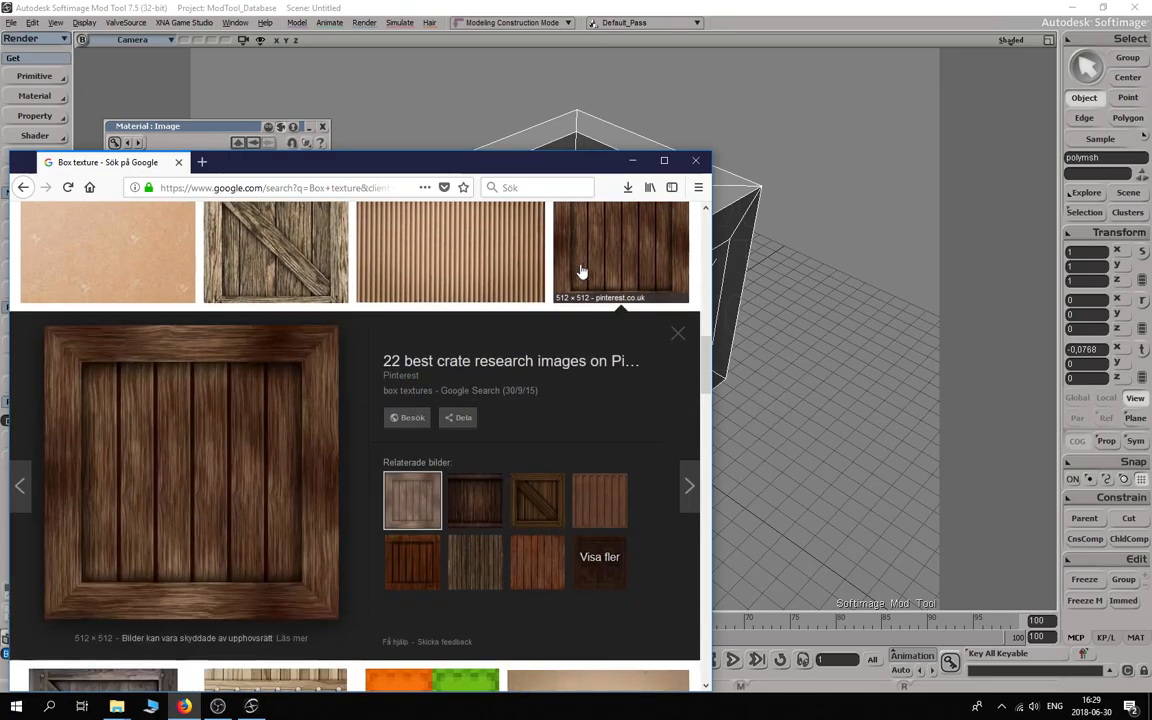
right_click(218, 449)
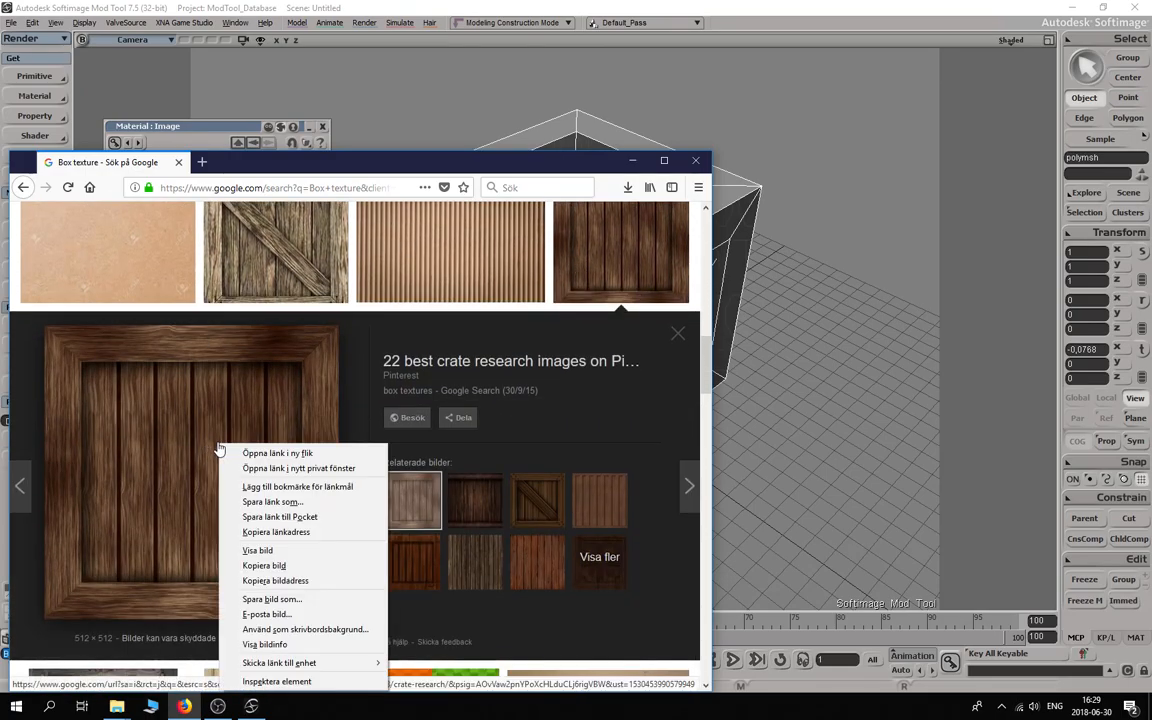
left_click(325, 599)
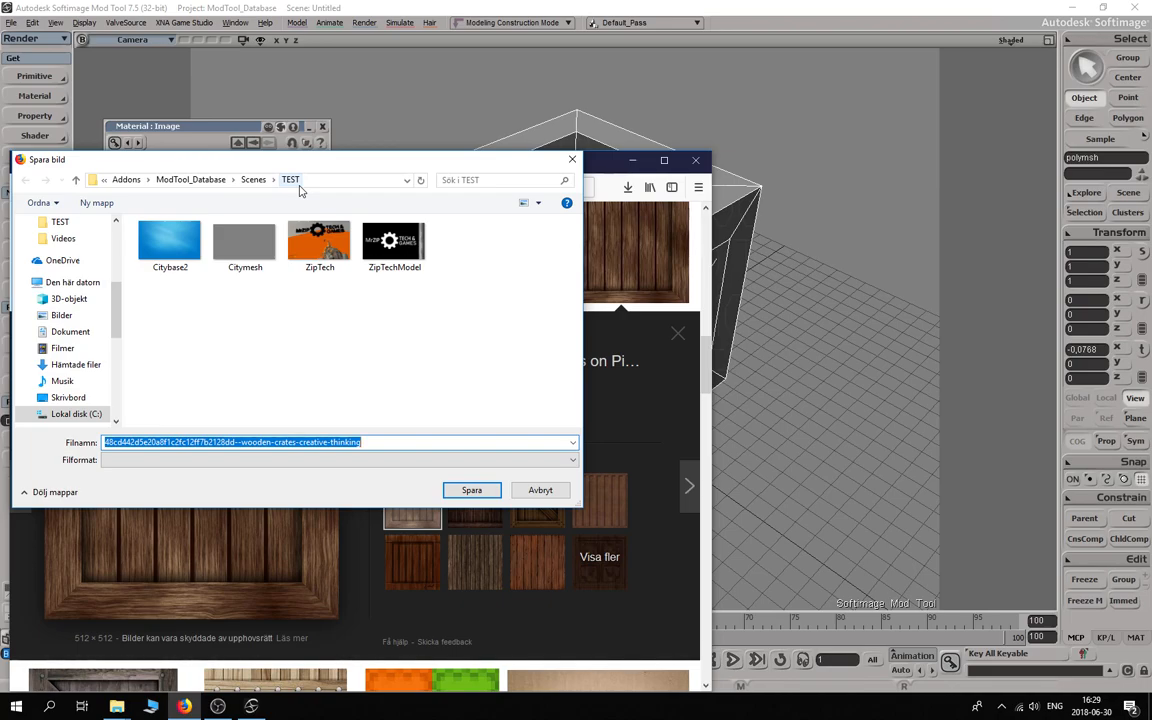
type("Box1")
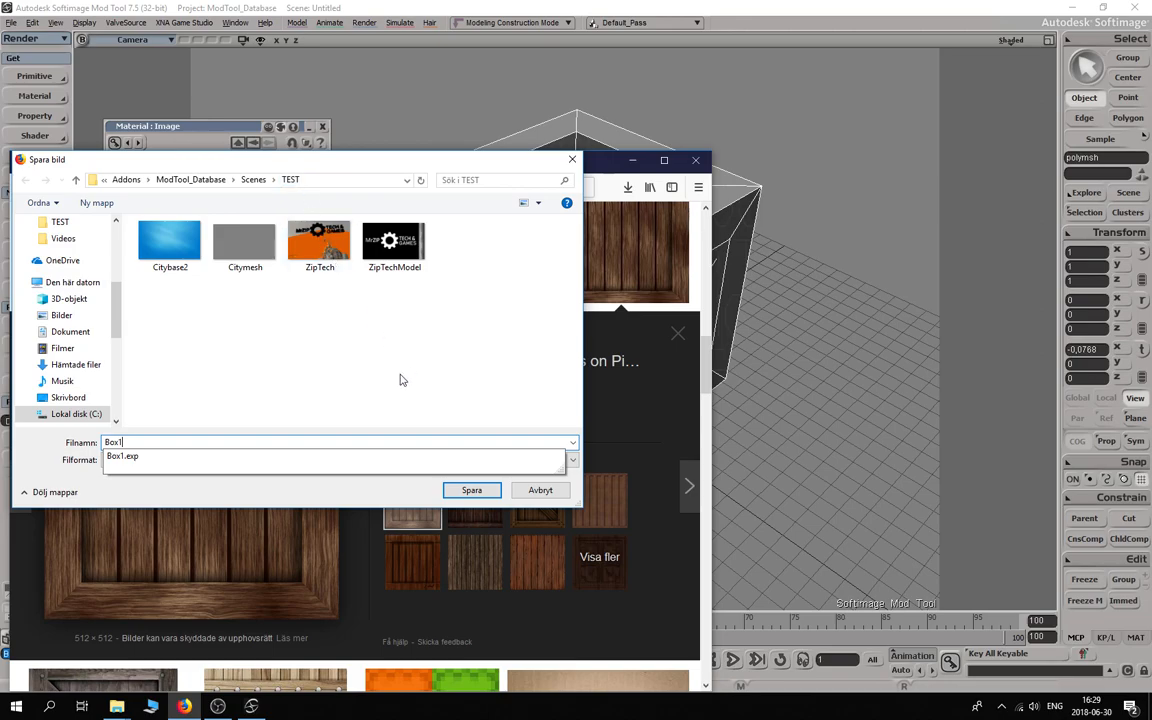
left_click(469, 491)
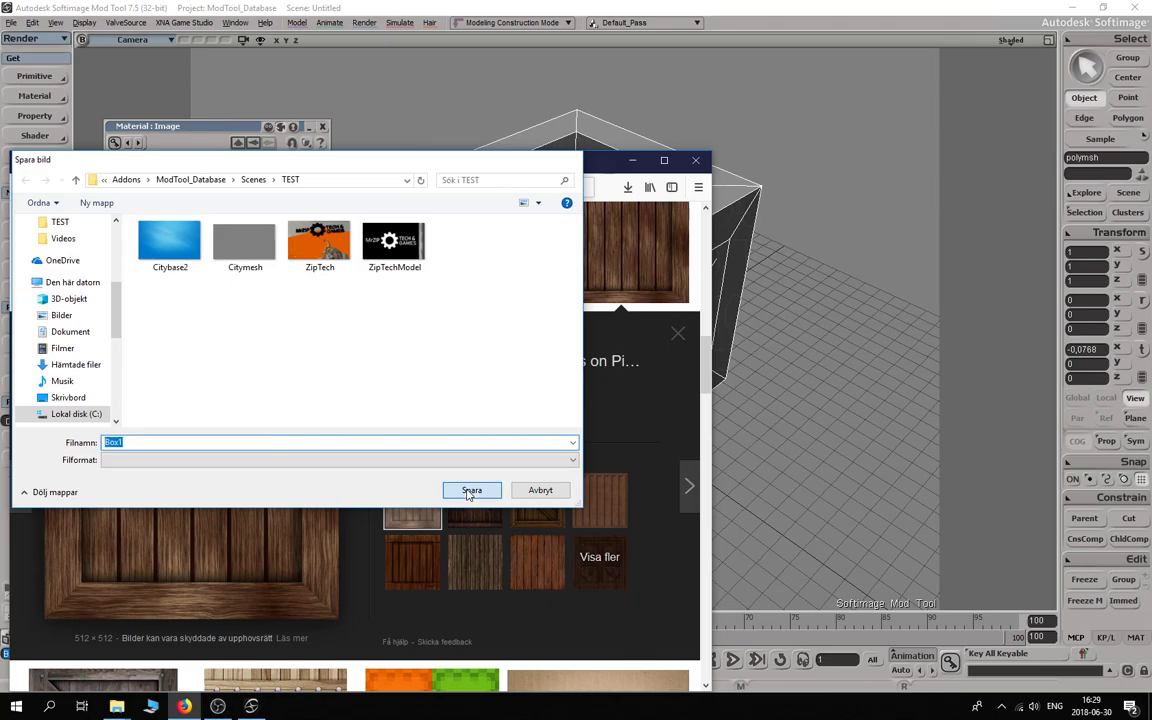
left_click(695, 161)
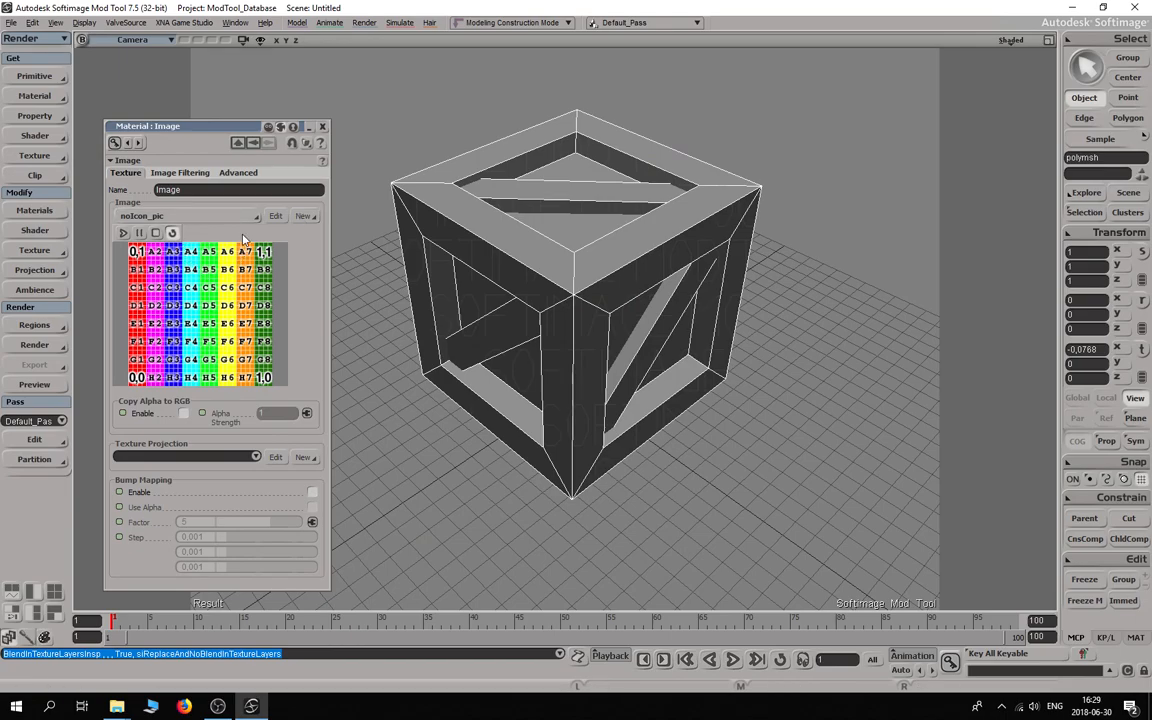
Step: Add a fresh Image texture to the crate and start a new image clip from file
left_click(322, 126)
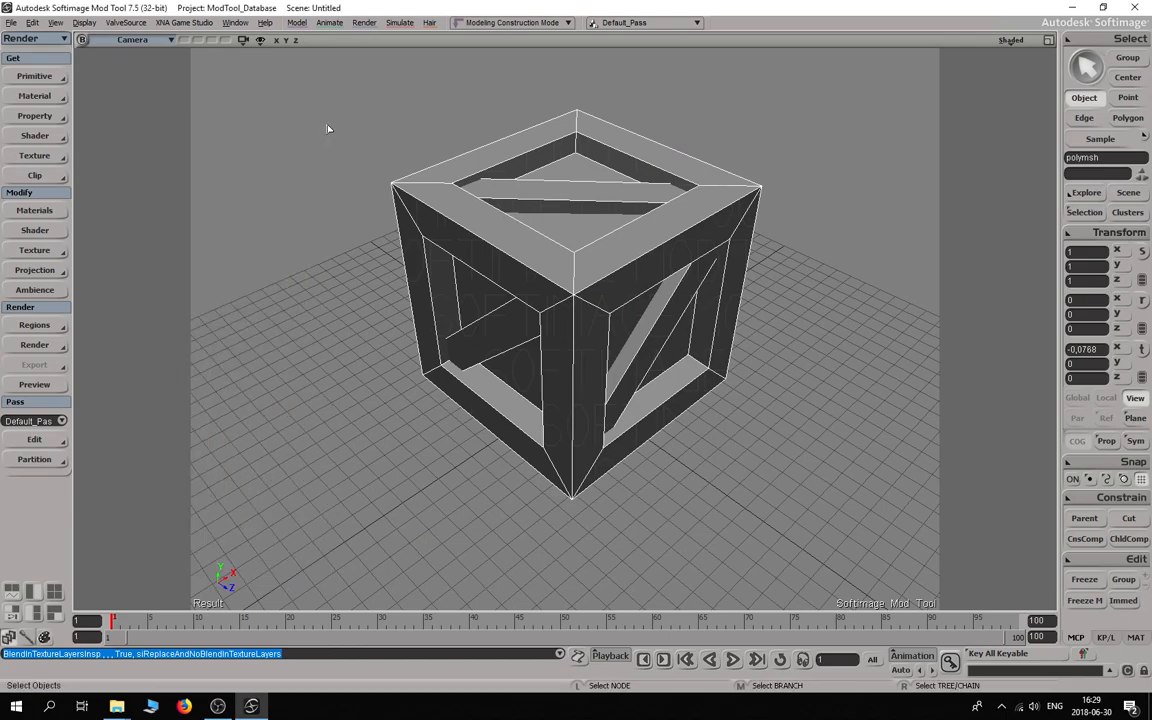
left_click(42, 137)
left_click(102, 145)
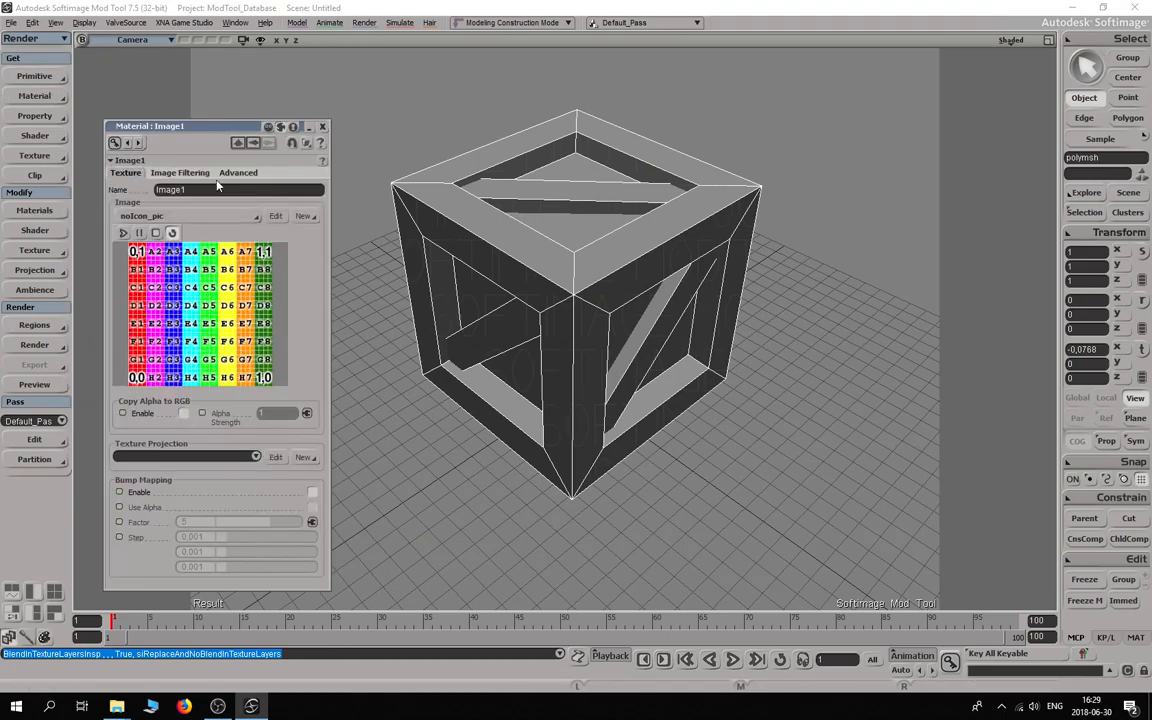
left_click(304, 216)
left_click(307, 212)
Step: Copy the TEST folder's path from the file manager and open C:\Softimage\Softimage_Mod_Tool_7.5\Addons\ModTool_Database\Scenes\TEST in the New Image Clip browser
left_click(737, 294)
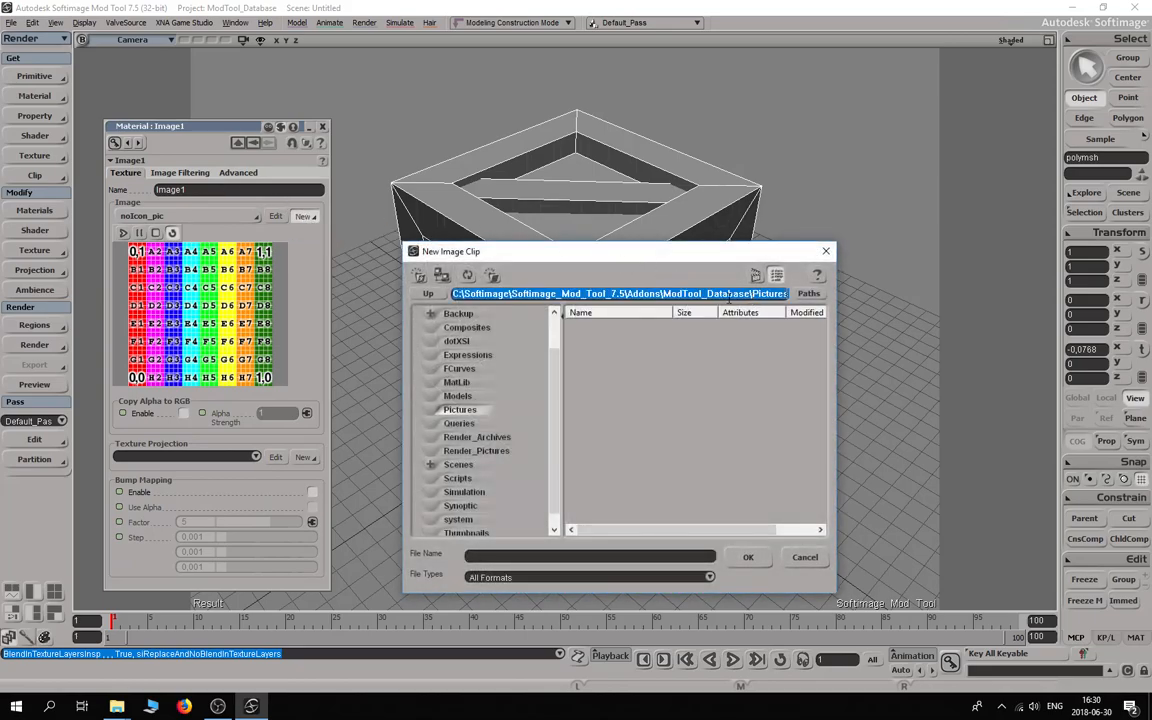
left_click(600, 291)
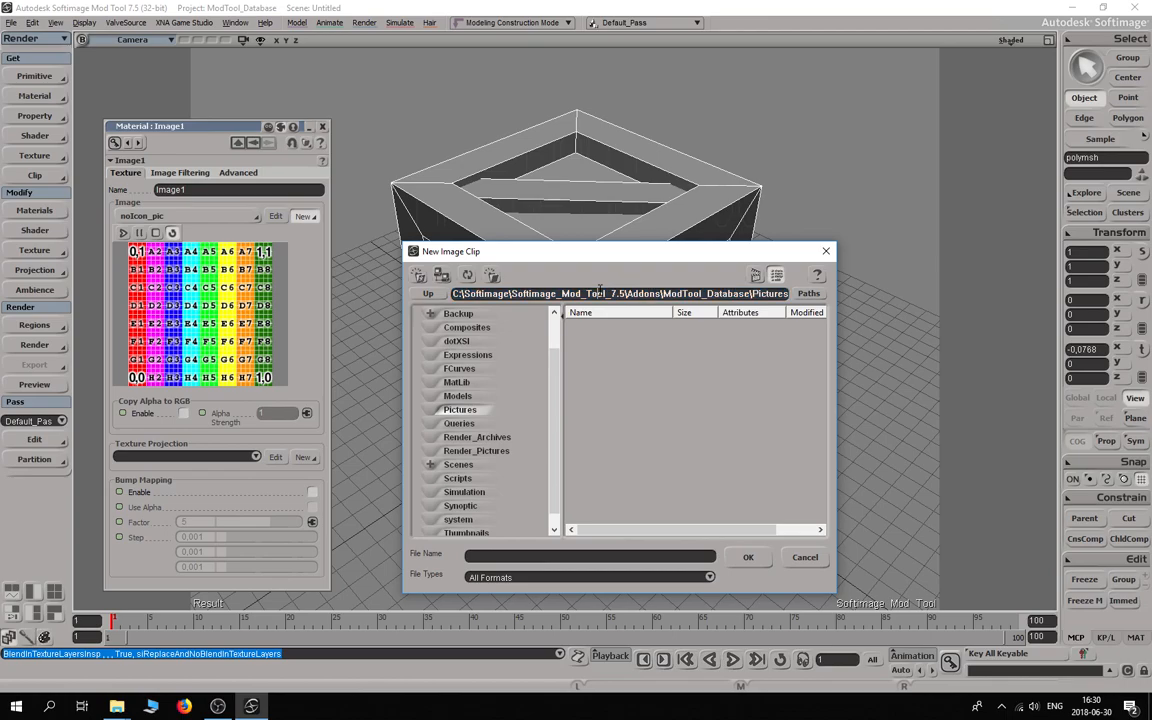
mouse_move(129, 708)
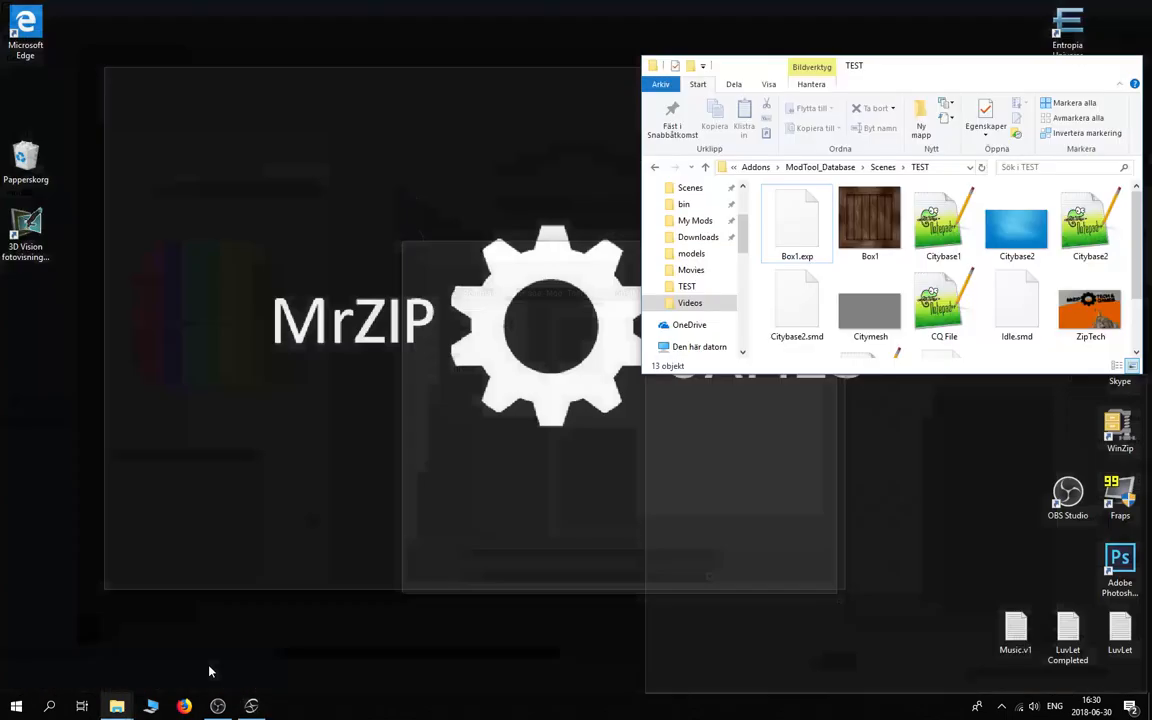
left_click(211, 660)
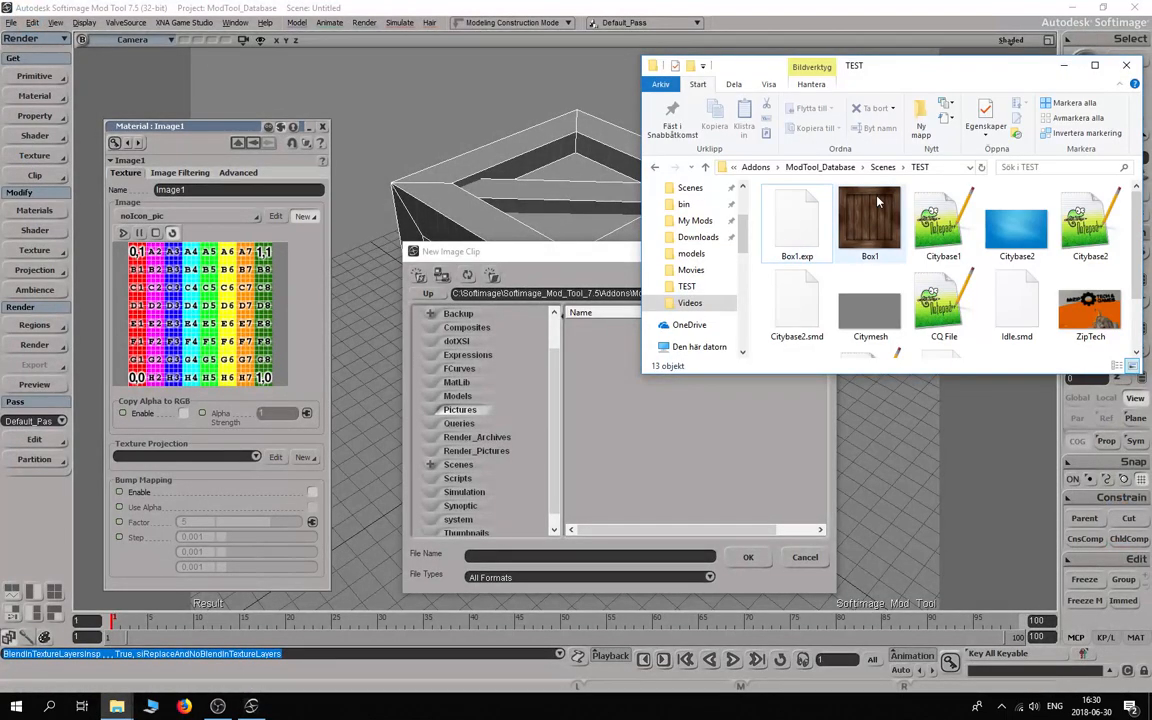
left_click(955, 168)
left_click(609, 296)
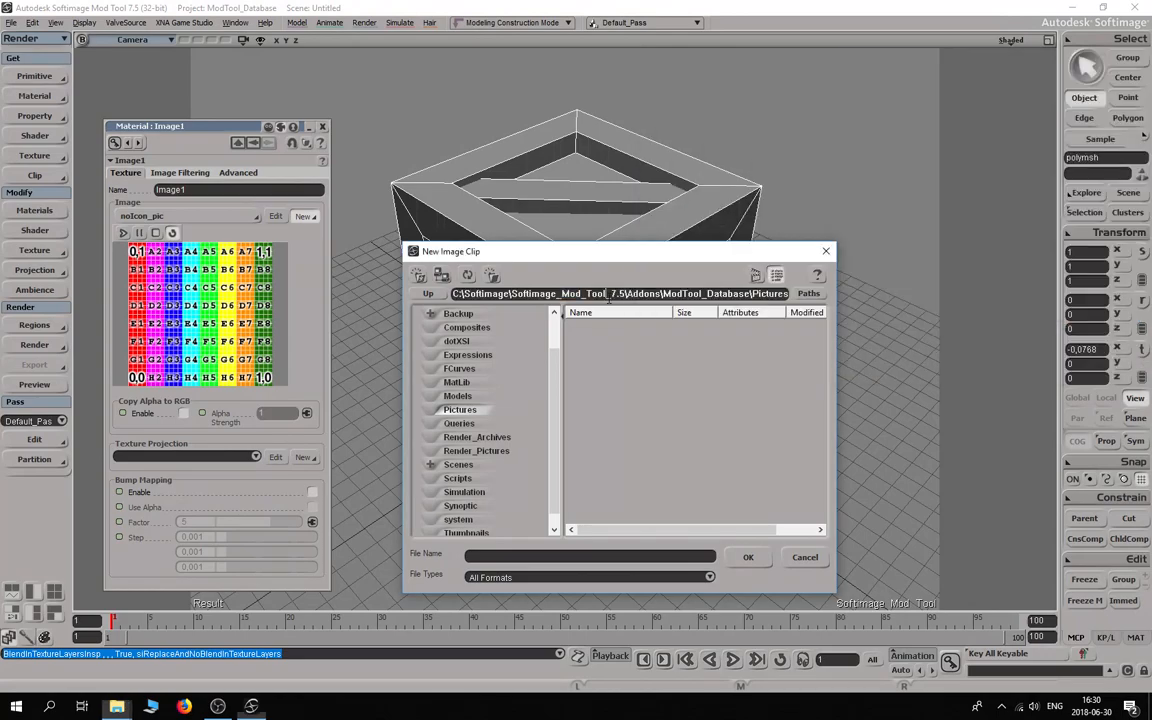
double_click(704, 294)
double_click(704, 294)
left_click_drag(707, 293, 485, 290)
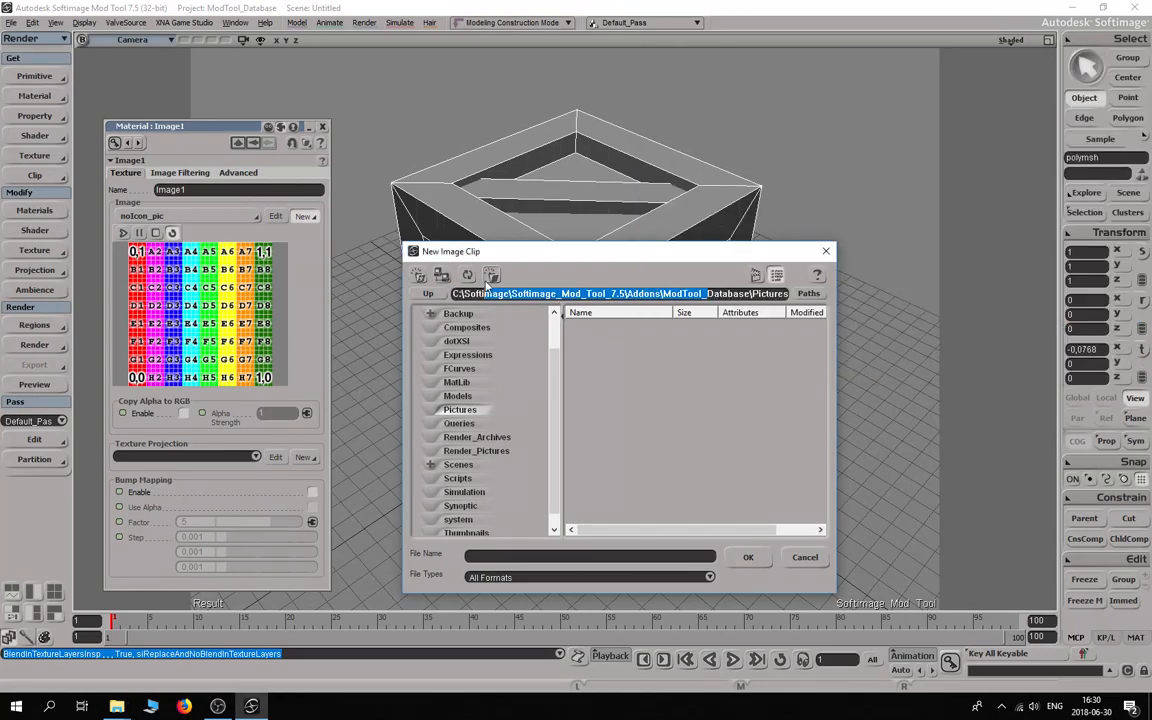
key("BackSpace")
left_click_drag(600, 292, 293, 298)
key("BackSpace")
key("ctrl+v")
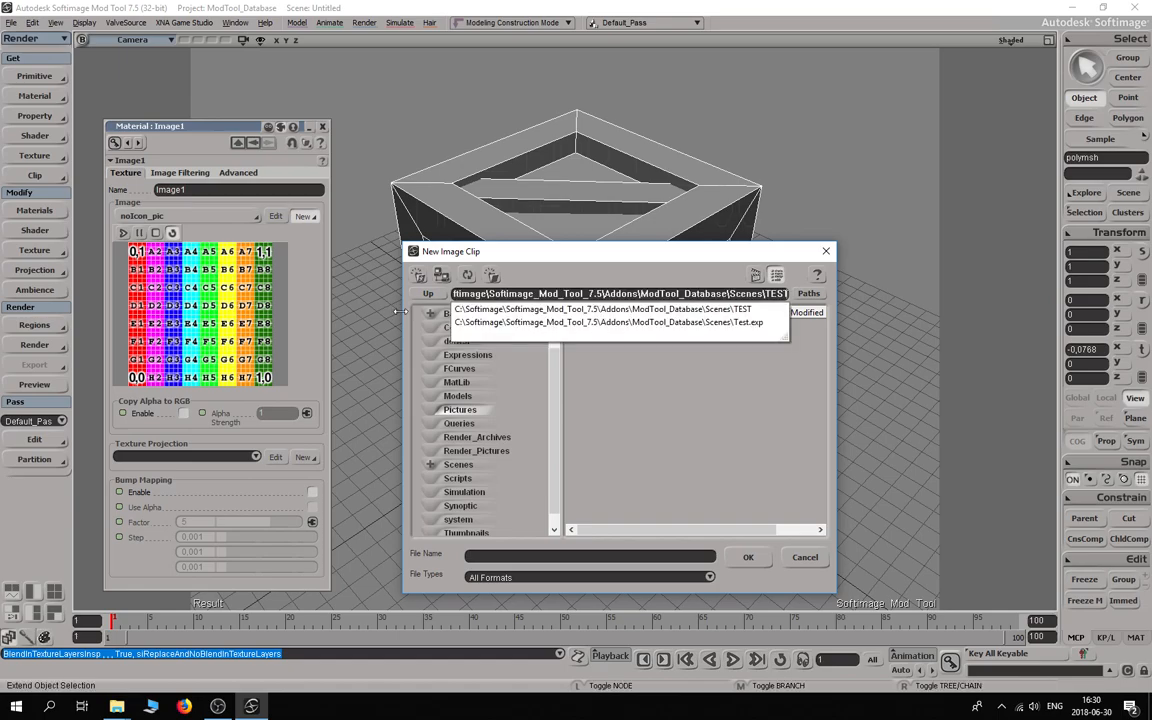
left_click(728, 310)
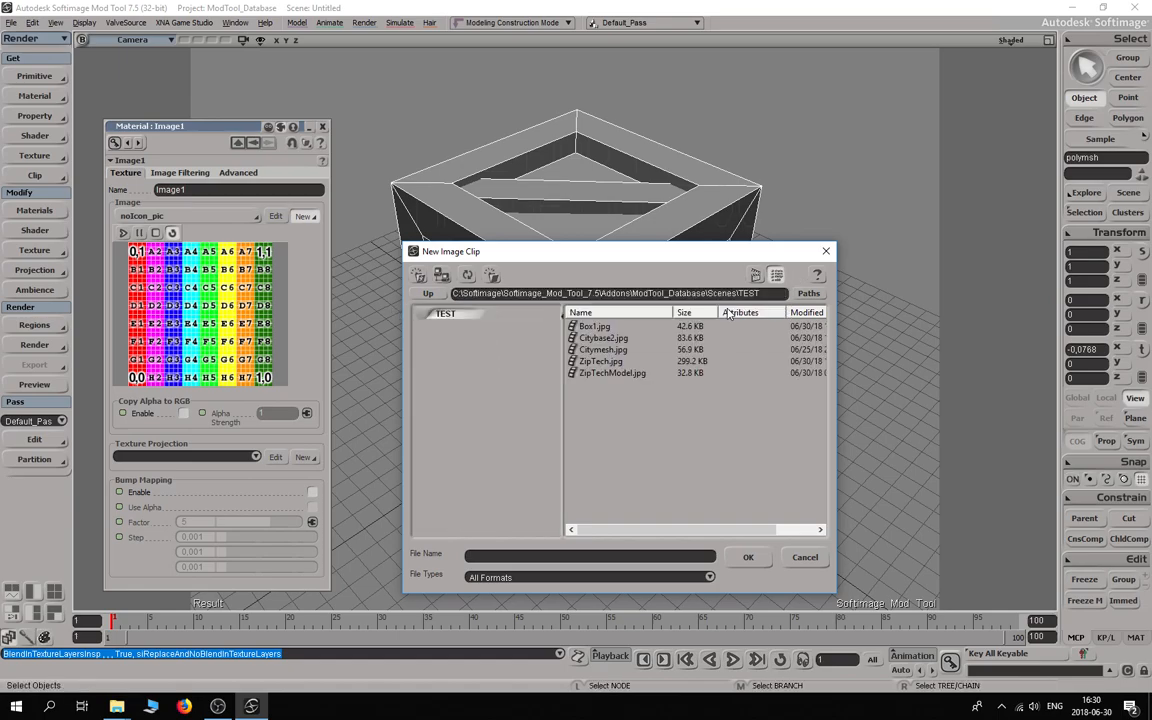
Step: Load Box1.jpg as the texture's image clip
left_click(800, 294)
left_click(590, 360)
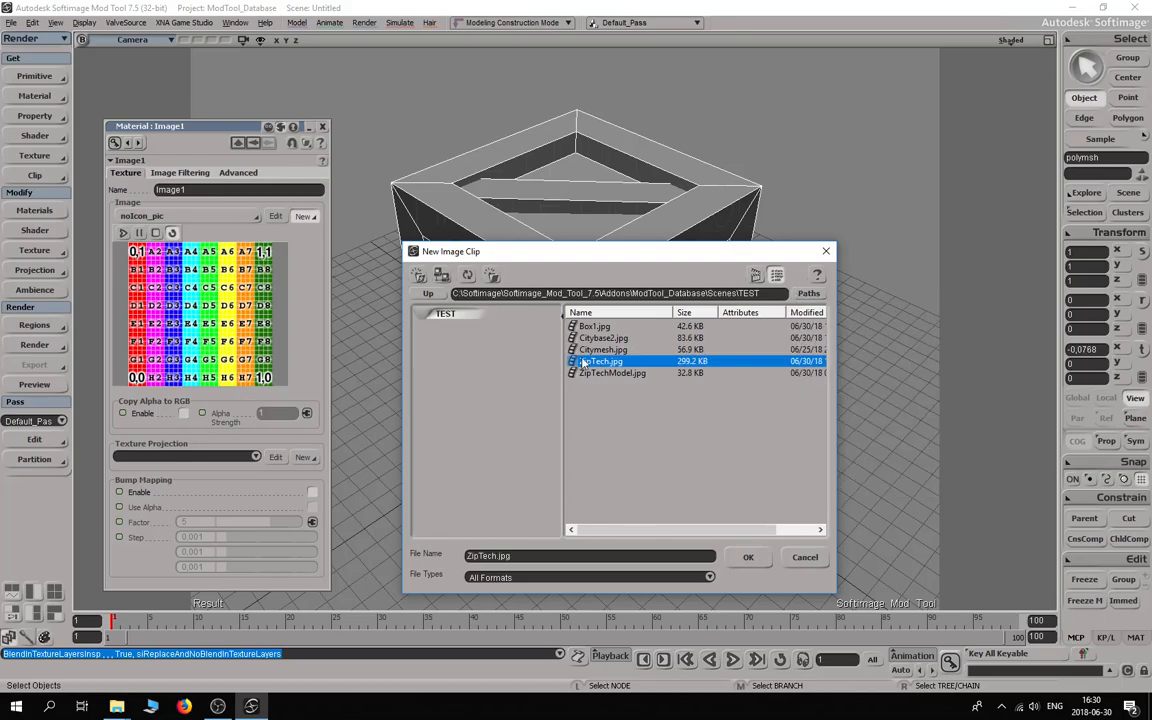
double_click(594, 327)
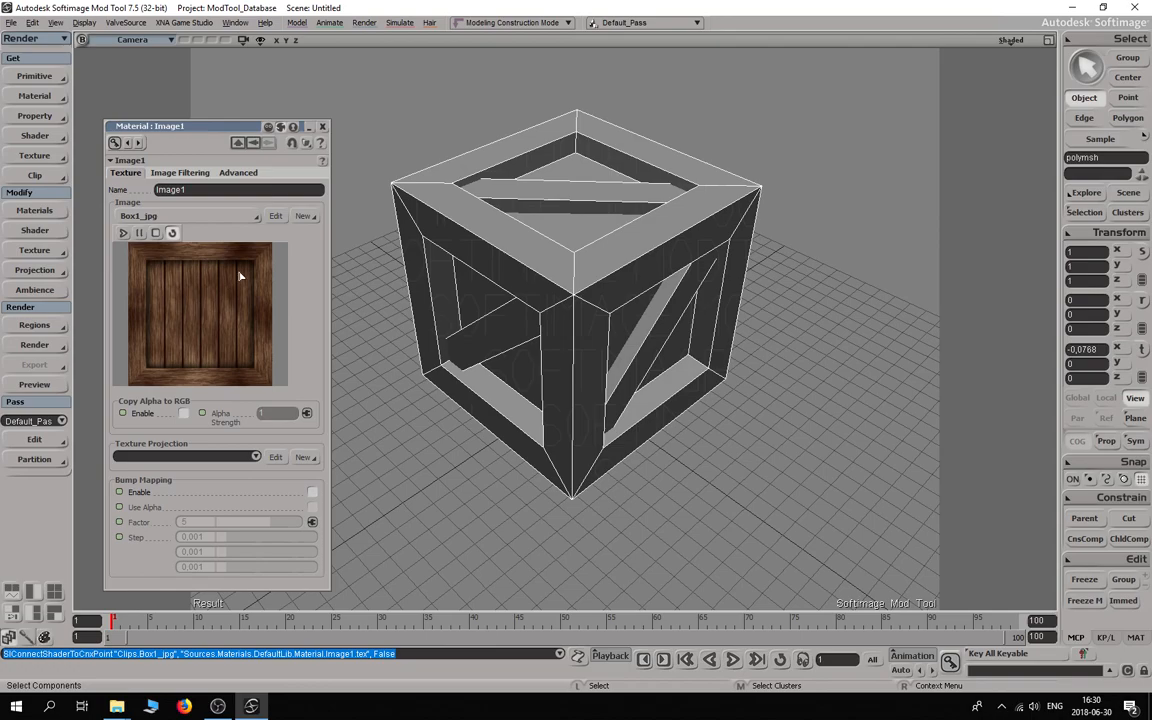
left_click(303, 457)
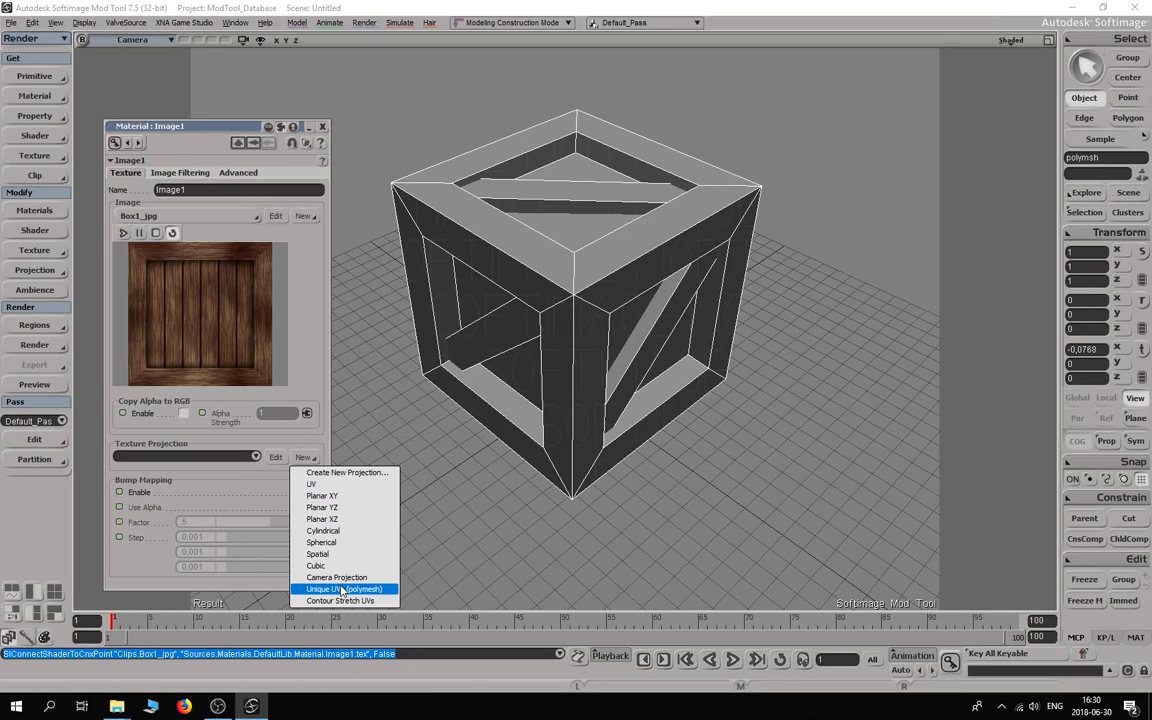
left_click(218, 706)
left_click(218, 706)
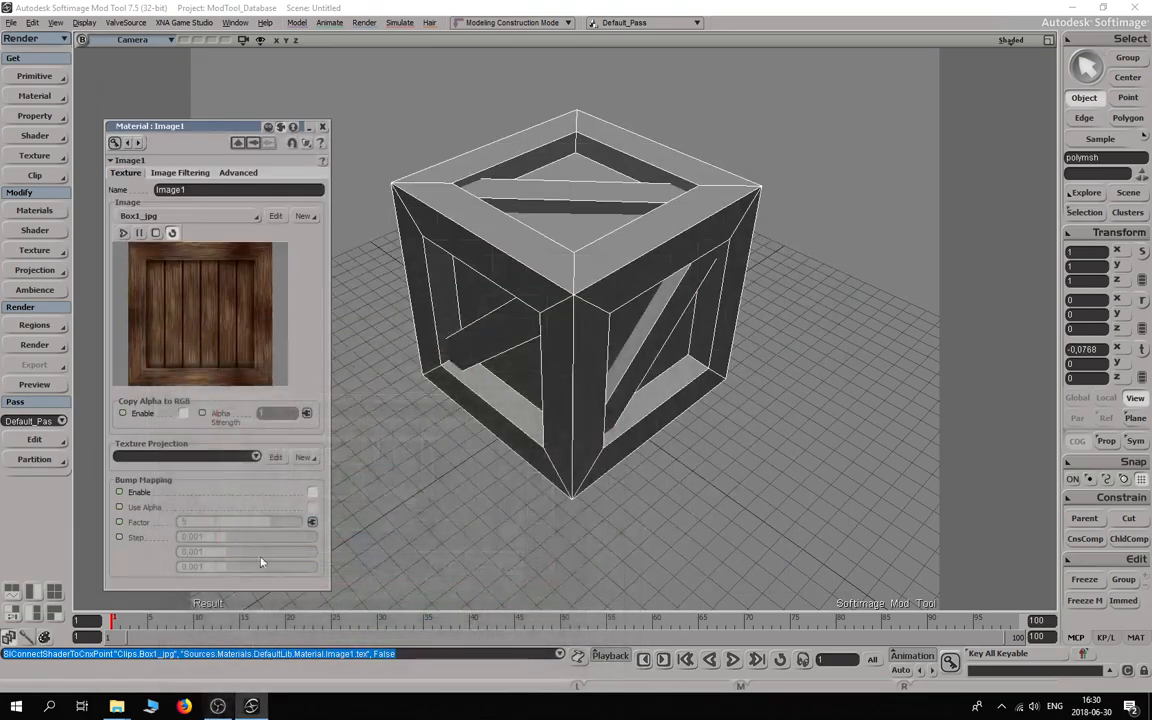
Step: Create a Unique UVs (polymesh) texture projection for the crate's Box1 image
left_click(303, 457)
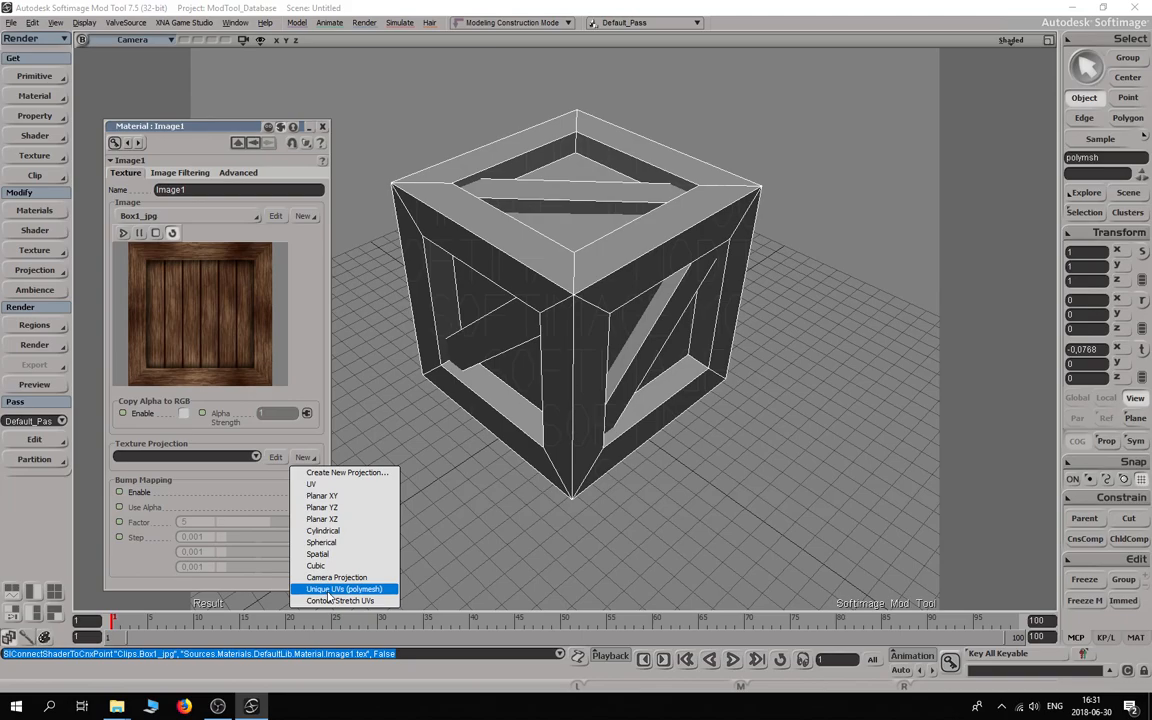
left_click(328, 591)
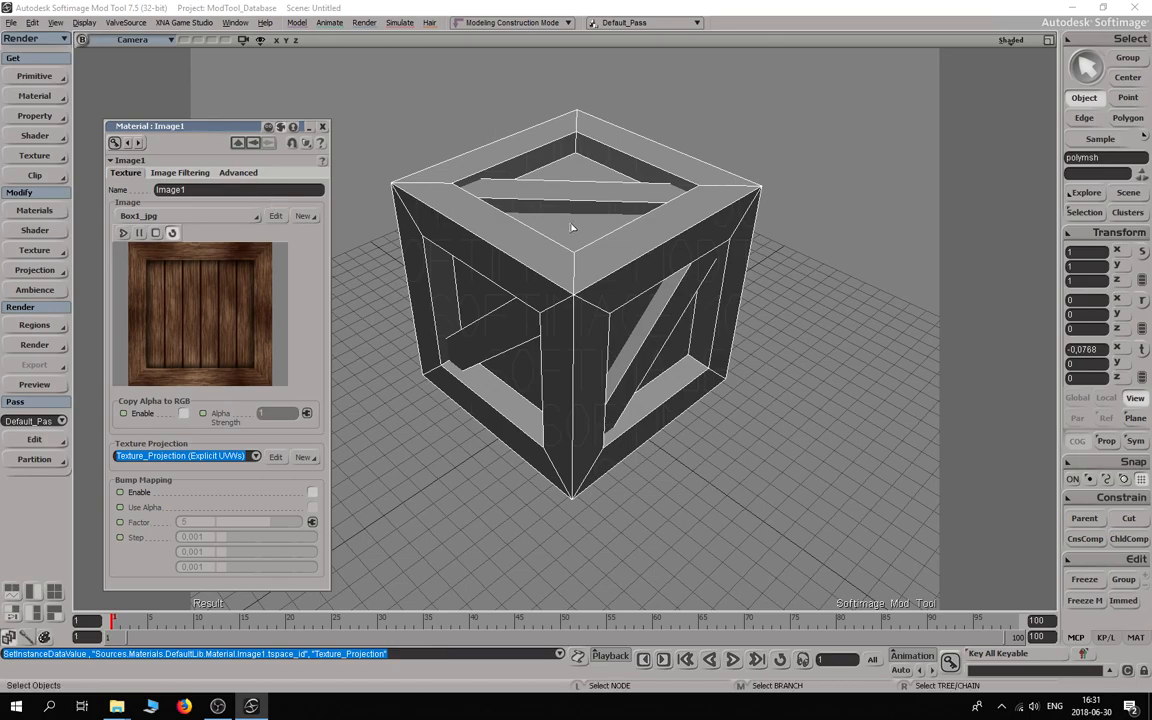
Step: Show the camera view in Textured Decal mode and minimize the material window to reveal the textured crate
left_click(1010, 40)
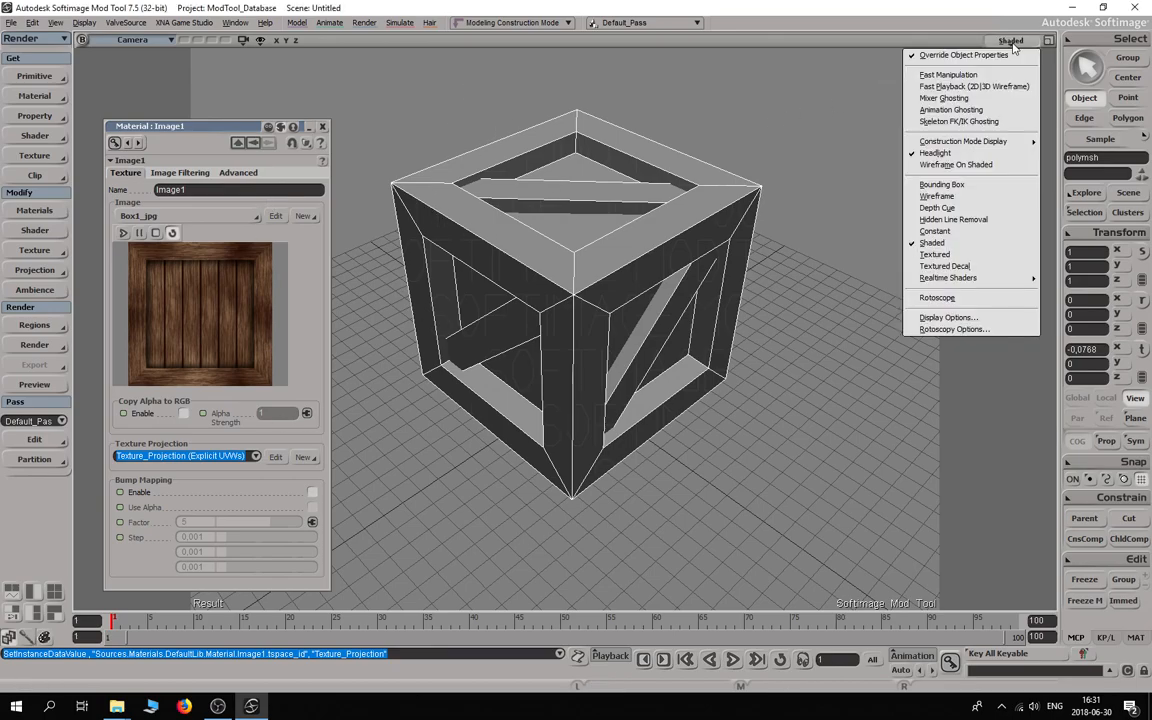
left_click(980, 266)
key("s")
right_click_drag(980, 273, 640, 265)
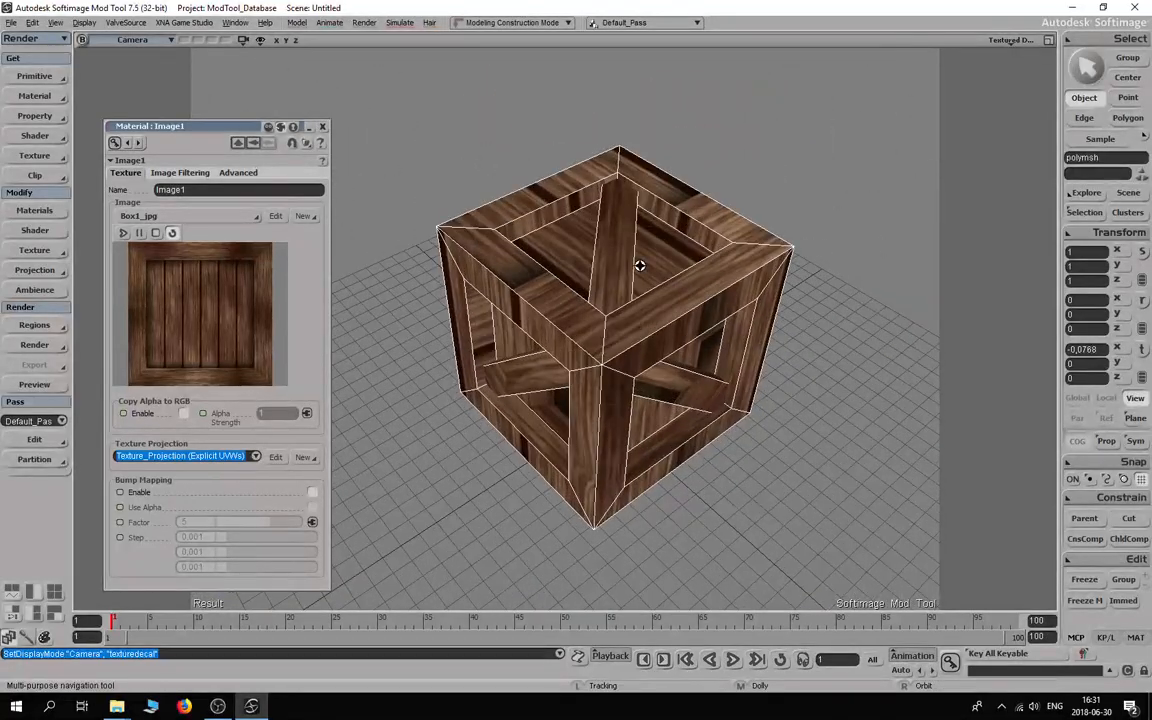
left_click(311, 129)
key("s")
right_click_drag(316, 169, 335, 180)
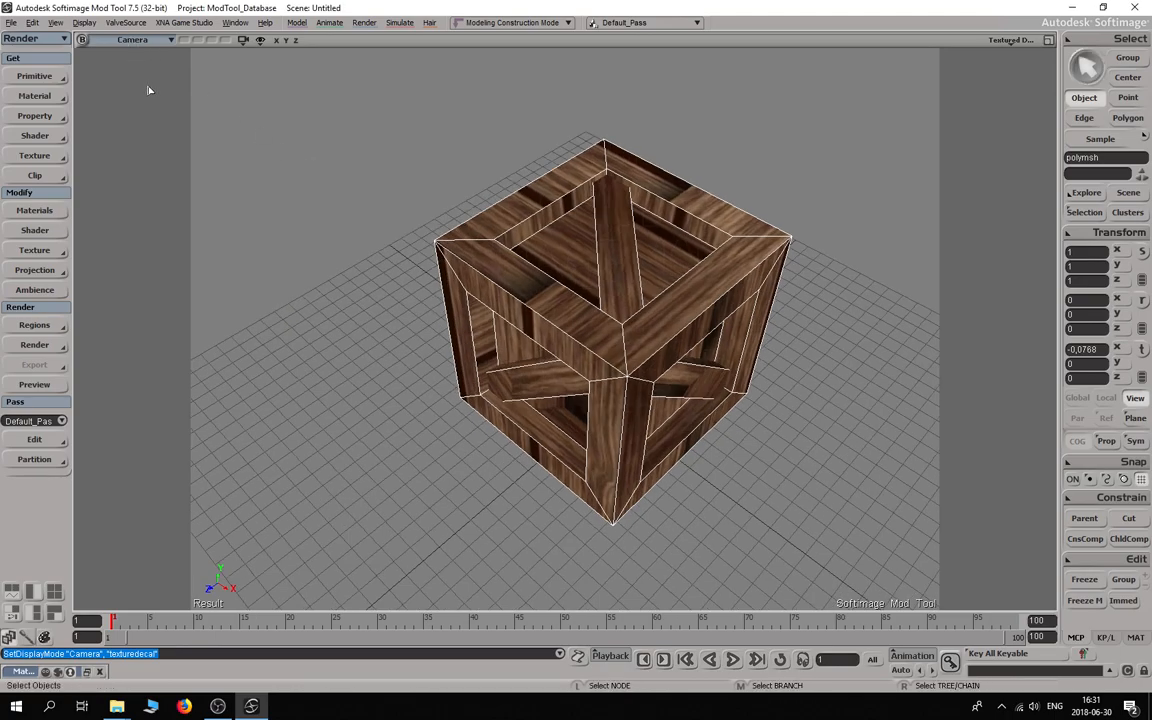
Step: Open the Texture Editor beside the crate and select the diagonal plank polygon on the crate's upper face
key("alt+7")
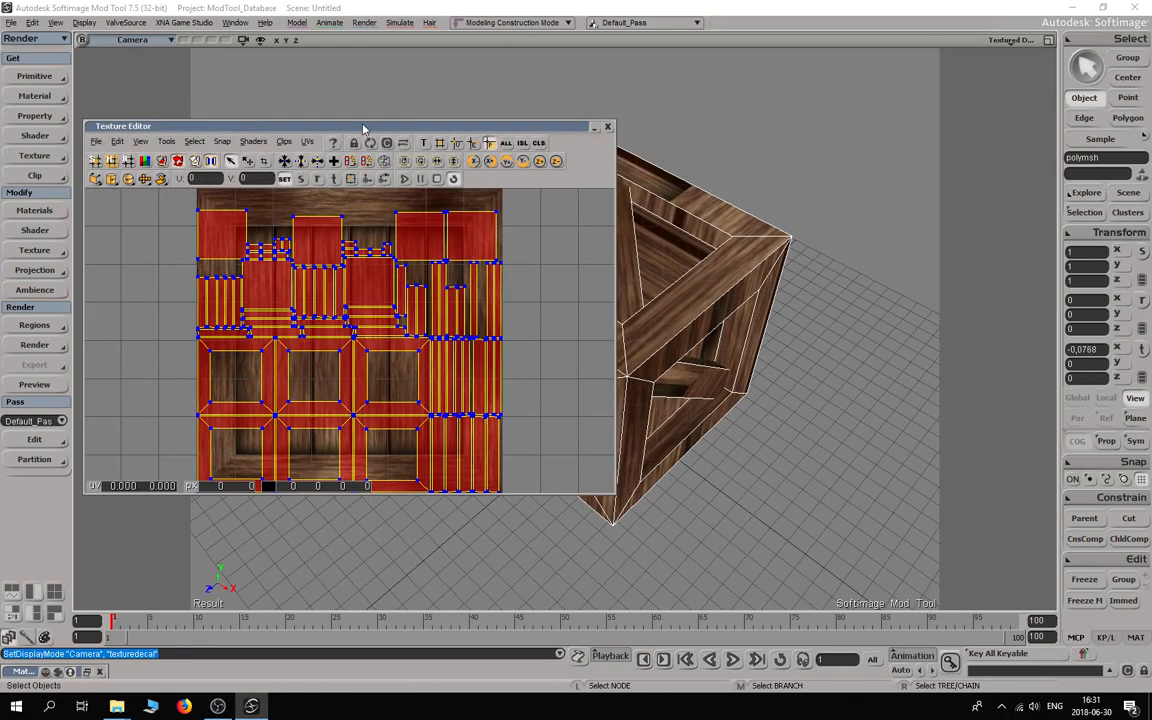
left_click_drag(363, 128, 241, 80)
right_click_drag(592, 245, 663, 257)
key("u")
left_click(728, 185)
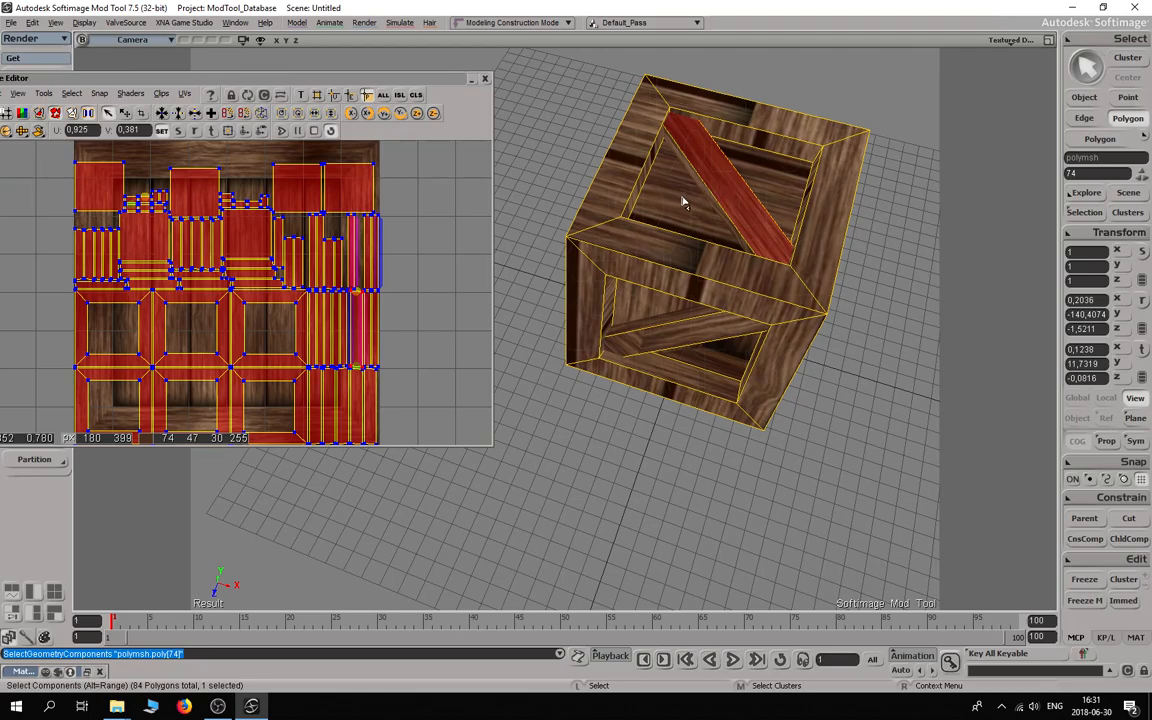
Step: Examine which UV strips in the Texture Editor belong to the crate's planks by selecting individual strips
left_click(342, 330)
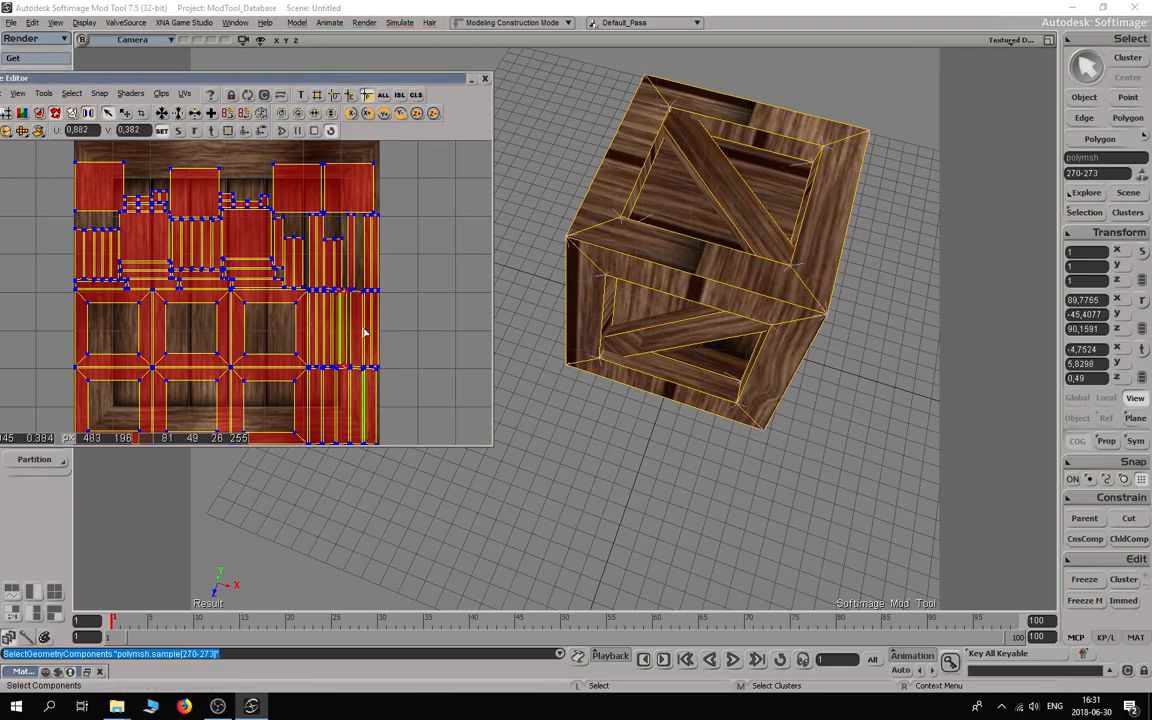
left_click(359, 332)
key("s")
scroll(811, 240, "up", 3)
right_click_drag(810, 234, 801, 207)
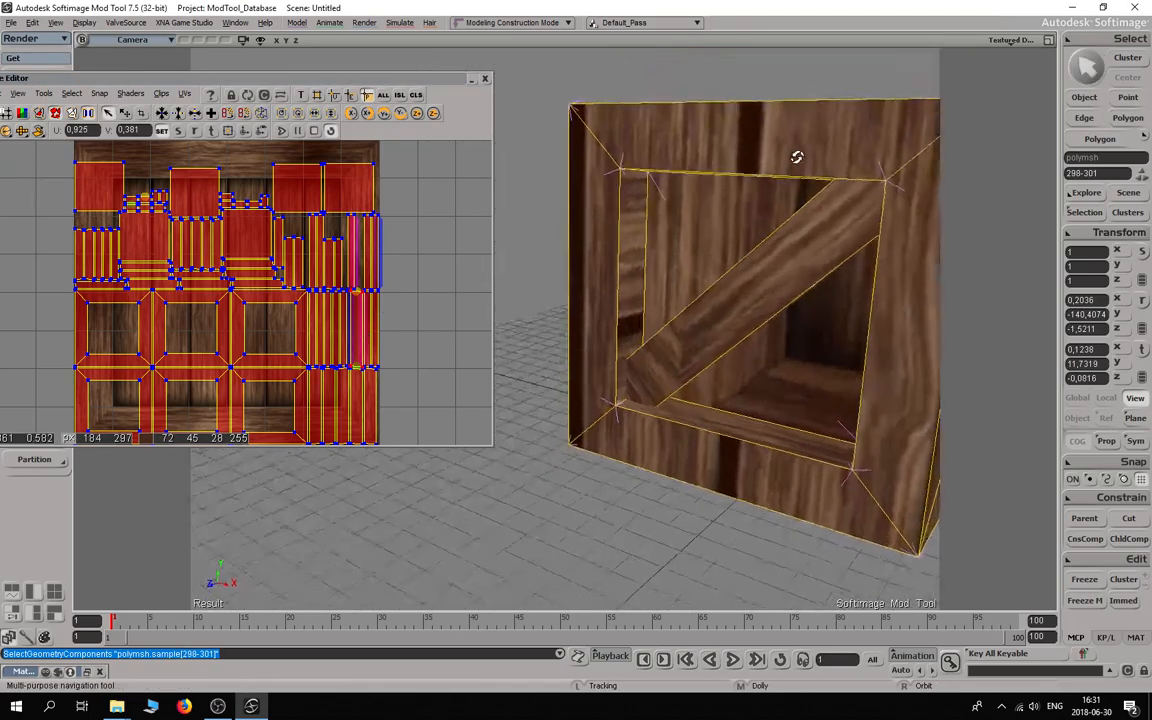
scroll(797, 157, "down", 3)
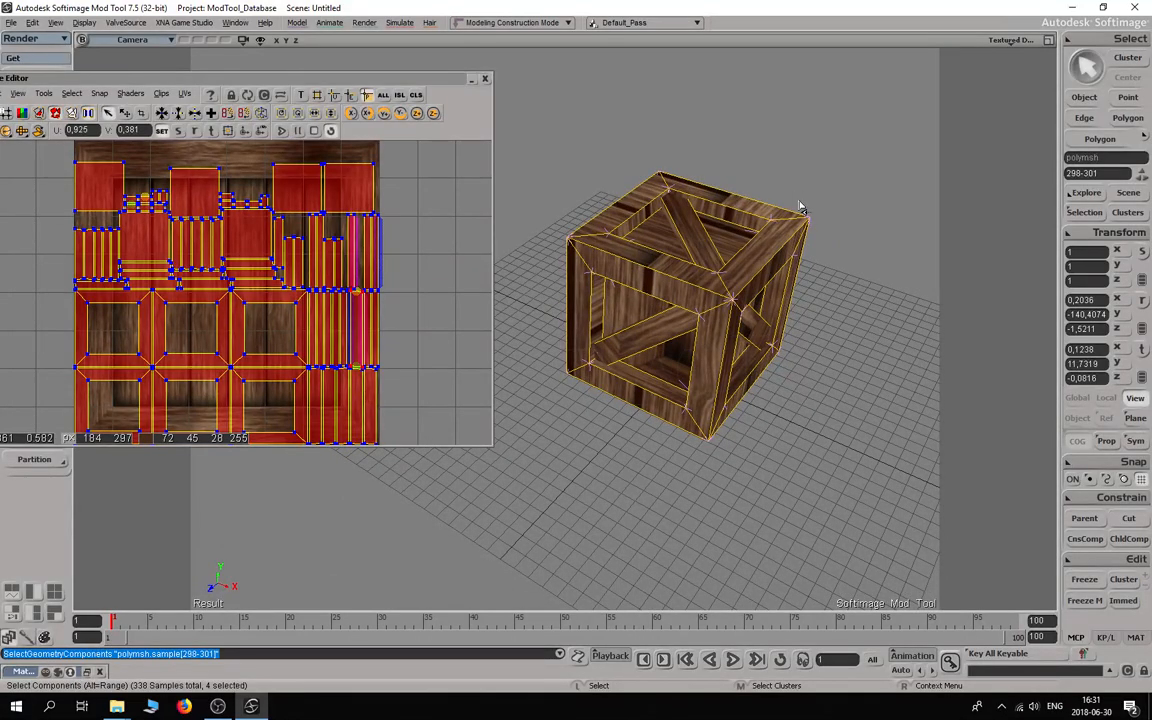
scroll(800, 206, "down", 3)
scroll(216, 249, "down", 4)
scroll(400, 329, "up", 4)
scroll(400, 329, "down", 2)
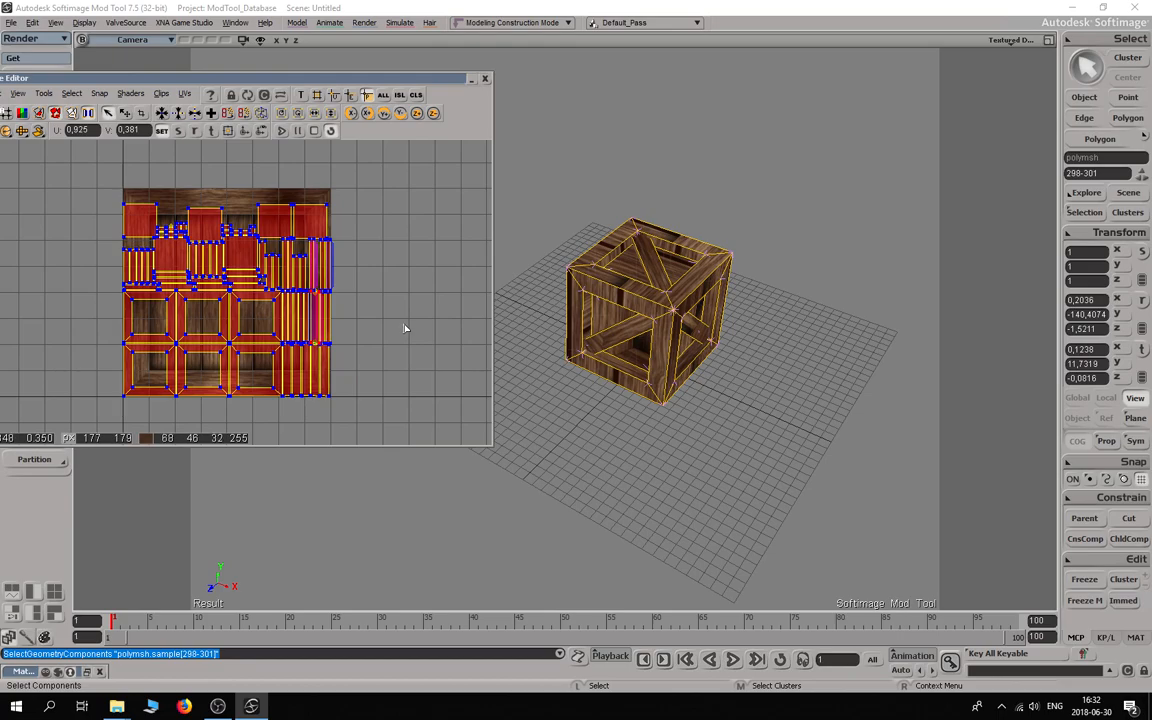
Step: Move all the crate's UVs off the texture image, about 1.06 in U and 0.11 in V
left_click_drag(99, 167, 378, 408)
key("v")
left_click_drag(251, 304, 467, 292)
Step: Select the recessed inner panel polygons on all six crate sides and move their UV islands to just above the texture image
scroll(774, 393, "up", 4)
key("s")
right_click_drag(774, 393, 766, 356)
key("u")
left_click(650, 288)
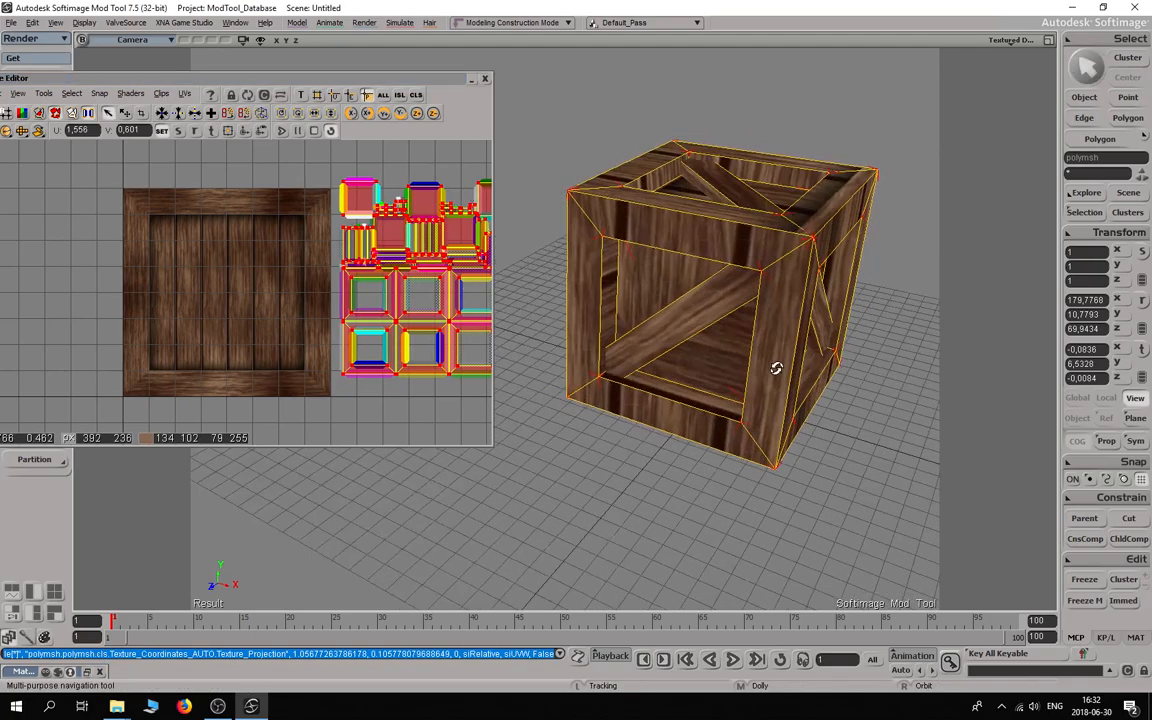
left_click(638, 345, "shift")
key("s")
right_click_drag(638, 345, 694, 440)
key("u")
left_click(522, 440, "shift")
key("s")
right_click_drag(522, 440, 650, 386)
key("u")
left_click(599, 340, "shift")
key("ctrl+z")
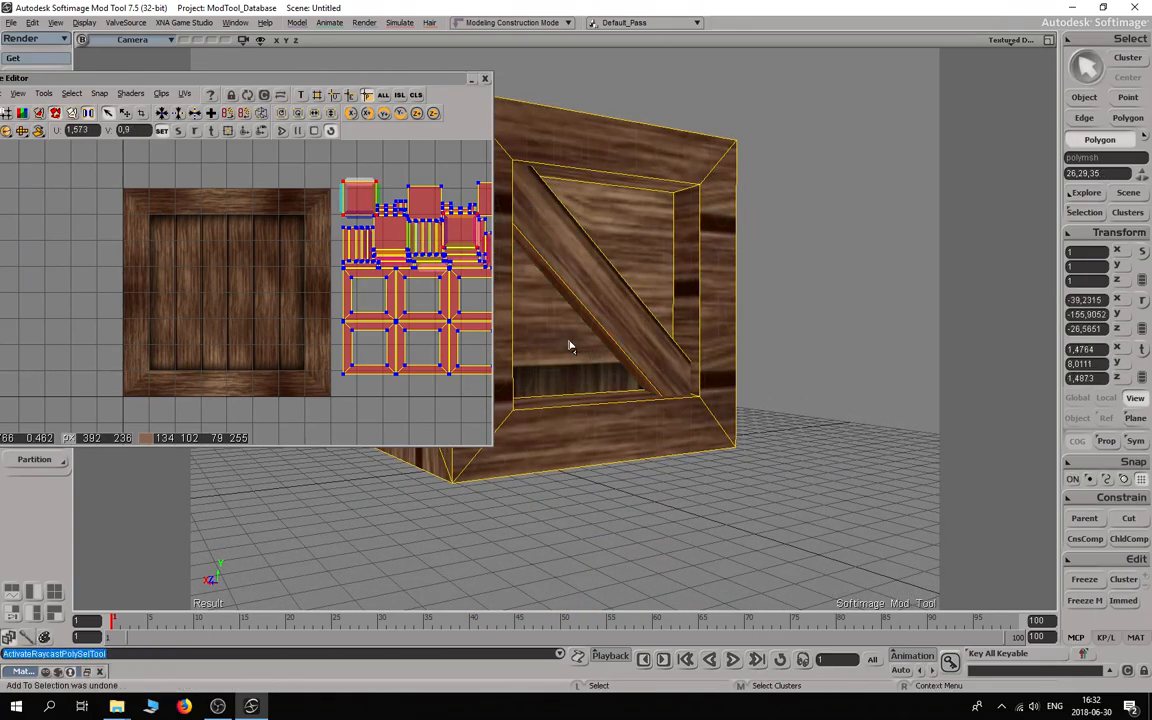
left_click(569, 345, "shift")
key("s")
right_click_drag(571, 342, 609, 396)
key("u")
left_click(609, 396, "shift")
key("s")
right_click_drag(638, 447, 477, 346)
key("u")
key("v")
left_click_drag(477, 346, 360, 440)
scroll(160, 296, "down", 2)
key("v")
scroll(239, 257, "up", 3)
key("s")
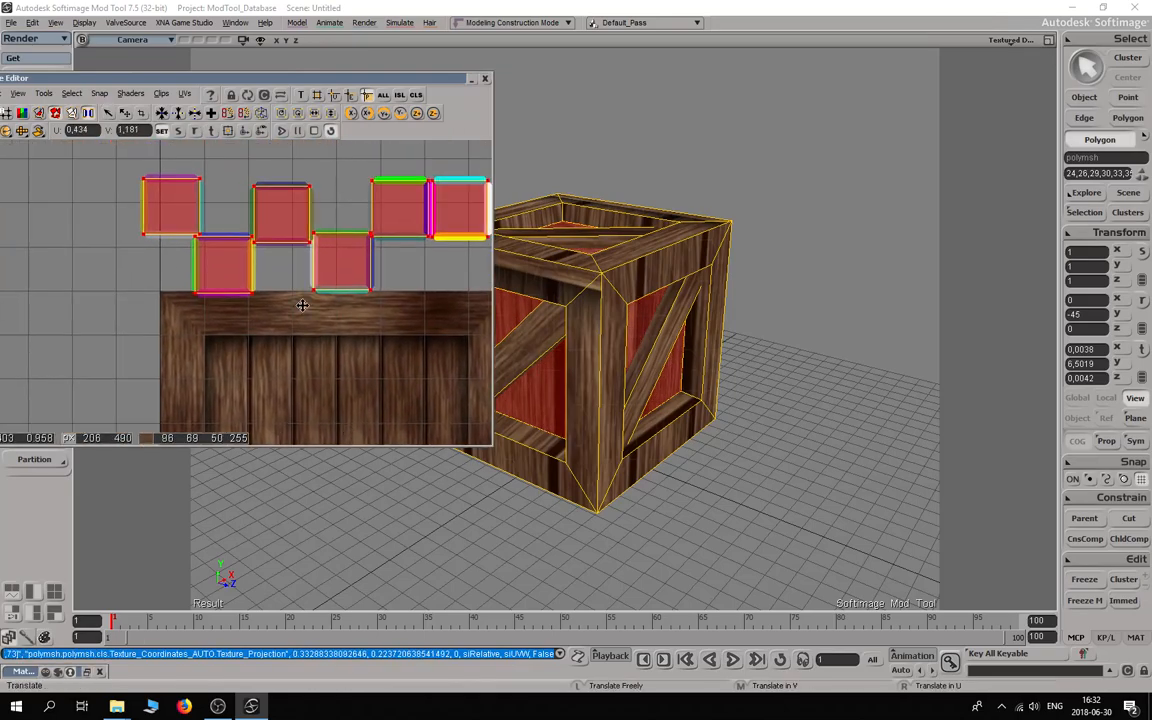
key("v")
left_click_drag(303, 306, 307, 279)
scroll(347, 327, "up", 5)
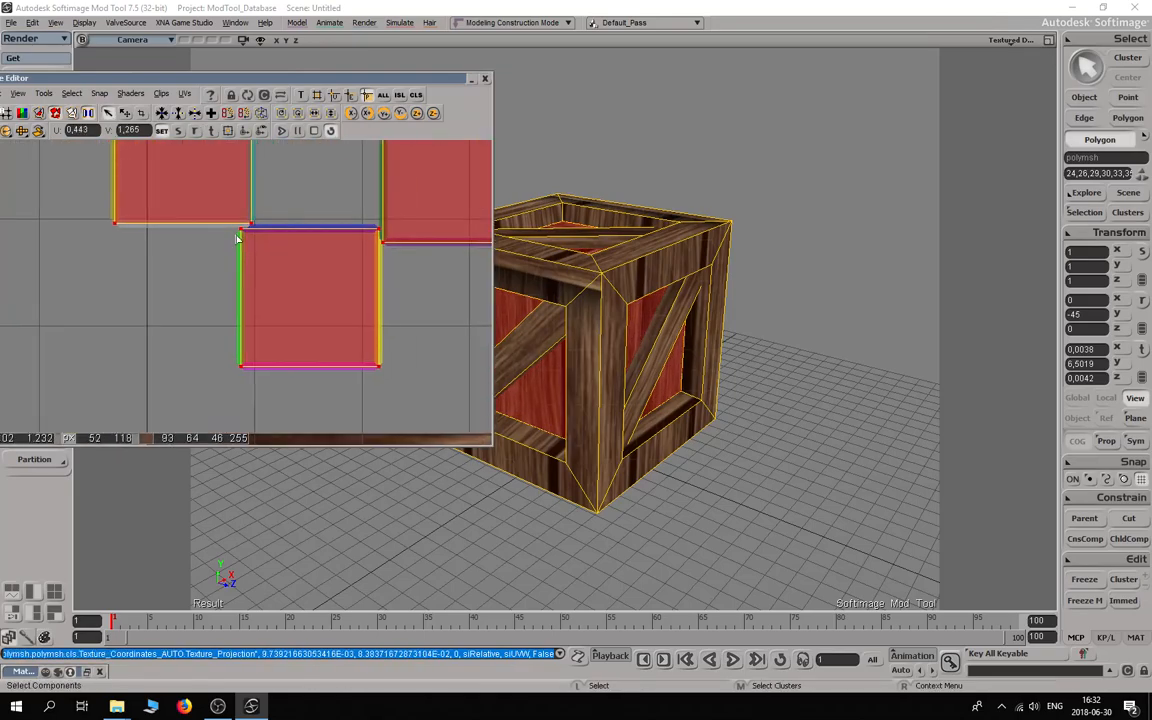
Step: Stack the lower inner panel UV island on the leftmost inner panel island above the texture and align their edges
left_click_drag(242, 237, 380, 397)
key("s")
left_click_drag(327, 314, 225, 222)
key("v")
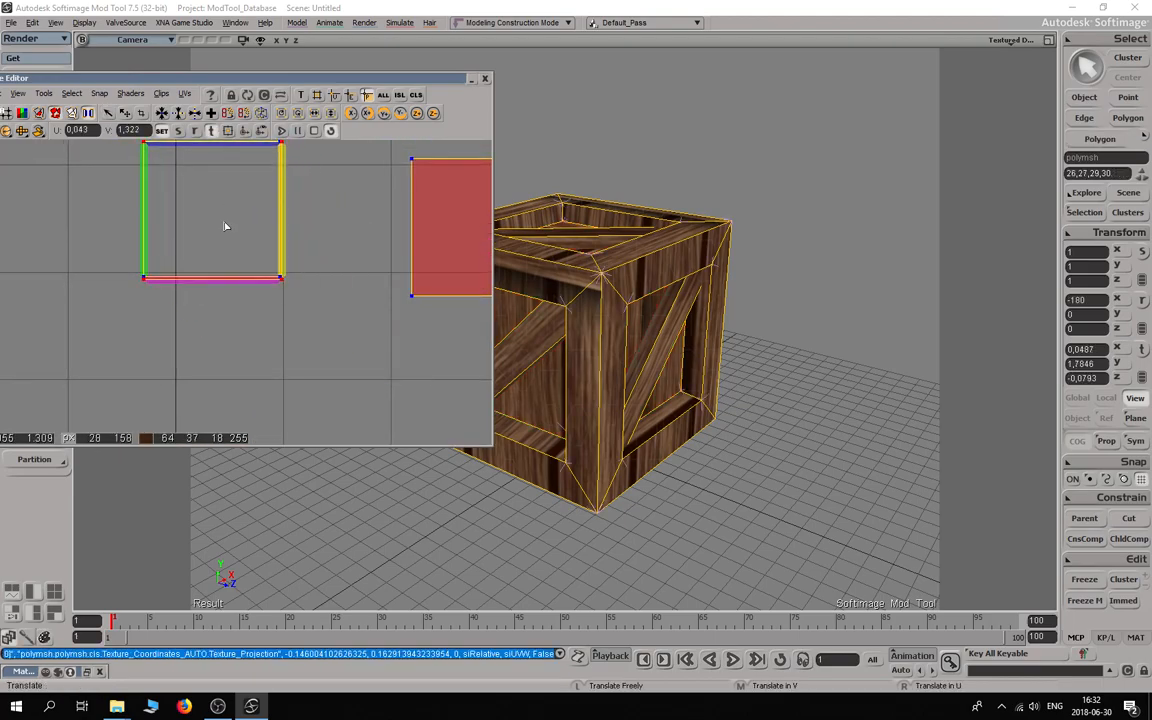
left_click_drag(247, 263, 248, 258)
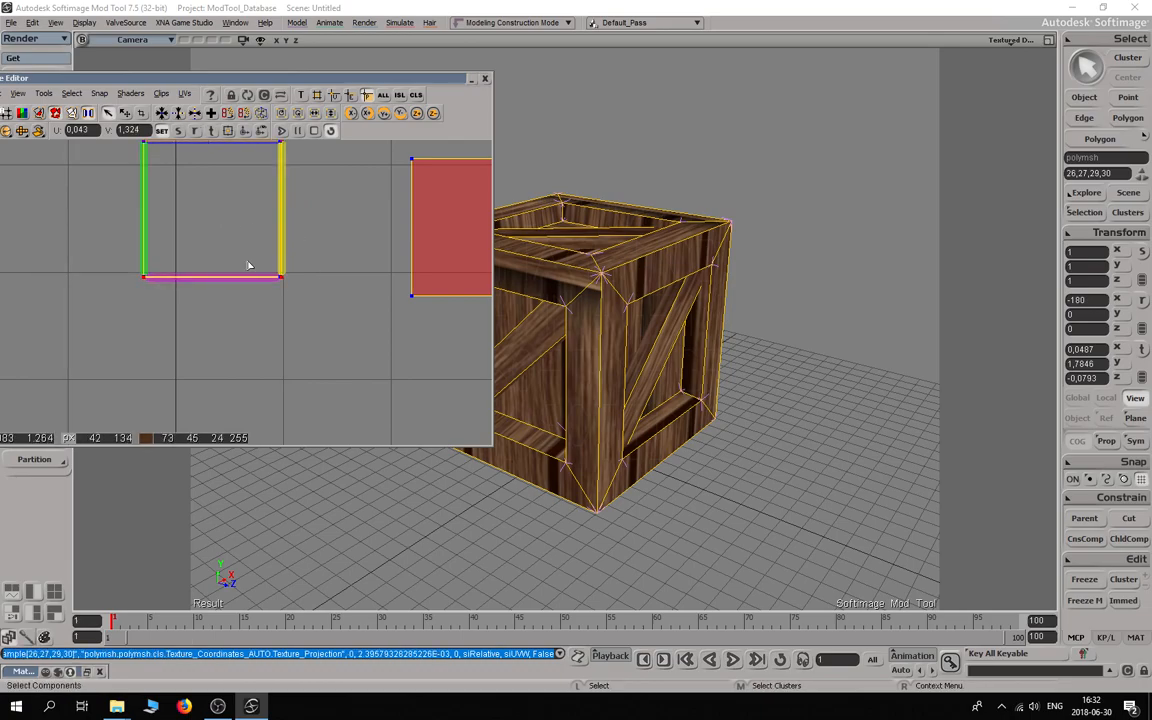
Step: Move the two nearest remaining inner panel UV islands onto the panel island stack
key("a")
scroll(248, 264, "down", 2)
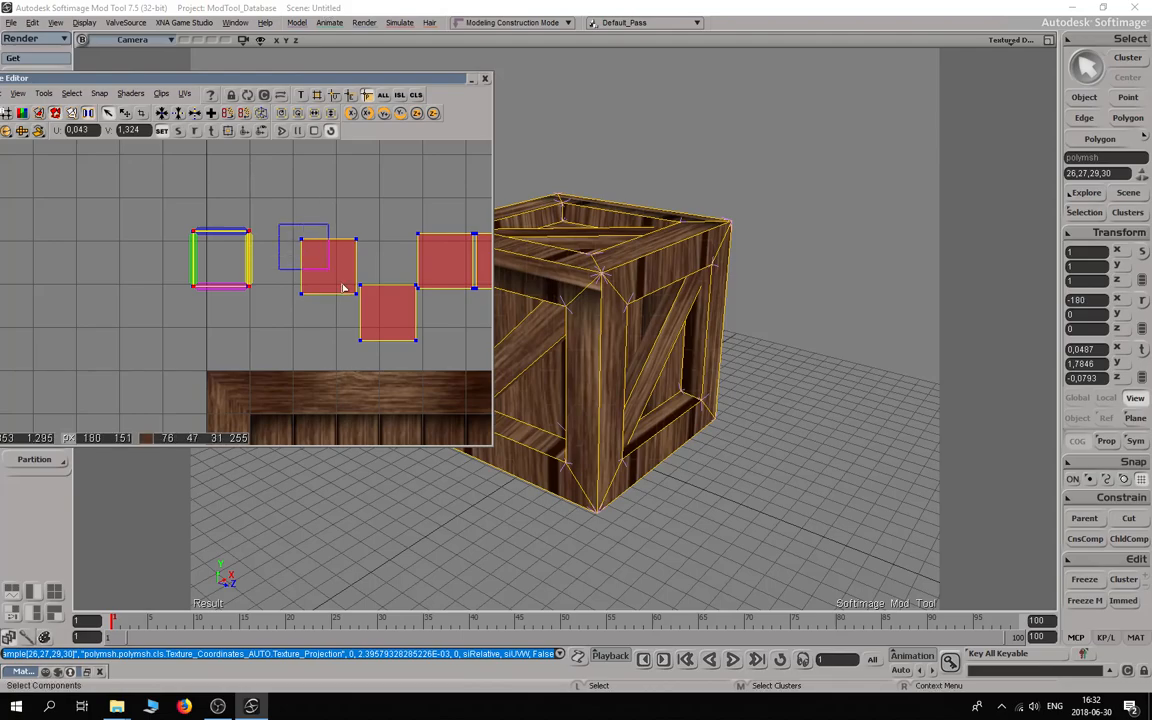
left_click_drag(359, 319, 364, 324)
left_click_drag(344, 270, 275, 262)
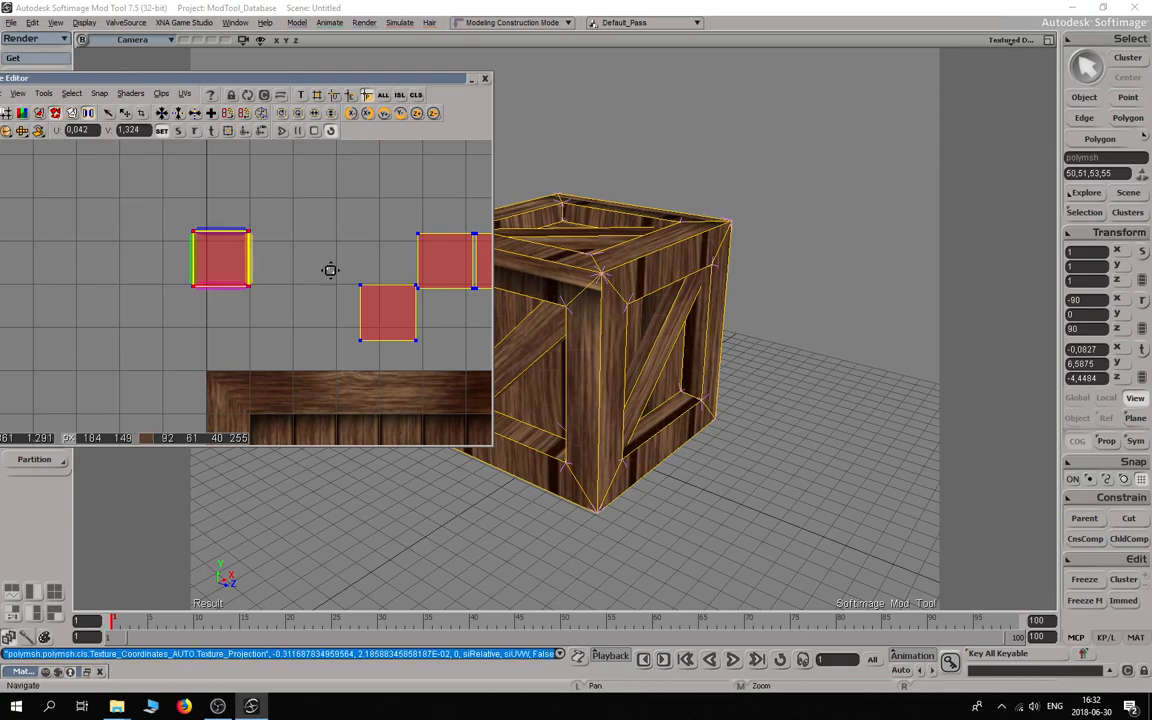
left_click_drag(331, 270, 271, 268)
left_click_drag(349, 341, 174, 252)
key("v")
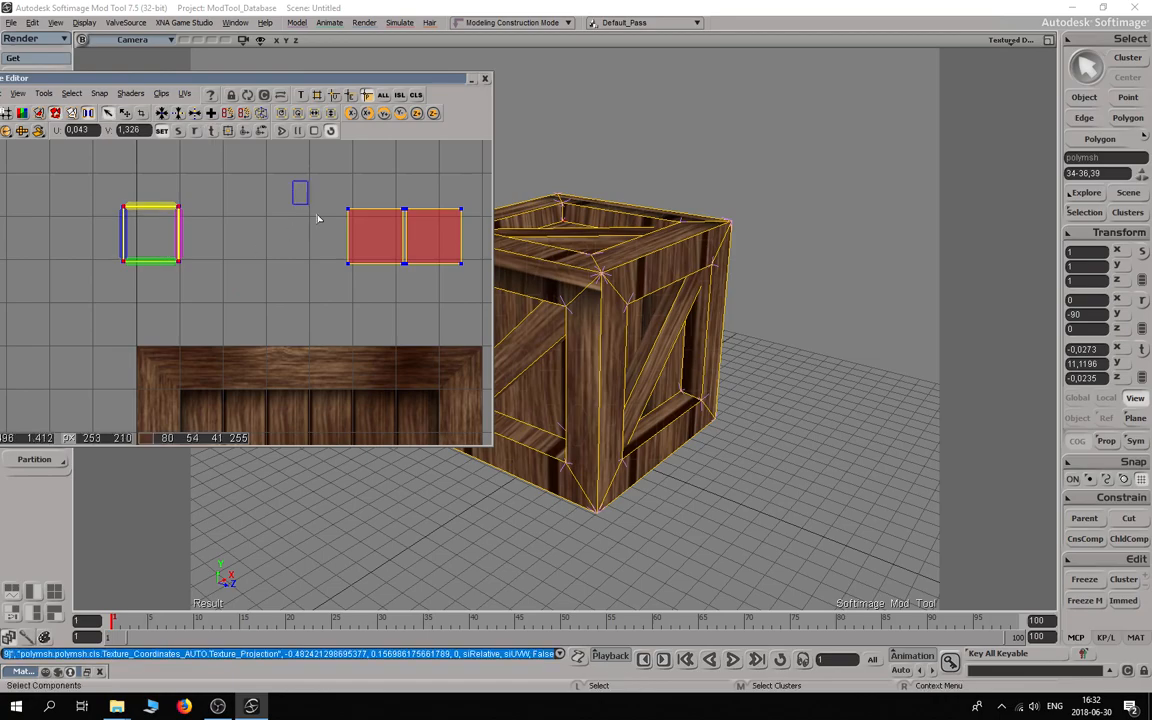
Step: Add the last two side-by-side inner panel UV islands to the stack so all six panels overlap
left_click_drag(405, 317, 404, 314)
key("v")
left_click_drag(400, 260, 174, 260)
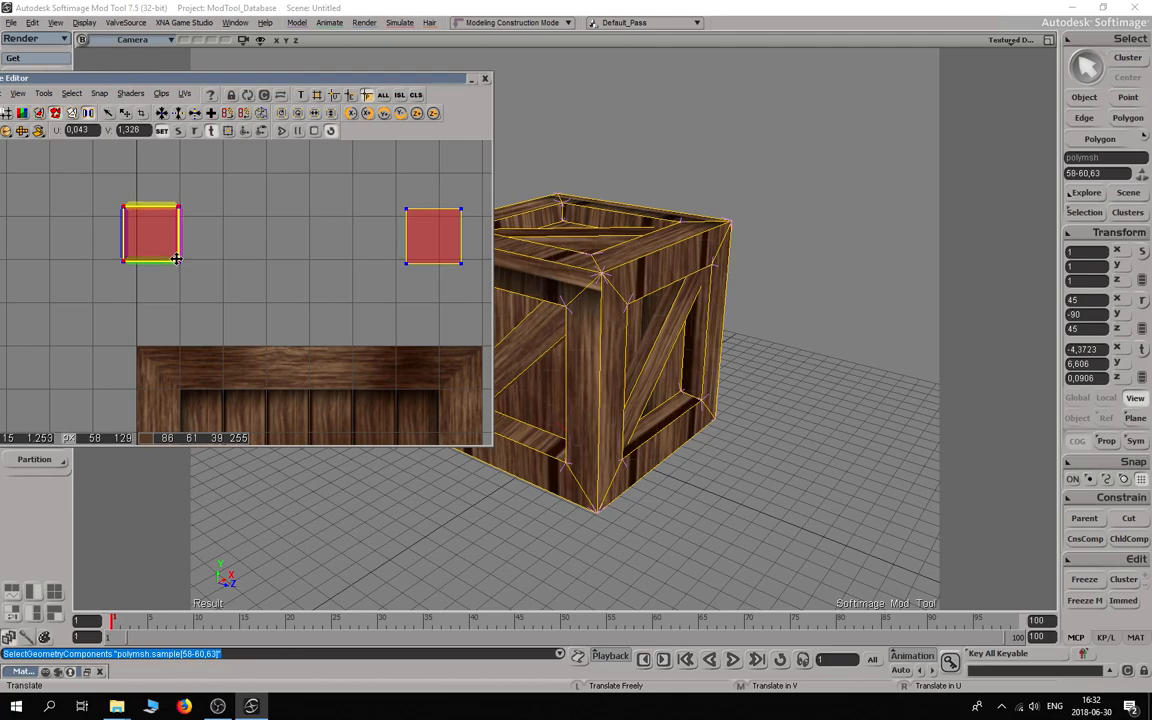
left_click_drag(481, 310, 480, 309)
key("v")
left_click_drag(450, 249, 214, 288)
Step: Move the stacked inner panel UV islands onto the centre of the wood texture, at about U 0.502 and V 0.513
scroll(169, 250, "down", 4)
key("t")
key("s")
left_click_drag(211, 257, 243, 311)
key("v")
scroll(243, 311, "up", 2)
left_click_drag(231, 260, 282, 305)
scroll(308, 338, "down", 3)
scroll(308, 337, "up", 4)
Step: Scale up the stacked inner panel UVs uniformly within the texture's vertical plank area
key("s")
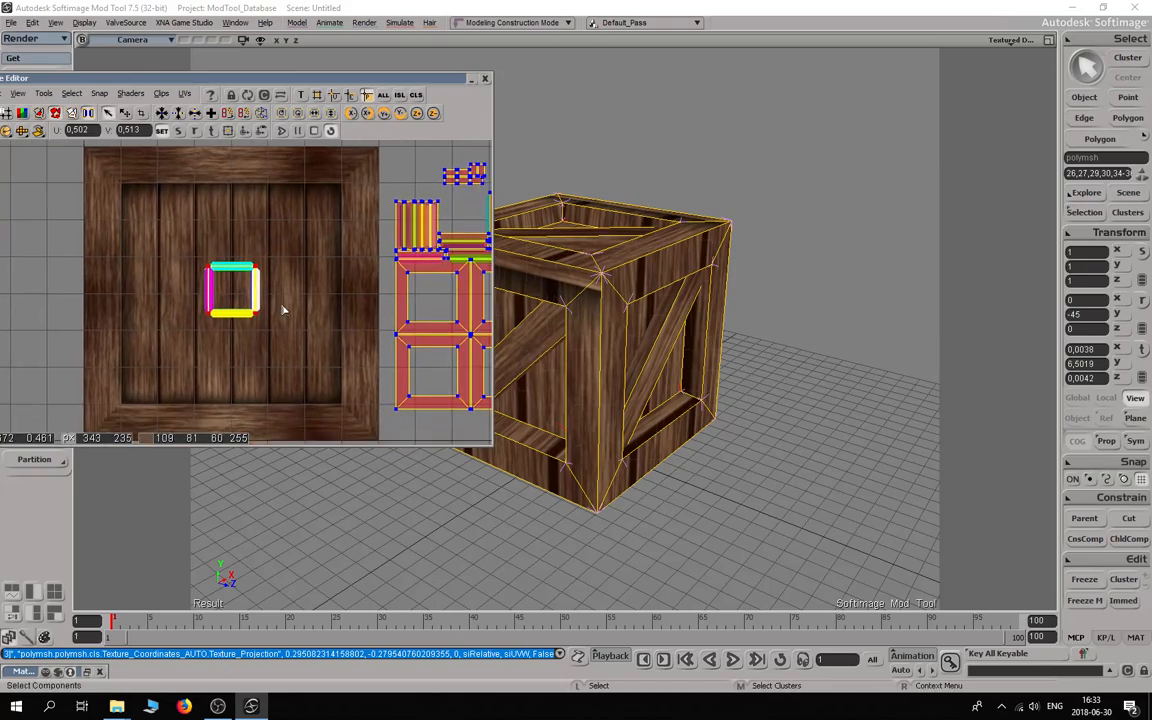
scroll(282, 310, "down", 1)
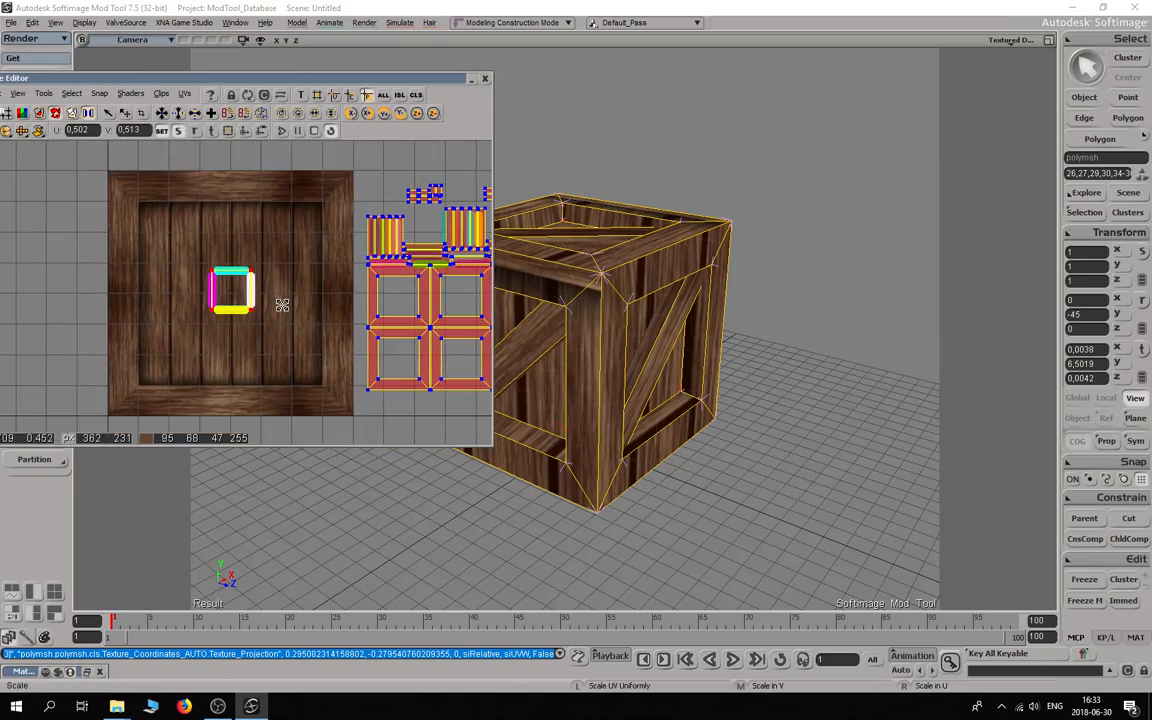
left_click_drag(285, 315, 218, 204)
left_click_drag(247, 245, 240, 247)
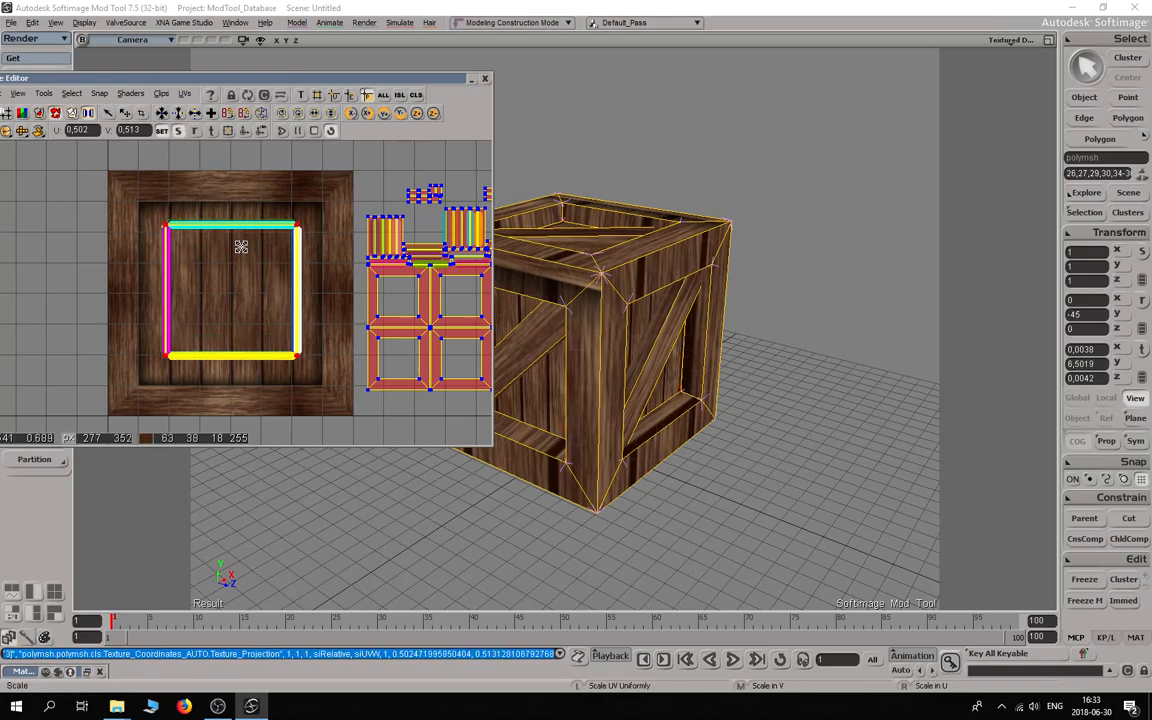
key("space")
key("u")
key("x")
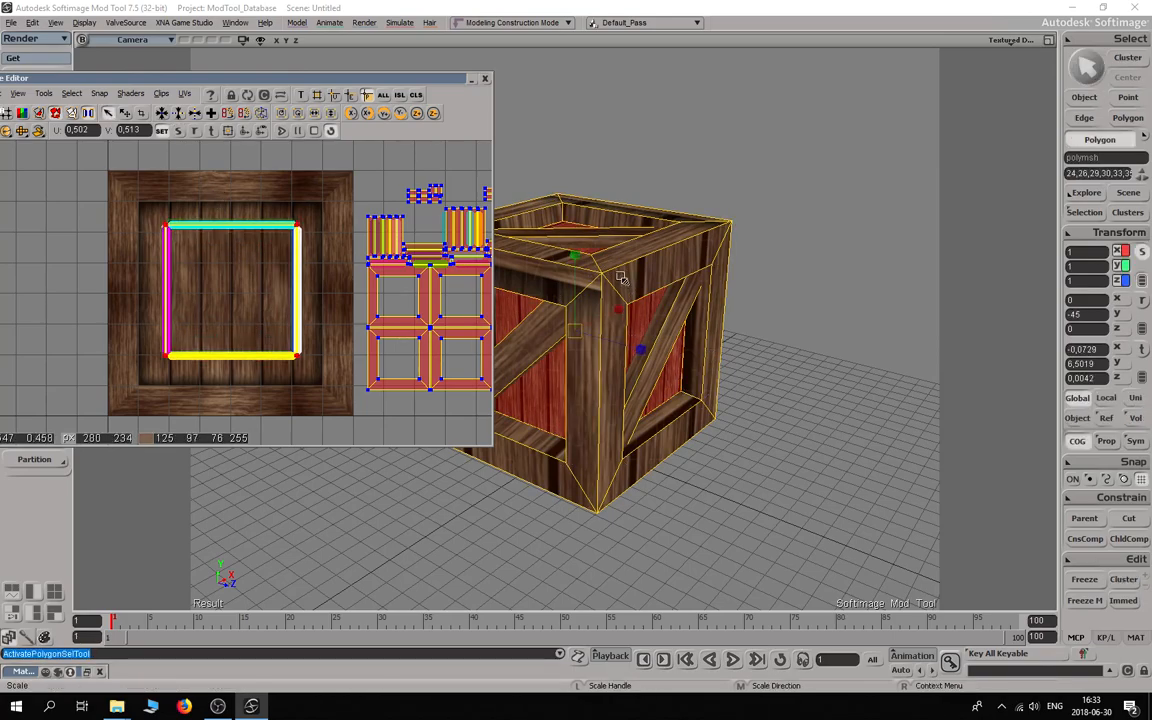
left_click_drag(586, 333, 610, 315)
key("ctrl+z")
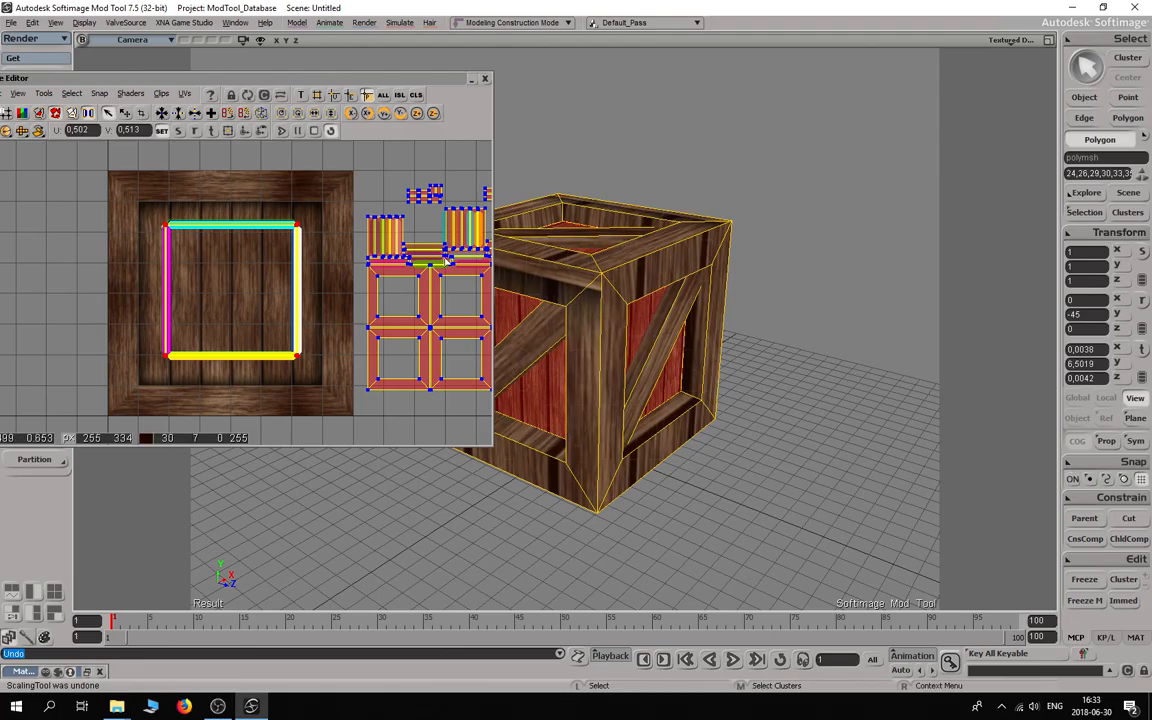
Step: Enlarge the stacked panel UVs to cover the texture's inner plank area, then clear the selection and check the planks on the crate
scroll(237, 275, "up", 3)
scroll(238, 275, "down", 3)
key("x")
left_click_drag(252, 285, 256, 267)
key("s")
right_click_drag(586, 364, 571, 311)
key("space")
left_click(779, 334)
key("s")
right_click_drag(779, 334, 651, 383)
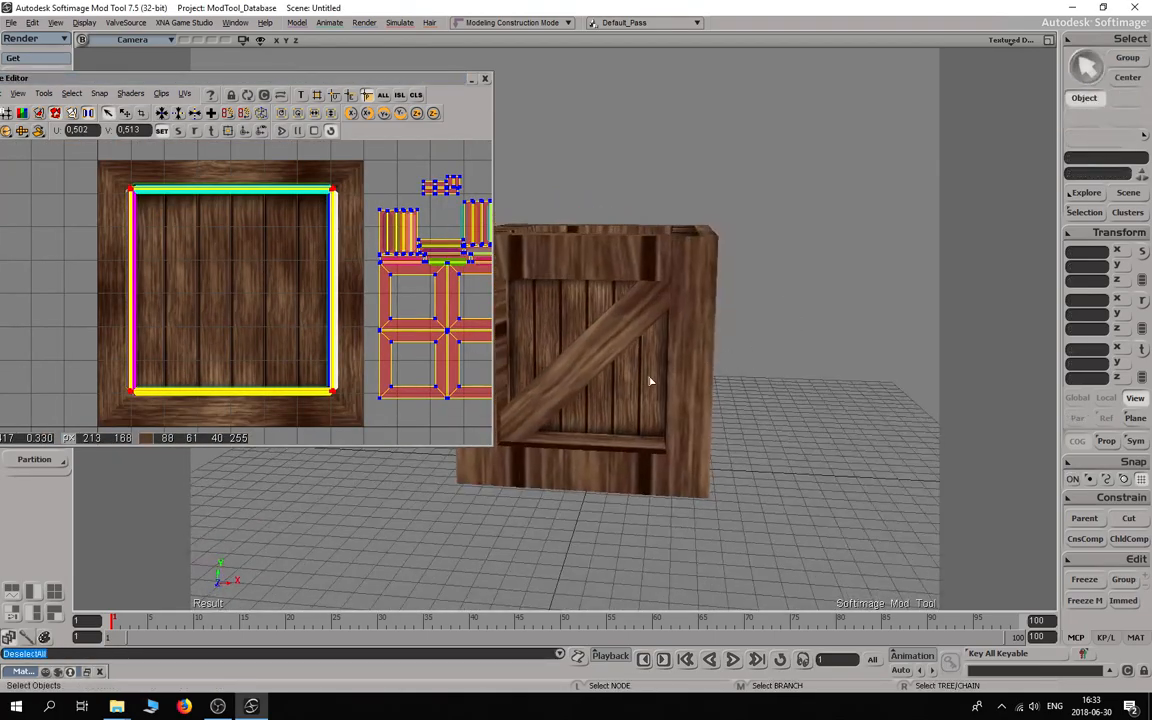
left_click(651, 383)
Step: Select the four outer frame polygons and the inner rim polygons on one side of the crate
scroll(418, 293, "up", 2)
middle_click_drag(252, 260, 217, 251)
key("u")
mouse_move(589, 263)
left_mouse_down()
mouse_move(607, 263)
mouse_move(694, 351)
mouse_move(655, 482)
mouse_move(581, 474)
mouse_move(602, 468)
left_mouse_up()
key("s")
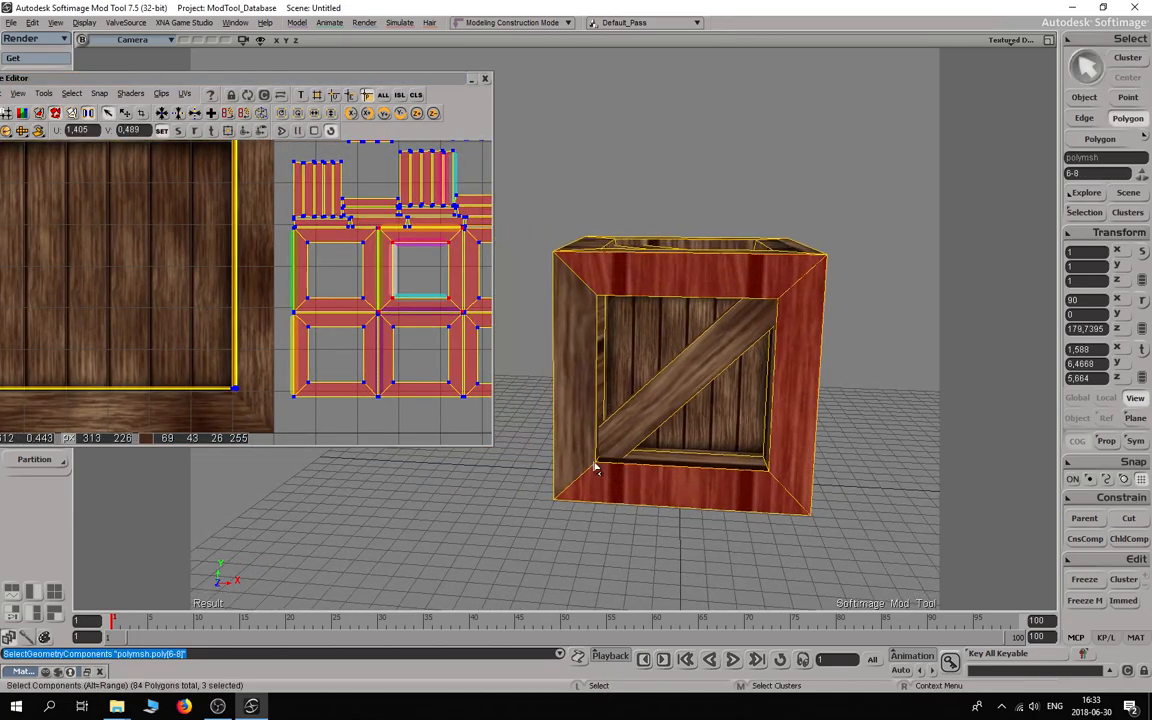
left_click(563, 450, "shift")
left_click(600, 368, "shift")
key("s")
right_click_drag(642, 355, 772, 328)
left_click(624, 249, "shift")
key("s")
left_click(778, 368, "shift")
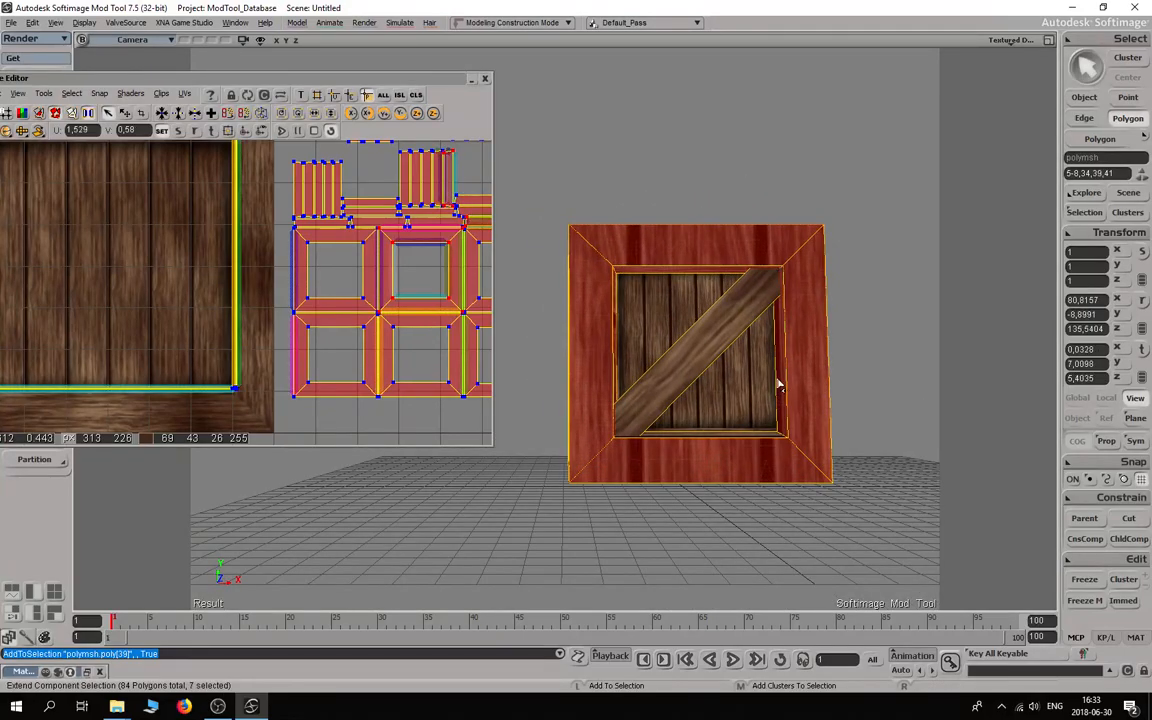
Step: Move the UVs of the selected frame and rim polygons to the empty area above the texture image
key("a")
left_click_drag(418, 286, 306, 231)
key("s")
key("v")
Step: Start a new polygon selection with the outer frame and inner rim polygons of the adjacent crate side
key("s")
right_click_drag(657, 328, 632, 338)
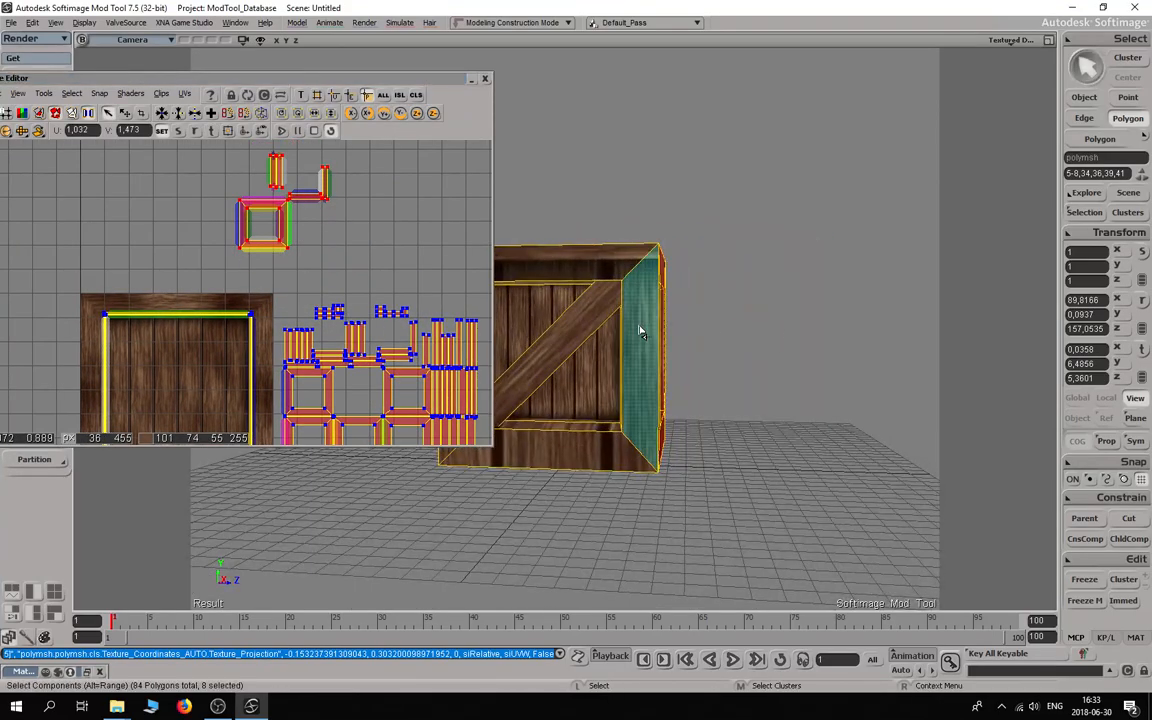
left_click_drag(603, 275, 606, 279)
left_click_drag(636, 284, 620, 266)
key("s")
right_click_drag(591, 321, 591, 262)
left_click(584, 438, "shift")
key("s")
right_click_drag(584, 434, 610, 320)
left_click(628, 281, "shift")
left_click(680, 300, "shift")
left_click(620, 463, "shift")
Step: Extend the selection with further outer frame polygons around the neighbouring crate sides
key("s")
right_click_drag(620, 463, 690, 432)
left_click(604, 458, "shift")
key("s")
mouse_move(551, 704)
right_mouse_down()
mouse_move(620, 409)
mouse_move(494, 386)
mouse_move(484, 337)
mouse_move(601, 328)
mouse_move(653, 378)
mouse_move(766, 424)
right_mouse_up()
mouse_move(778, 430)
left_mouse_down("shift")
mouse_move(676, 378)
mouse_move(607, 401)
left_mouse_up("shift")
key("s")
right_click_drag(607, 401, 614, 441)
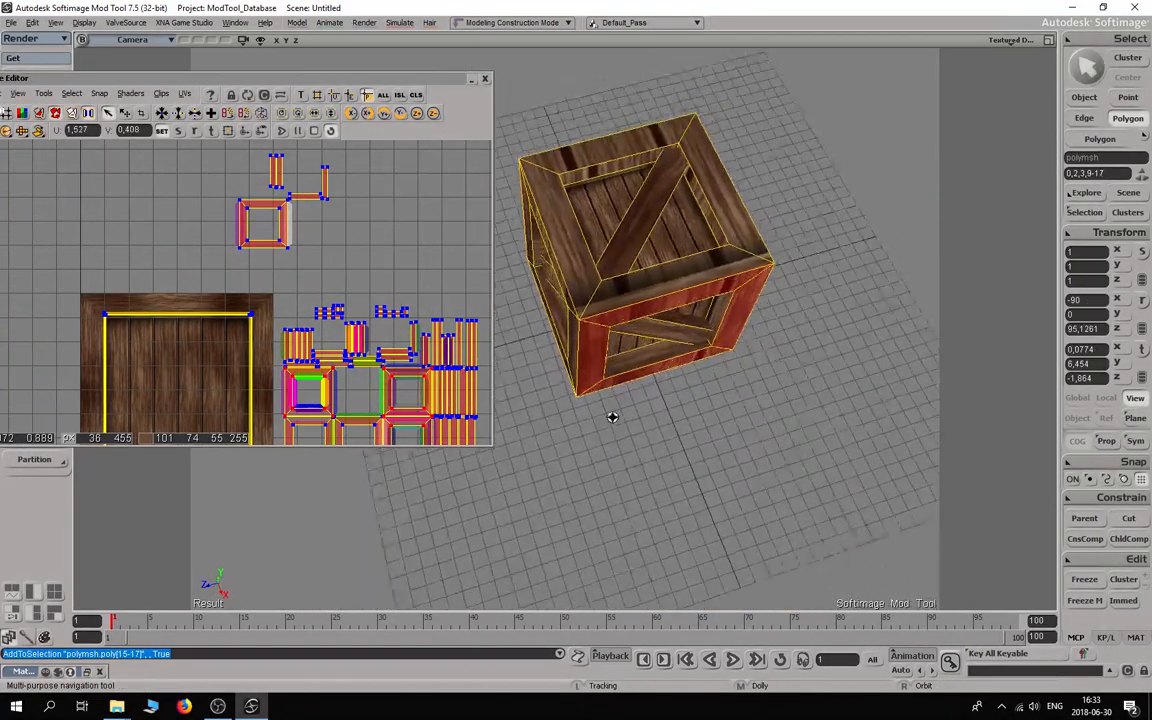
Step: Add the outer frame polygons of the crate's top face and its inner rim polygons to the selection
mouse_move(601, 313)
left_mouse_down("shift")
mouse_move(540, 166)
mouse_move(556, 196)
left_mouse_up("shift")
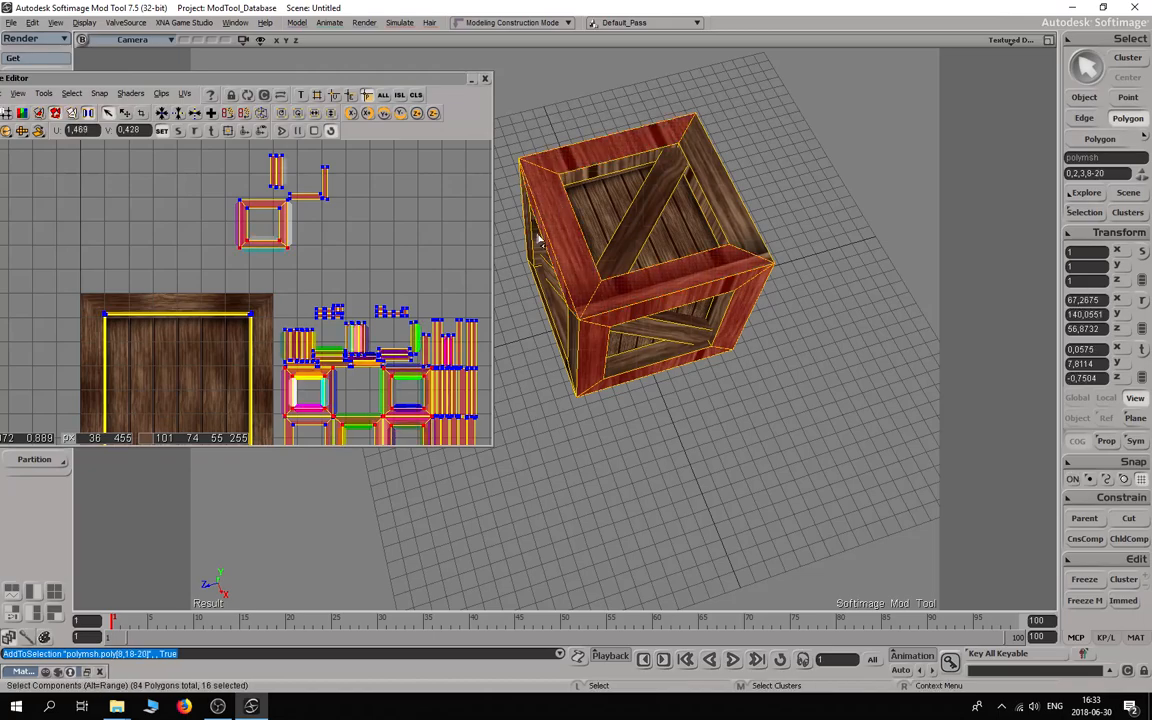
left_click_drag(694, 138, 716, 228, "shift")
left_click(636, 167, "shift")
key("s")
right_click_drag(630, 176, 580, 266)
left_click(514, 259, "shift")
left_click(570, 178, "shift")
Step: Add inner rim polygons around the recessed panels on the crate's vertical sides to the selection
key("s")
right_click_drag(572, 182, 817, 283)
left_click(798, 295, "shift")
left_click(768, 374, "shift")
key("s")
right_click_drag(515, 300, 618, 368)
left_click(618, 371, "shift")
left_click(540, 342, "shift")
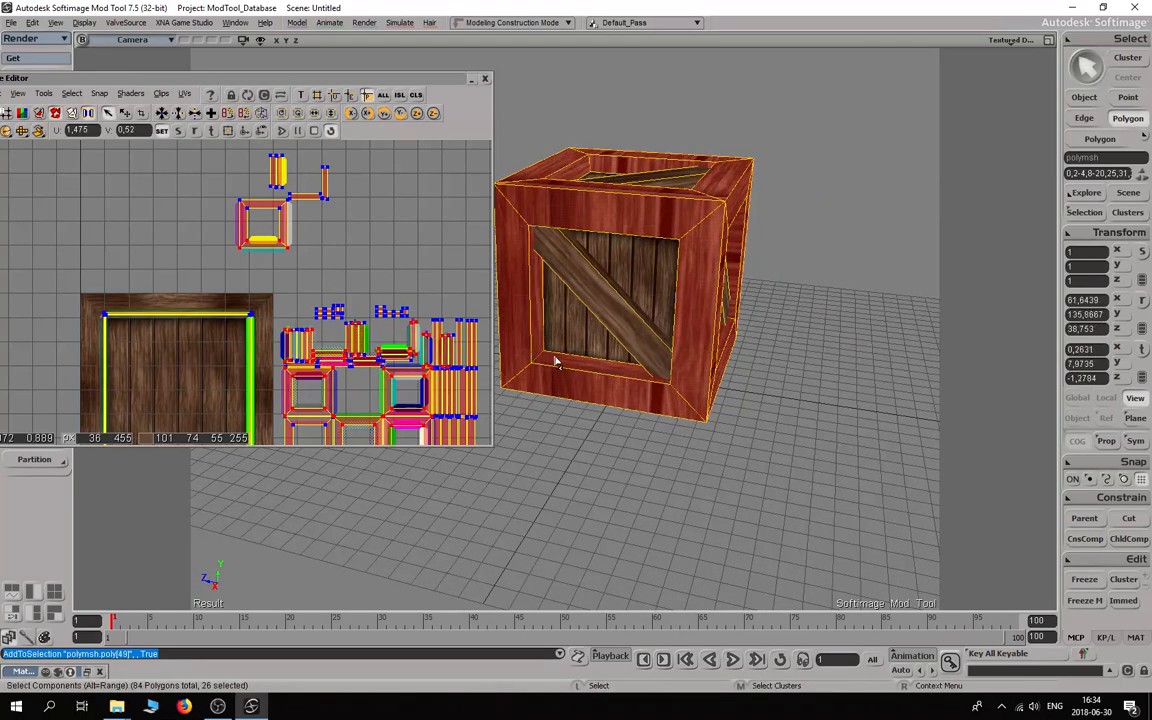
Step: Add the side's remaining inner rims and the underside's missing outer frame polygons to the selection
key("s")
right_click_drag(548, 345, 594, 270)
left_click(598, 272, "shift")
left_click(665, 318, "shift")
key("s")
right_click_drag(662, 322, 620, 388)
mouse_move(642, 420)
left_mouse_down("shift")
mouse_move(679, 437)
mouse_move(660, 478)
left_mouse_up("shift")
left_click(493, 537, "shift")
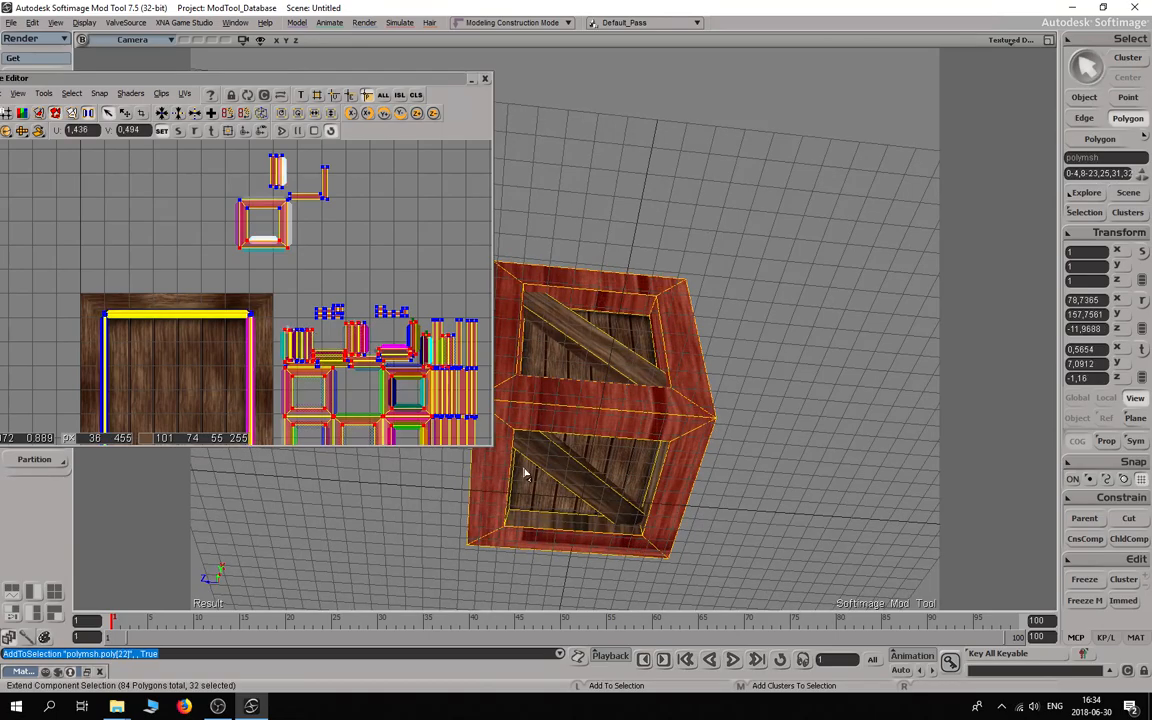
Step: Add the inner rim polygons of the crate's underside to the selection
left_click(524, 527, "shift")
key("s")
middle_click_drag(524, 527, 648, 509)
right_click_drag(648, 509, 530, 393)
left_click(680, 480, "shift")
key("s")
left_click(540, 394, "shift")
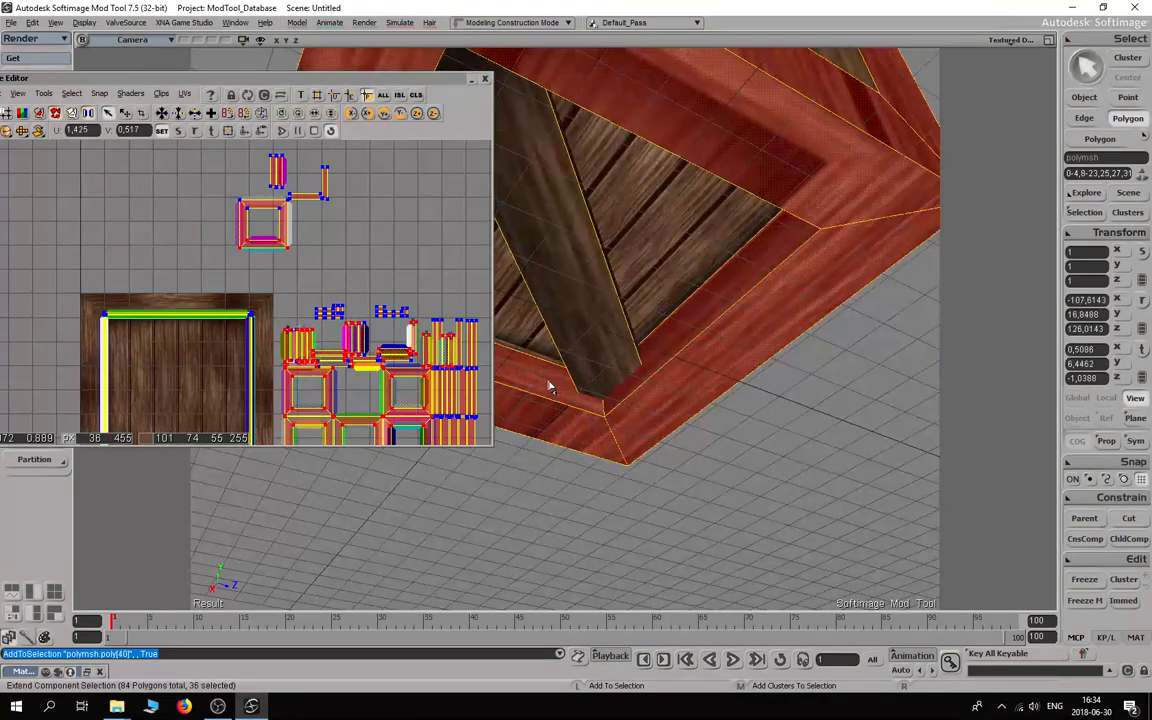
Step: Add the upper and lower inner rim polygons on the next vertical crate side to the selection
key("s")
middle_click_drag(548, 386, 582, 400)
right_click_drag(582, 400, 623, 415)
middle_click_drag(666, 450, 723, 393)
right_click_drag(723, 393, 564, 234)
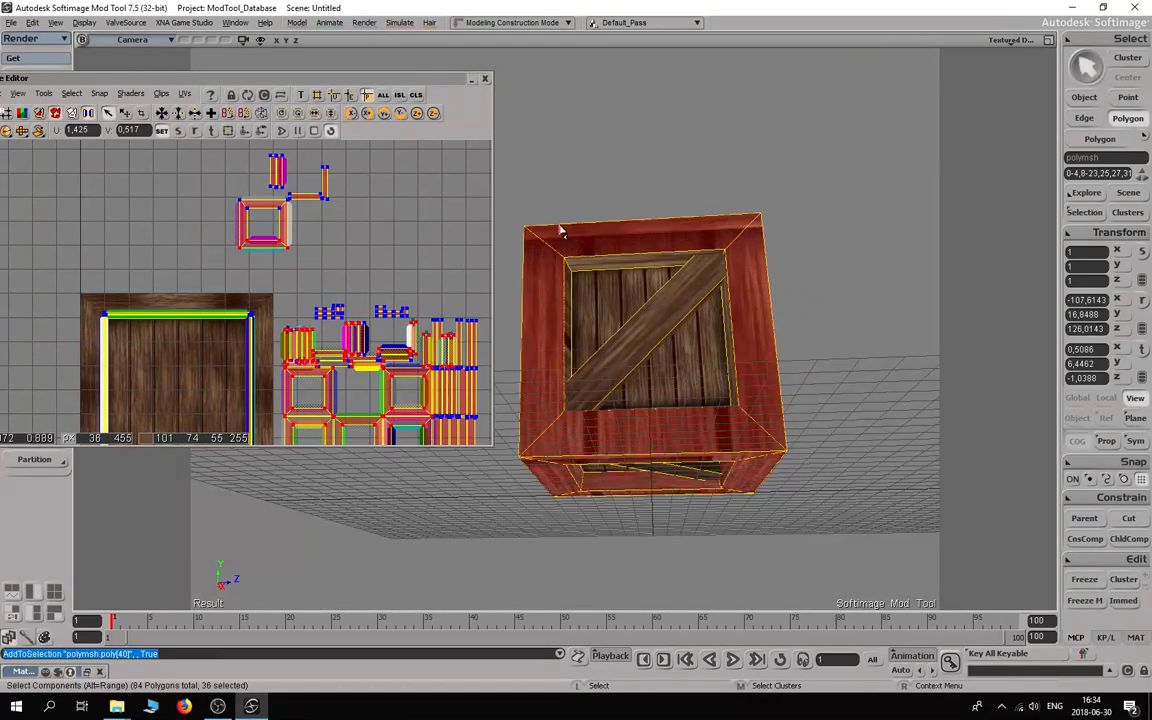
left_click(586, 268, "shift")
scroll(583, 272, "up", 3)
key("s")
right_click_drag(663, 327, 635, 326)
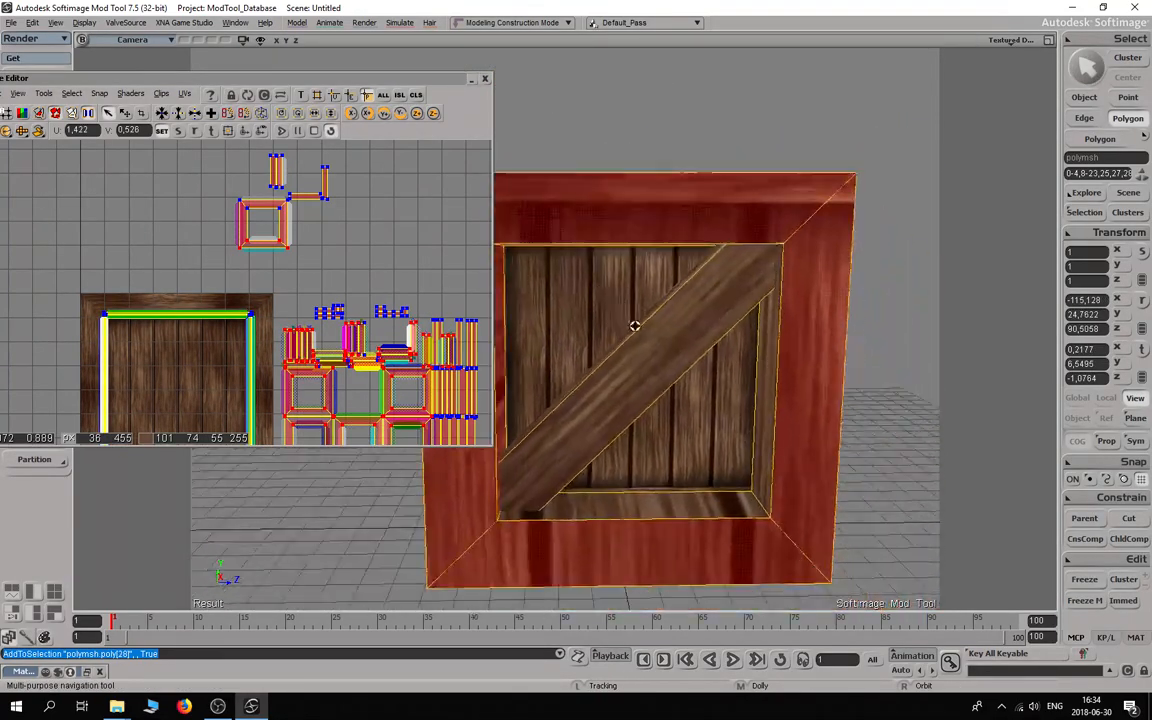
left_click(723, 507, "shift")
Step: Add the outer frame and inner rim polygons of the remaining crate side to the selection
key("s")
right_click_drag(764, 481, 805, 358)
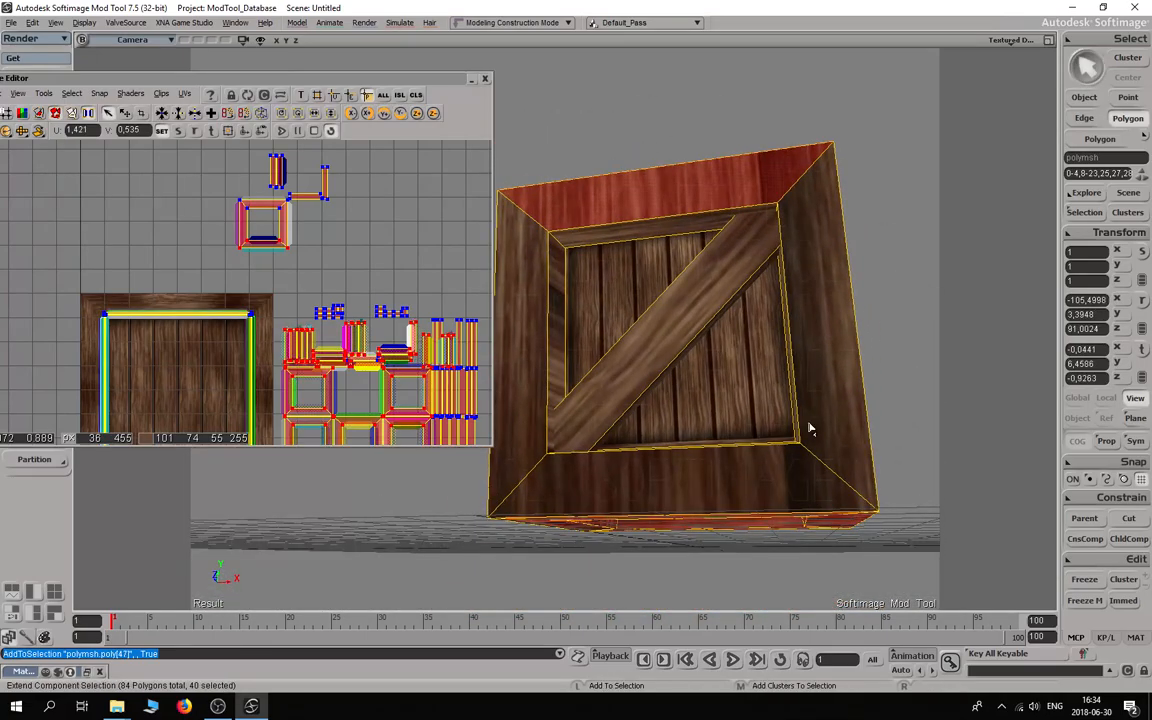
left_click(612, 237, "shift")
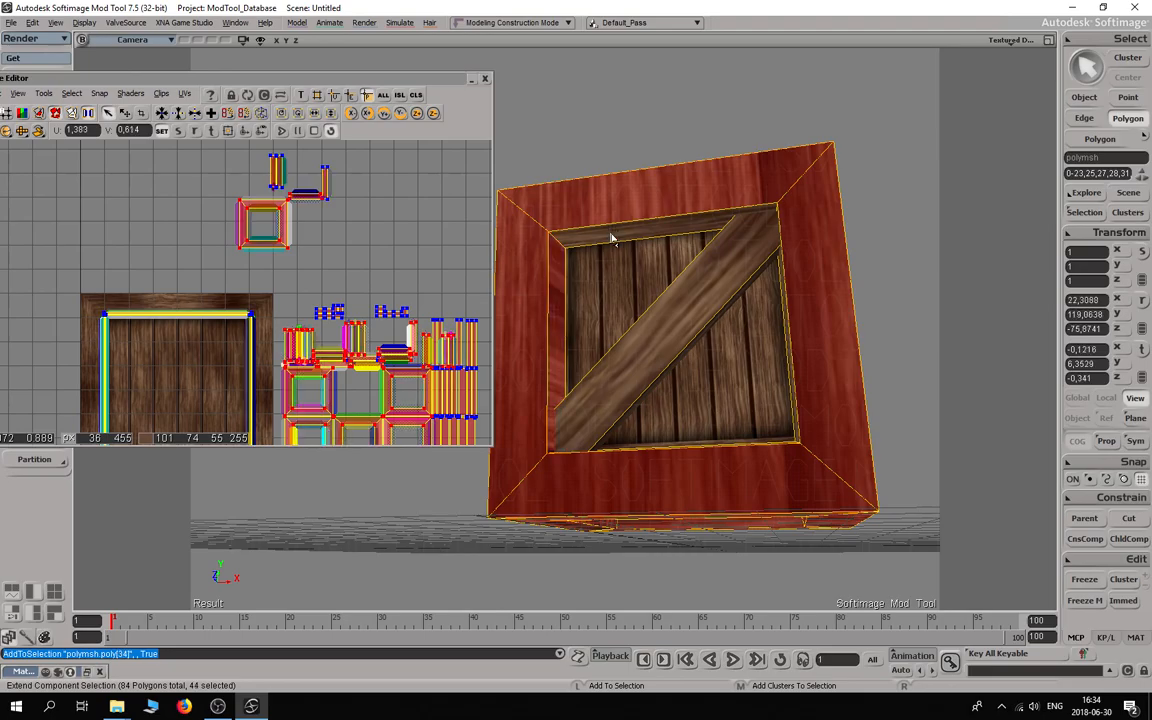
left_click(772, 476, "shift")
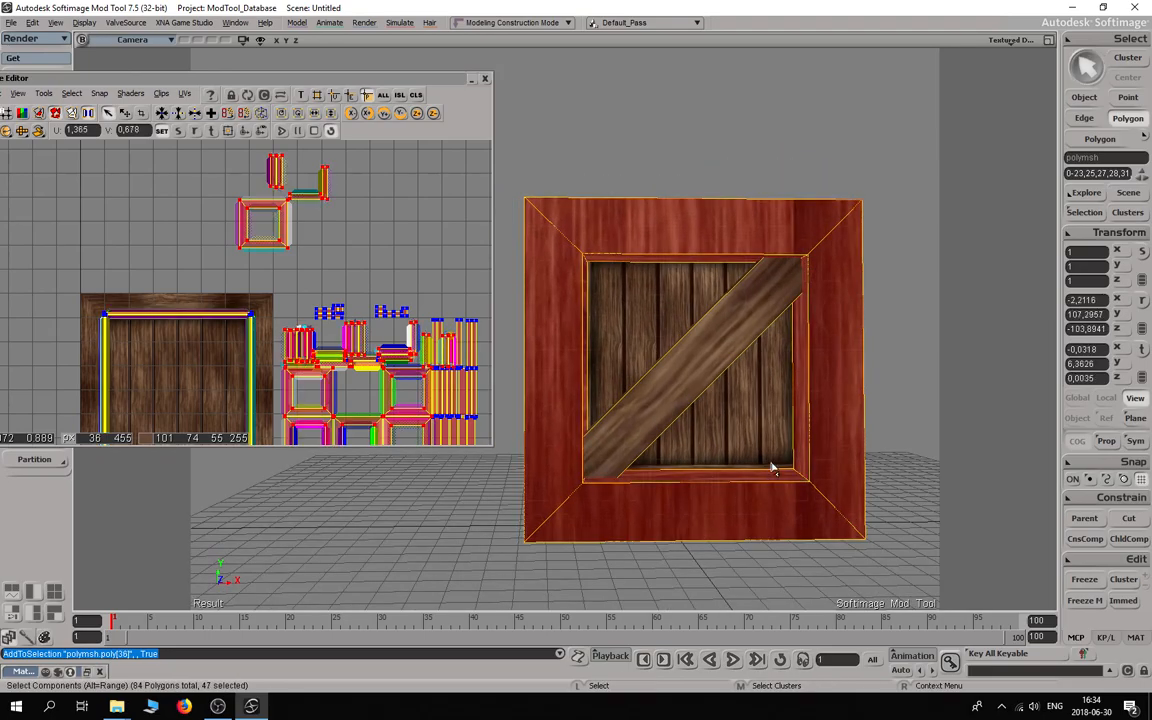
right_click_drag(744, 326, 768, 403)
left_click(694, 172, "shift")
right_click_drag(694, 172, 730, 475)
Step: Move the selected frame and rim UVs above the texture image, by about -0.22 in U and 1.06 in V
scroll(190, 247, "down", 3)
key("v")
left_click_drag(336, 352, 215, 261)
Step: Stack one square frame UV island on its neighbouring frame island with their edges aligned
scroll(301, 215, "up", 2)
key("s")
scroll(280, 265, "up", 2)
key("s")
scroll(218, 261, "up", 2)
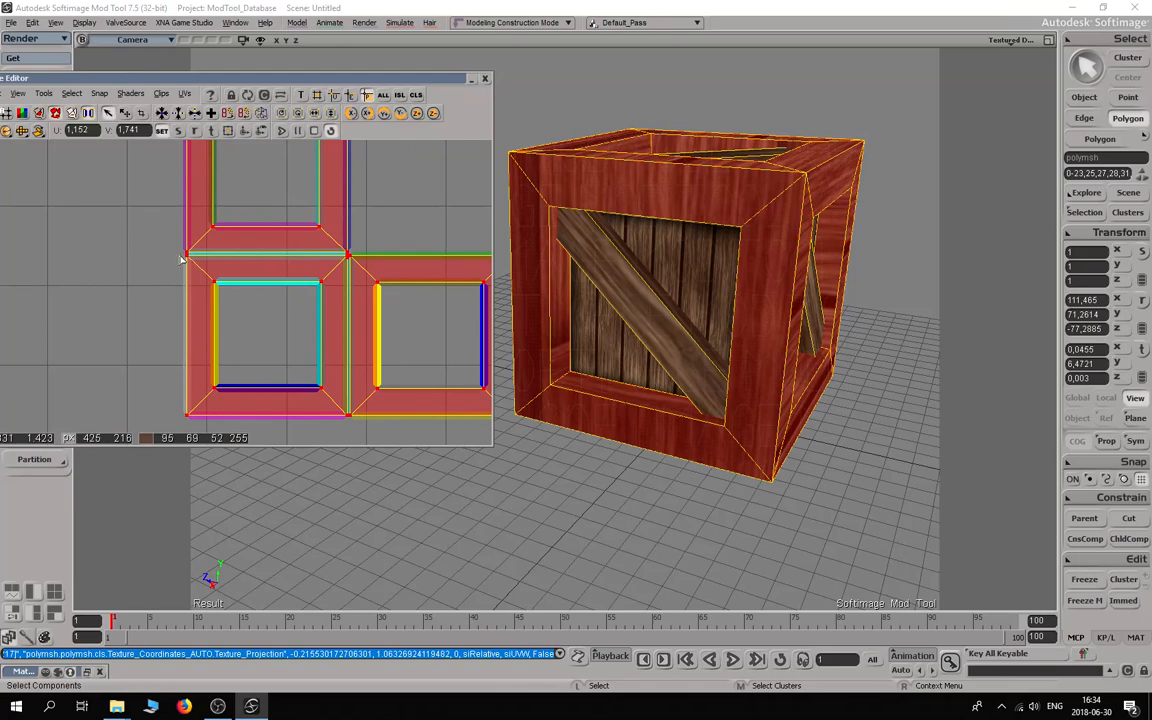
left_click(319, 387)
key("v")
mouse_move(290, 345)
left_mouse_down()
mouse_move(206, 288)
mouse_move(285, 237)
mouse_move(299, 393)
mouse_move(296, 342)
left_mouse_up()
key("s")
key("v")
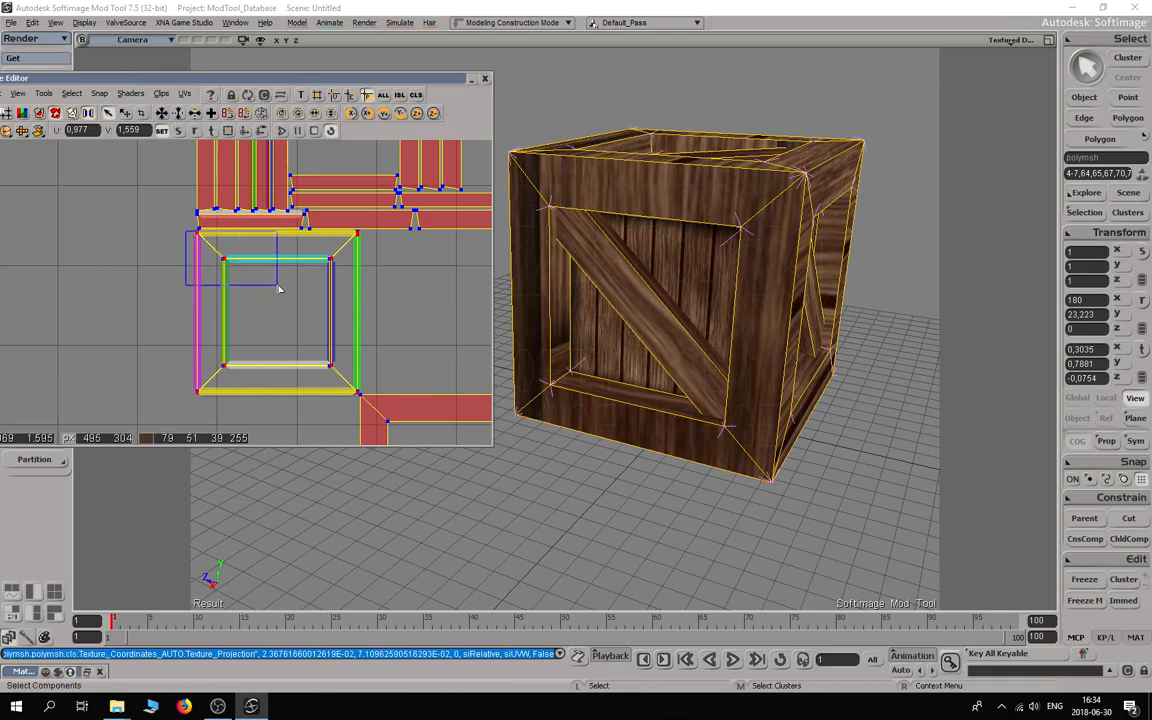
Step: Move the stacked frame UVs onto the diagonally adjacent frame island, by about 0.25 in U and -0.26 in V
left_click_drag(359, 416, 359, 414)
scroll(359, 414, "down", 2)
key("v")
left_click_drag(289, 351, 369, 433)
scroll(370, 432, "down", 3)
key("s")
left_click_drag(336, 350, 337, 384)
scroll(163, 192, "up", 3)
Step: Select the isolated square frame UV island above the other UVs and move it onto the frame stack
key("s")
left_click_drag(183, 185, 243, 280)
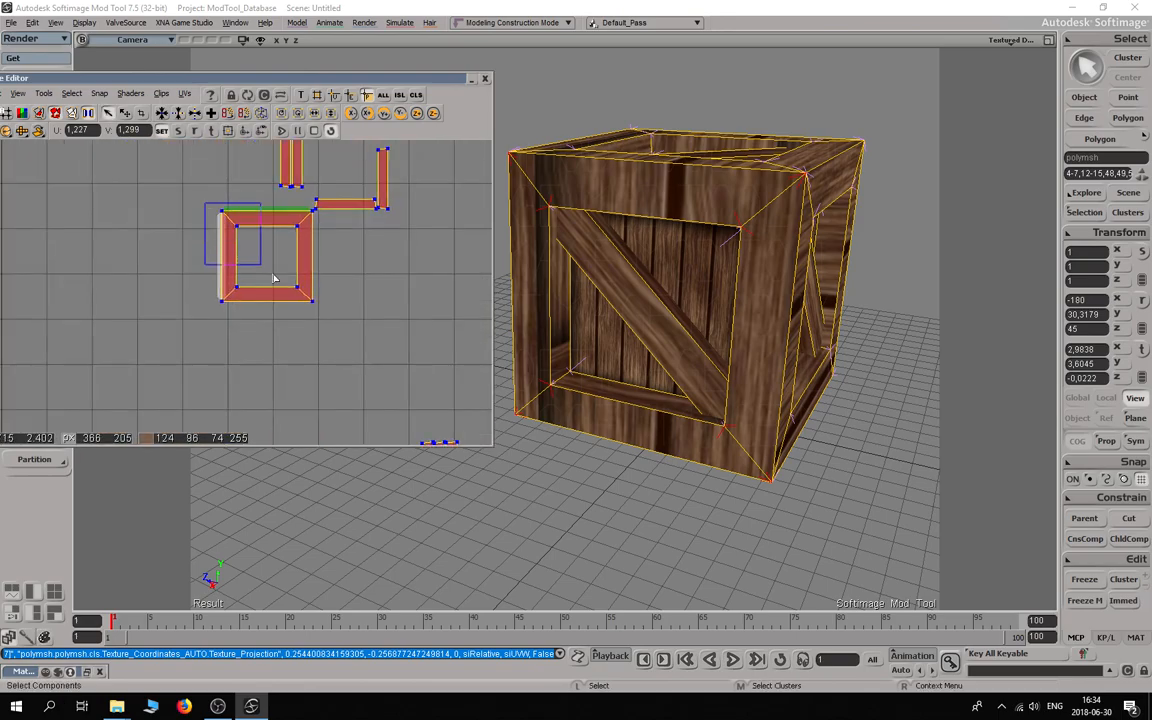
left_click(311, 326)
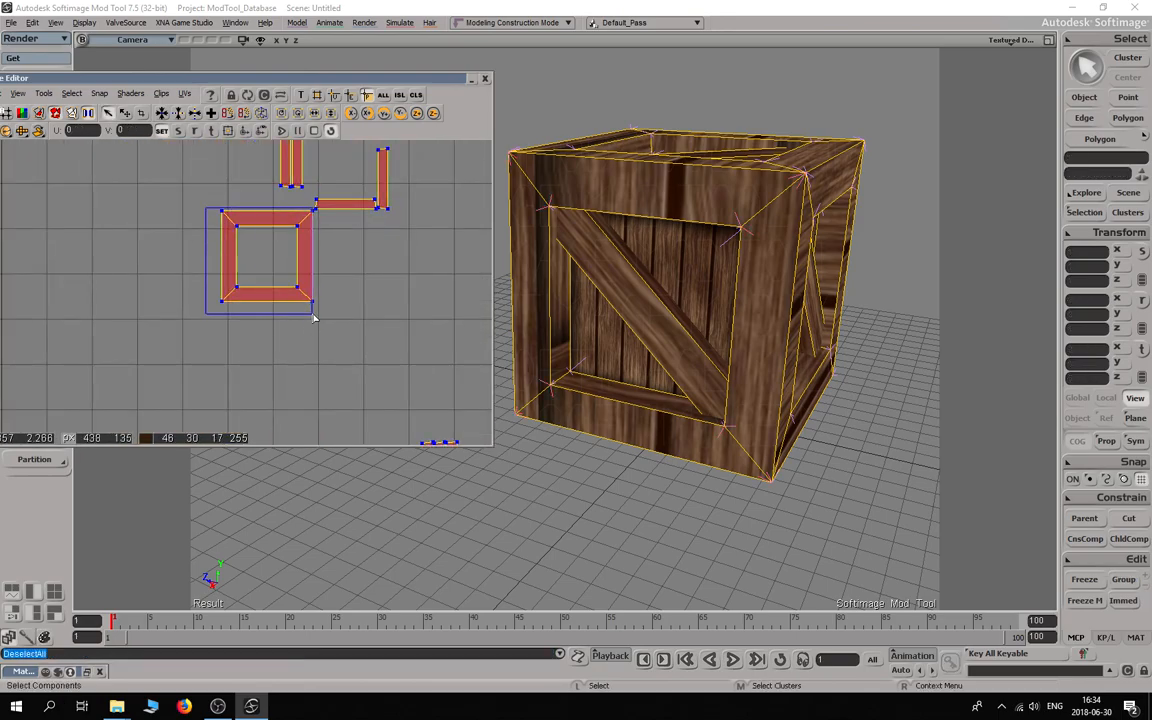
scroll(275, 287, "down", 2)
key("v")
left_click_drag(315, 319, 235, 360)
Step: Move the two remaining square frame UV islands onto the frame stack, shifting the last one by about -0.26 in U
scroll(388, 400, "up", 5)
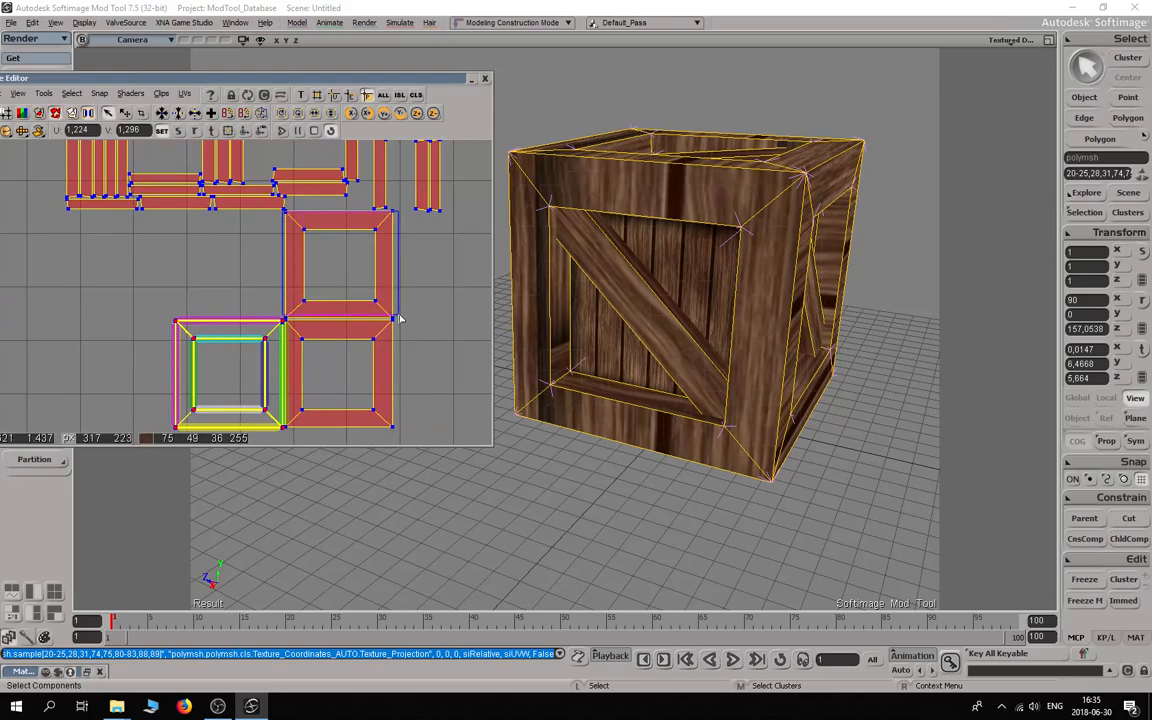
left_click_drag(368, 288, 260, 393)
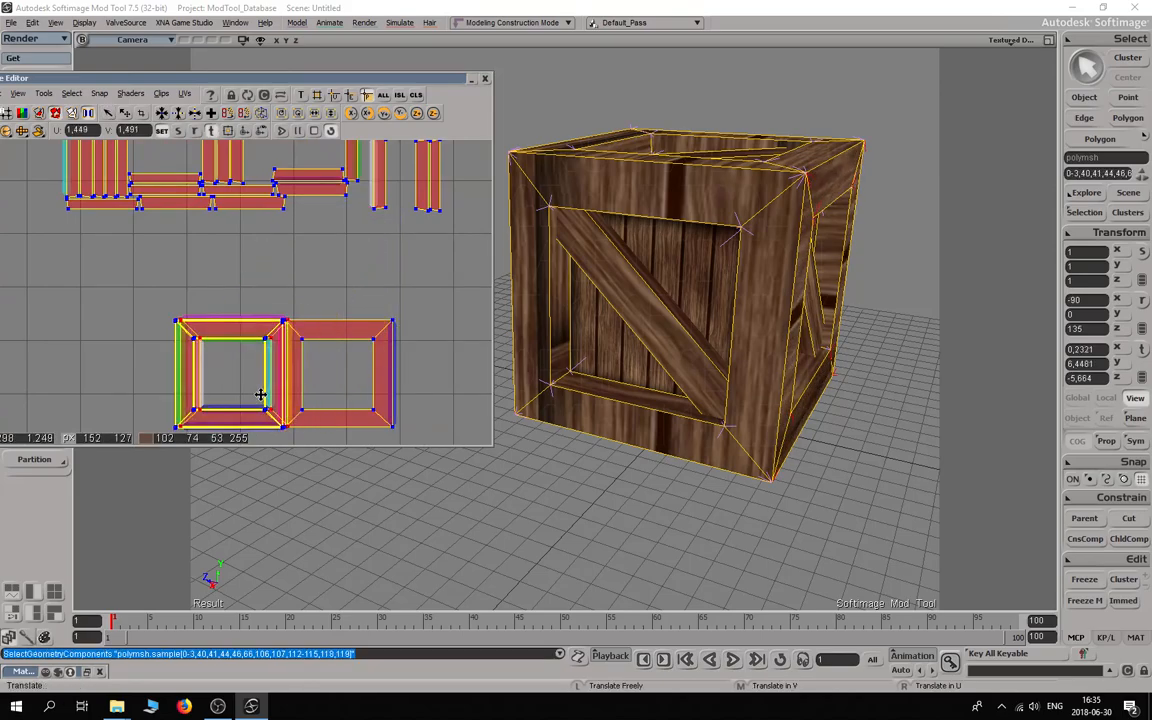
left_click(289, 325)
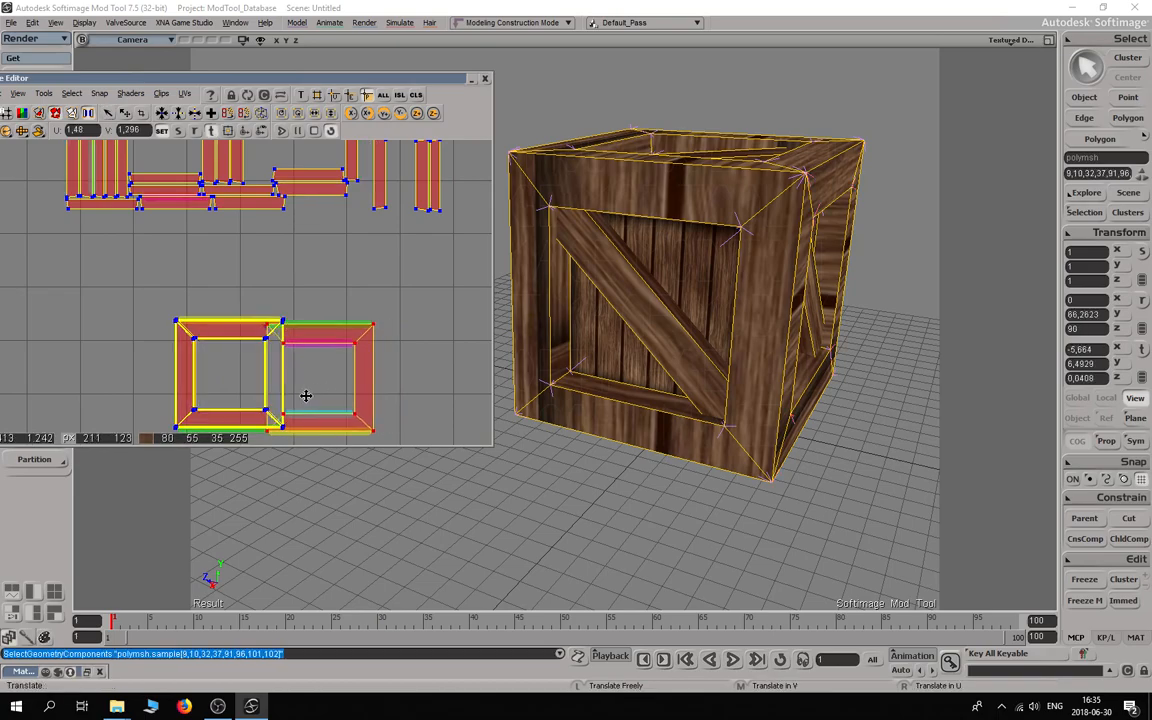
scroll(219, 391, "down", 3)
left_click_drag(219, 391, 247, 333)
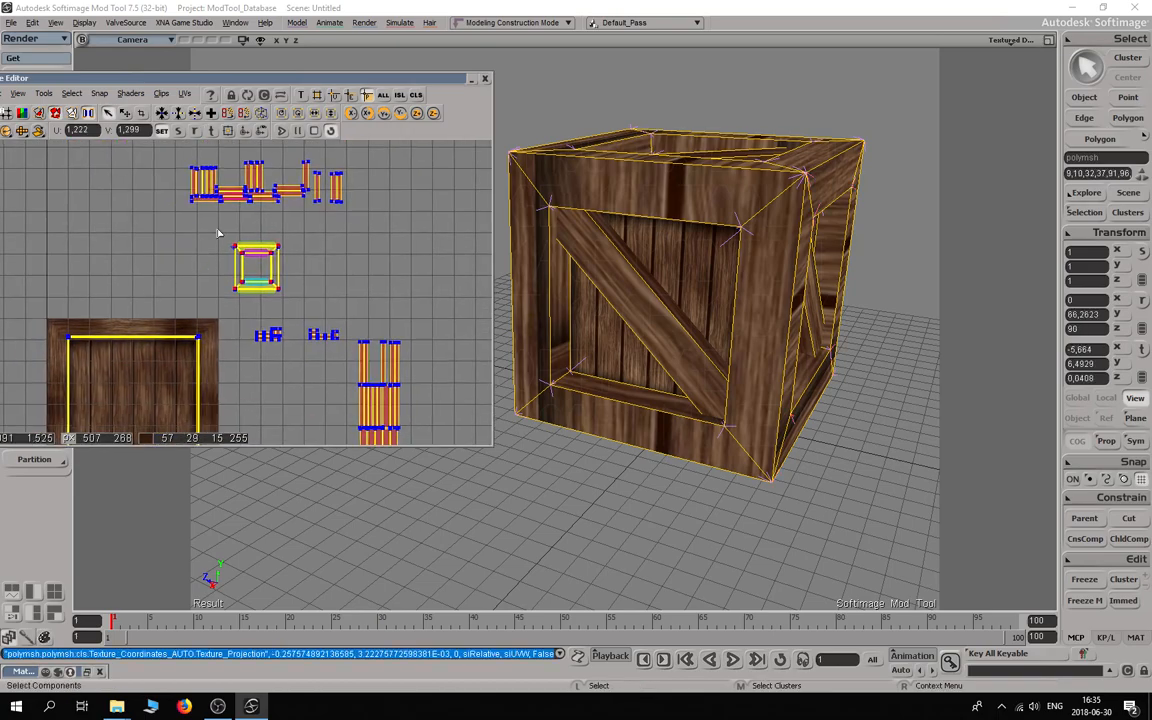
Step: Select the whole frame UV stack, enlarge it to nearly the texture's size and place it just left of the texture image
left_click_drag(312, 307, 312, 307)
left_click_drag(287, 303, 160, 148)
key("v")
key("x")
left_click_drag(238, 298, 377, 337)
key("x")
key("v")
scroll(240, 293, "up", 3)
key("z")
key("v")
left_click_drag(327, 324, 43, 205)
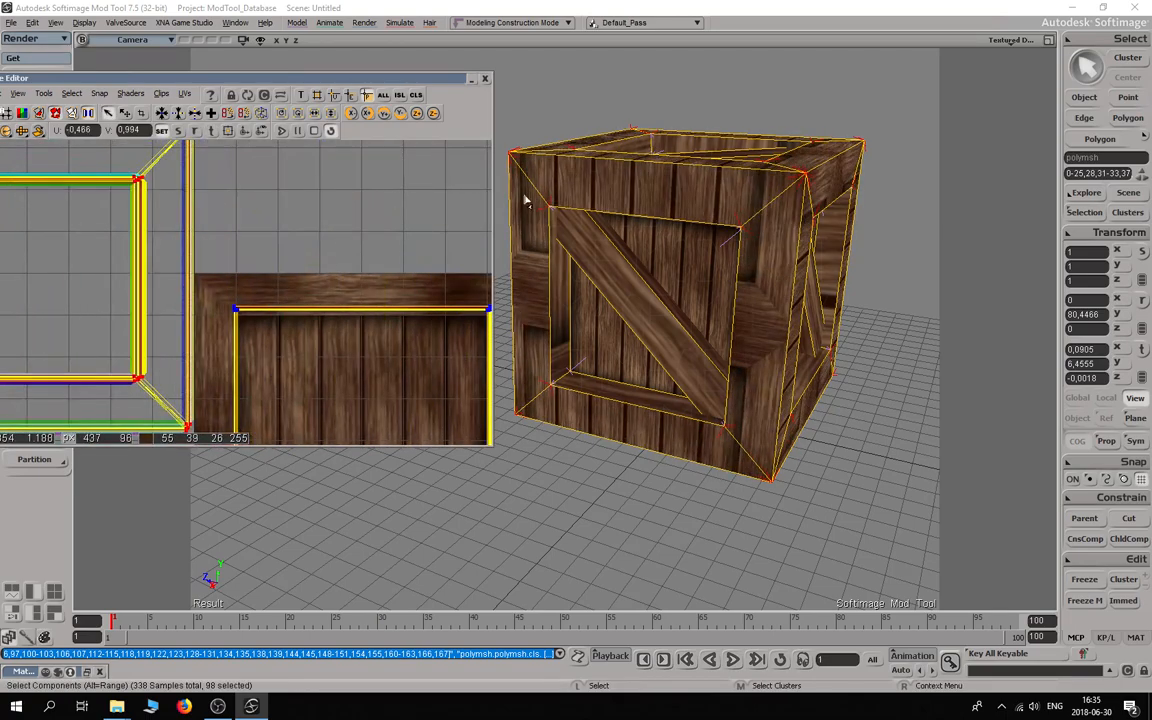
Step: Select the four frame polygons of the crate's front side and move their UVs by about 0.97 in U and -0.45 in V
key("u")
left_click(580, 194)
left_click(571, 401, "ctrl")
left_click(761, 365, "ctrl")
key("z")
left_click_drag(233, 267, 283, 260)
scroll(193, 274, "down", 1)
key("ctrl+shift+a")
key("v")
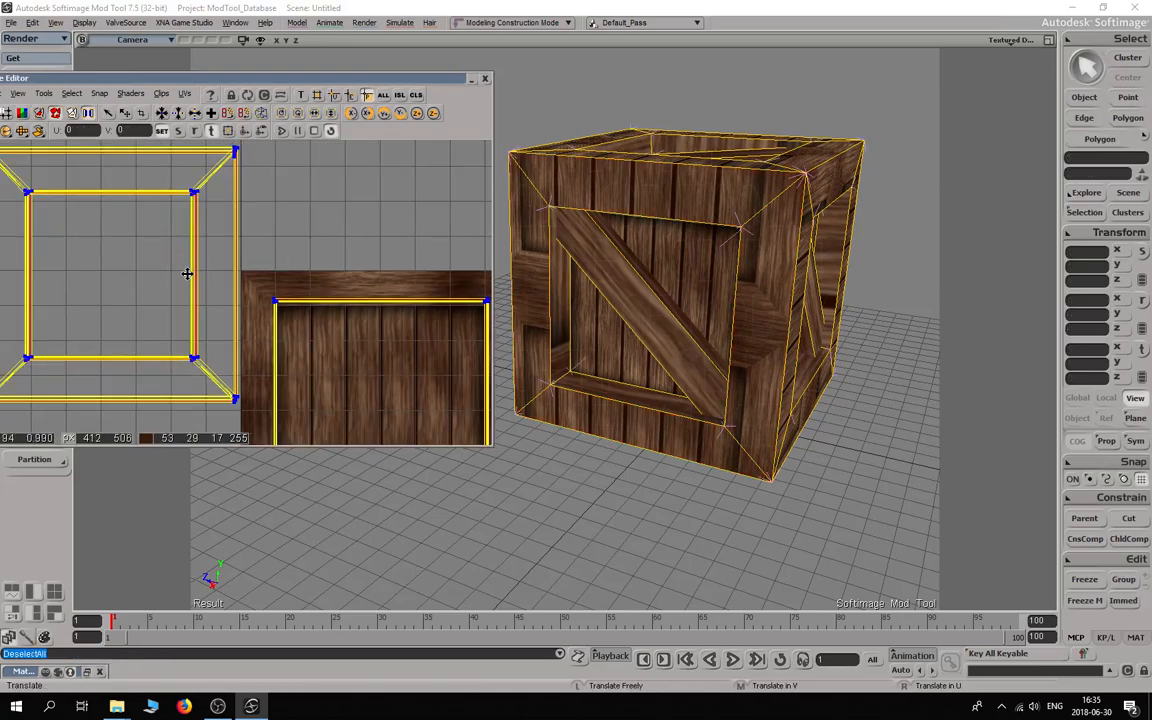
key("u")
scroll(391, 327, "down", 3)
key("v")
left_click_drag(232, 284, 342, 334)
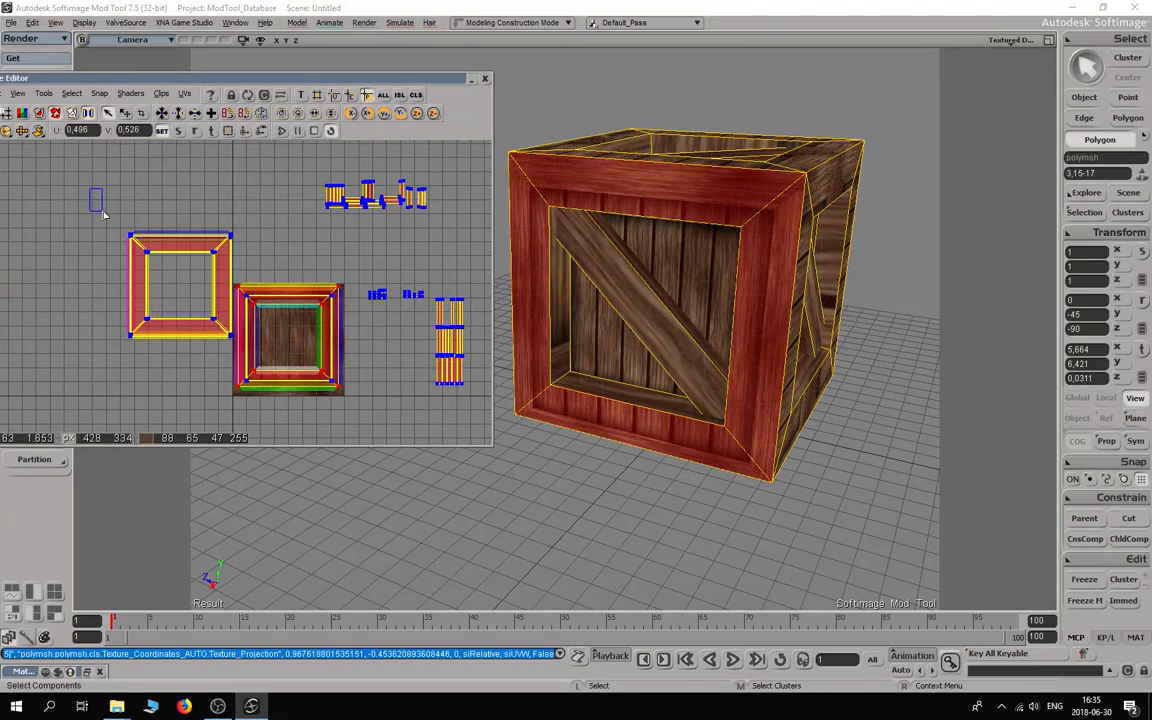
Step: Move the remaining frame UV stack farther left, clear of the texture image
key("v")
left_click_drag(232, 368, 170, 344)
scroll(272, 352, "up", 3)
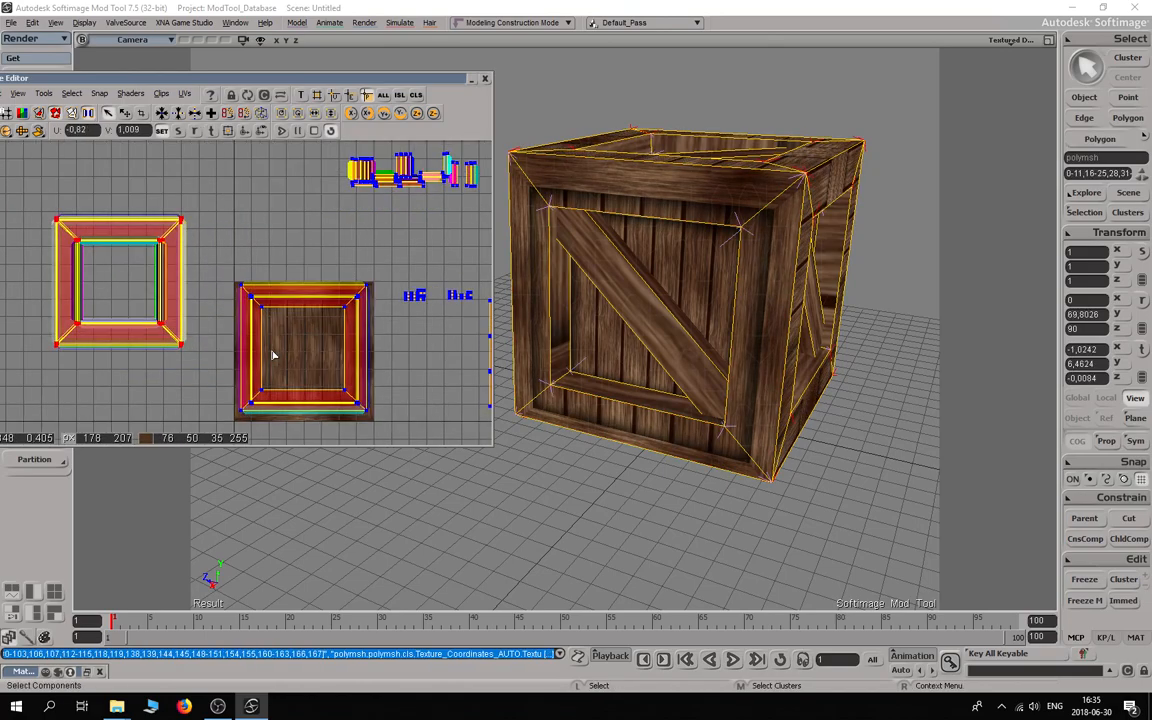
Step: Select the front side's four frame polygons and shift their UVs by about -0.07 in U and 0.08 in V
left_click(600, 198, "ctrl")
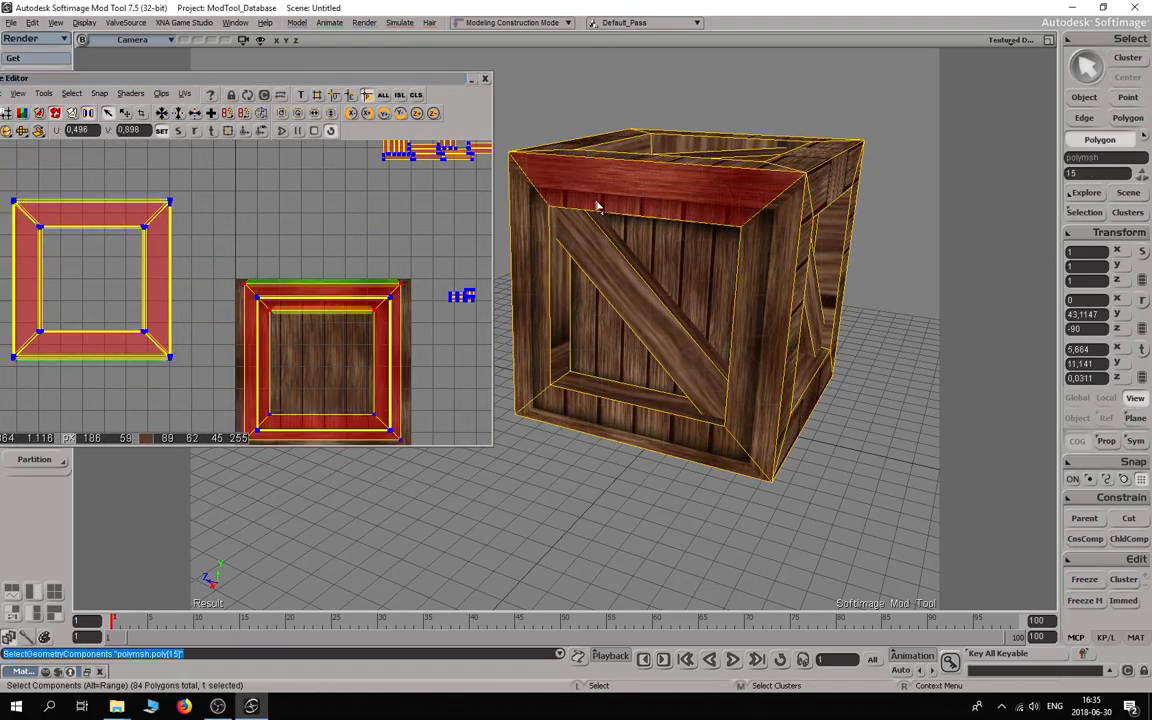
left_click(535, 262, "ctrl")
left_click(599, 406, "ctrl")
left_click(752, 398, "ctrl")
scroll(340, 306, "up", 2)
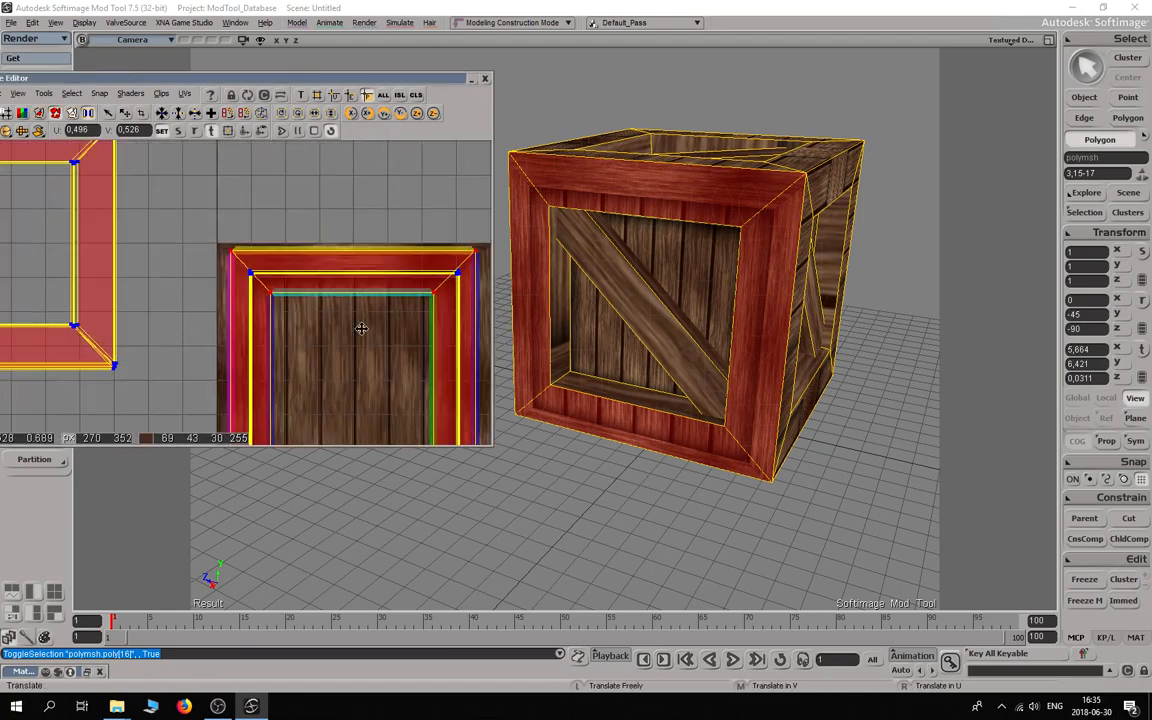
key("v")
left_click_drag(340, 306, 342, 307)
key("z")
left_click_drag(342, 307, 260, 275)
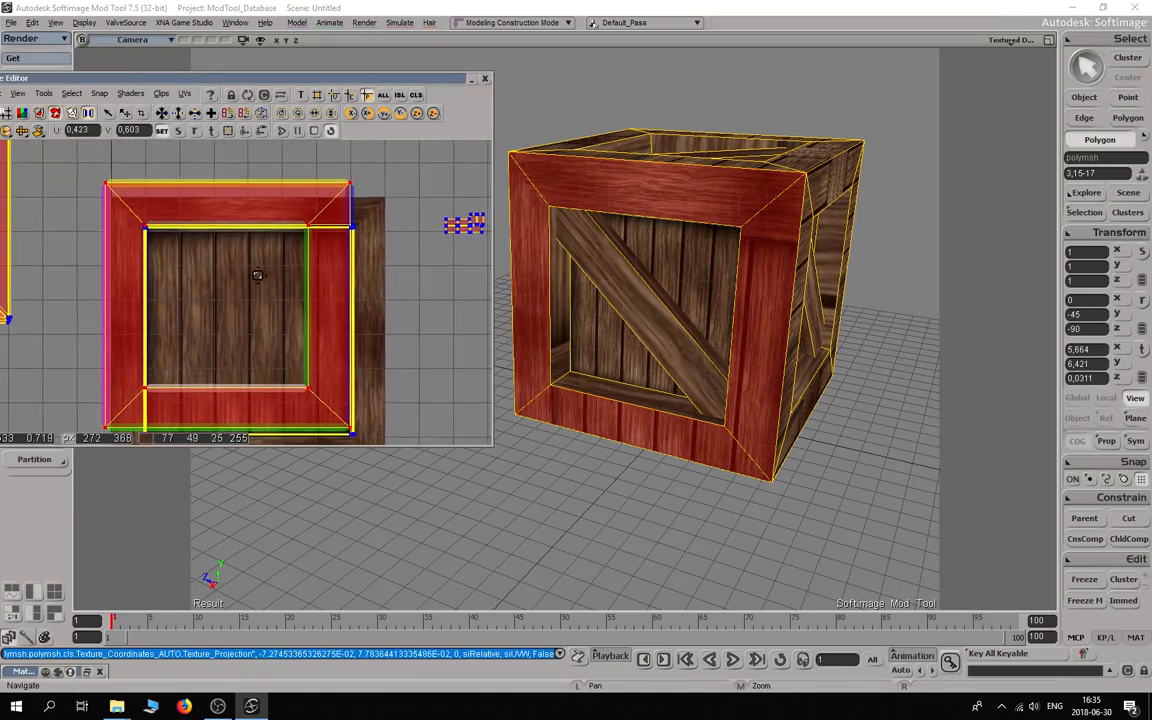
scroll(162, 337, "down", 2)
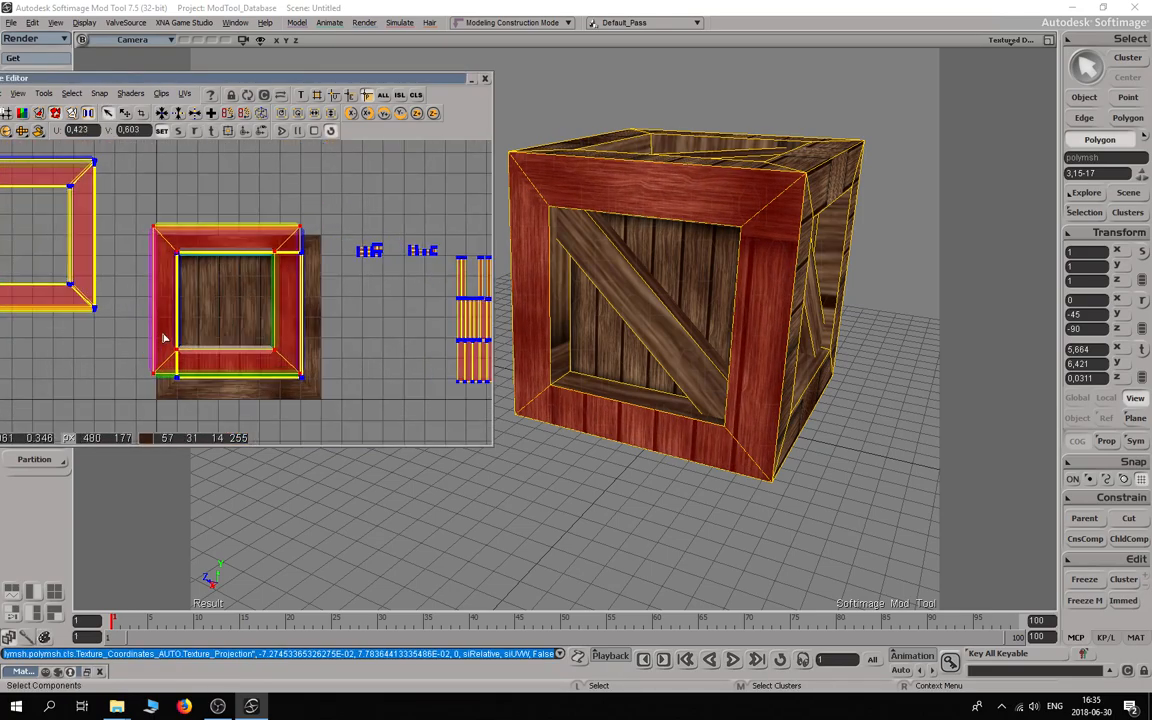
scroll(162, 337, "up", 1)
left_click_drag(327, 372, 326, 371)
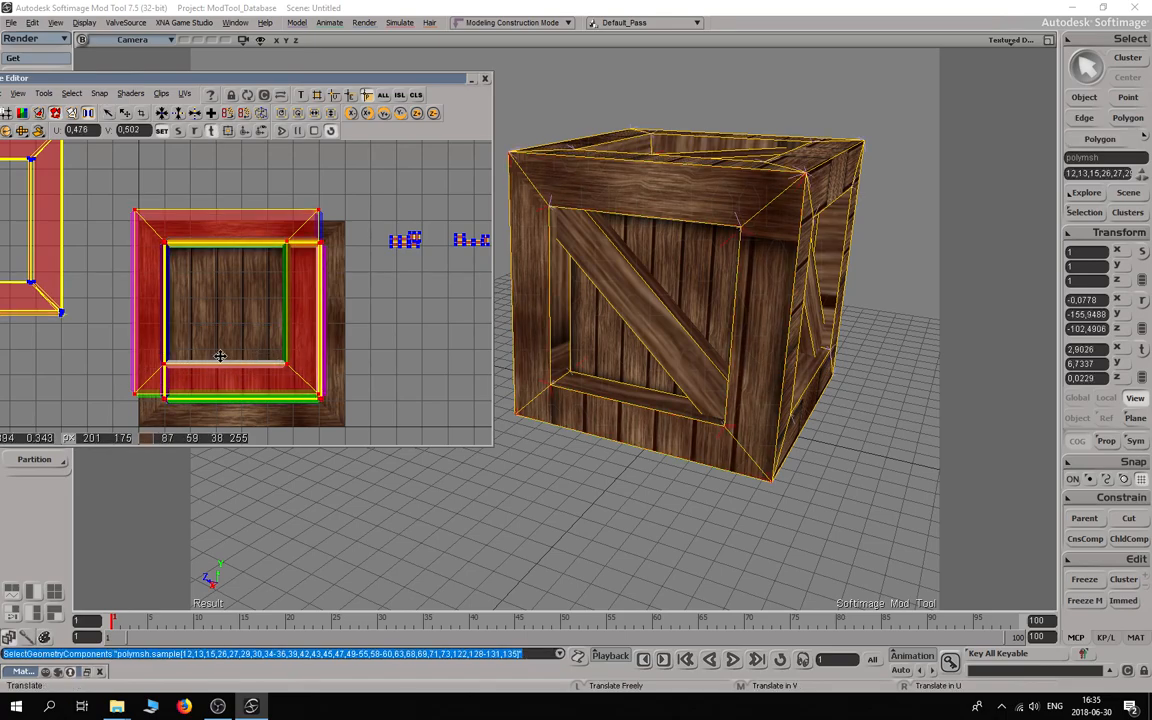
key("ctrl+z")
key("ctrl+z")
key("ctrl+z")
key("ctrl+z")
key("ctrl+z")
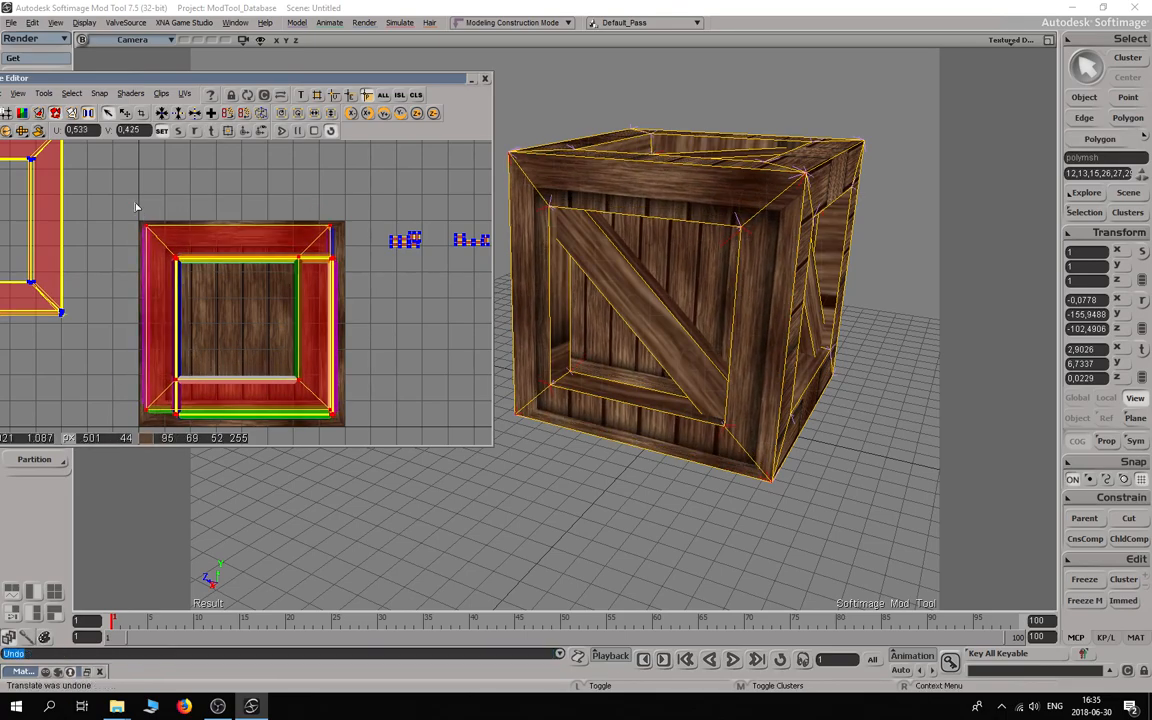
Step: Move the front frame's upper UV points down to the texture's upper boundary and undo the last sideways move
left_click_drag(117, 186, 157, 216)
left_click_drag(334, 234, 335, 236)
key("v")
right_click_drag(308, 245, 332, 246)
key("ctrl+z")
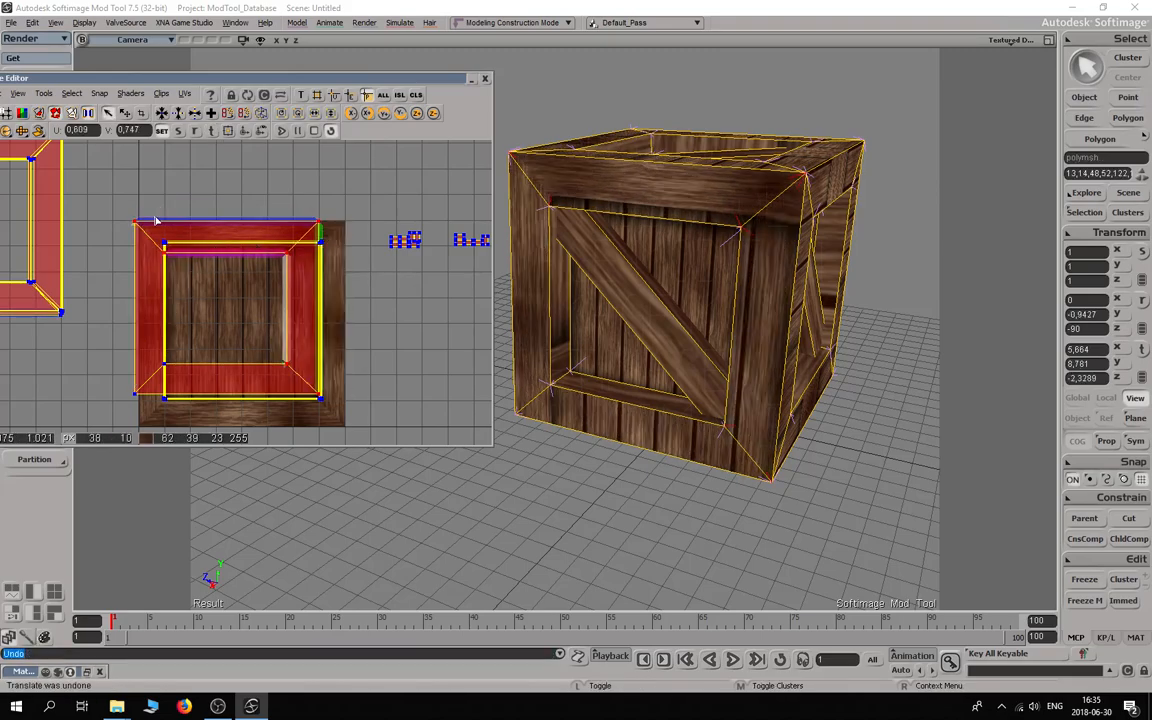
Step: Stretch the front frame UVs out to the texture's right boundary by about 0.12 in U
key("v")
right_click_drag(253, 237, 278, 238)
key("space")
key("f")
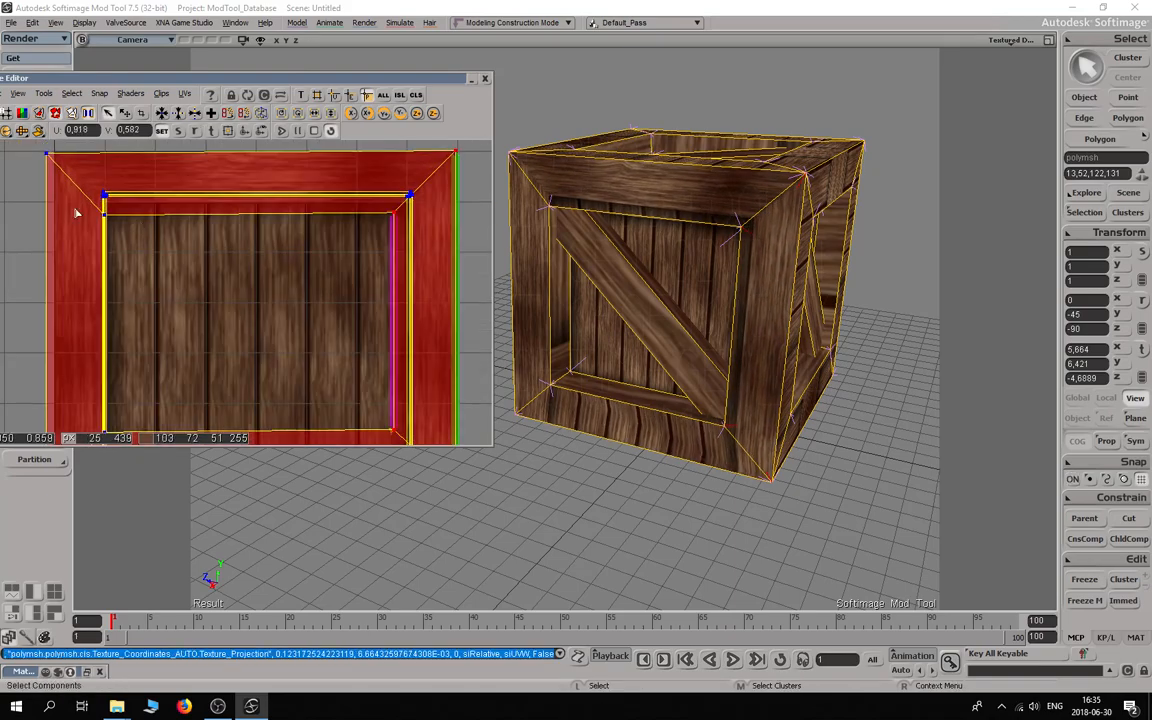
Step: Select the inner upper edge of the crate's front frame and move its UVs up onto the panel's upper UV edge
left_click(108, 219)
key("ctrl+z")
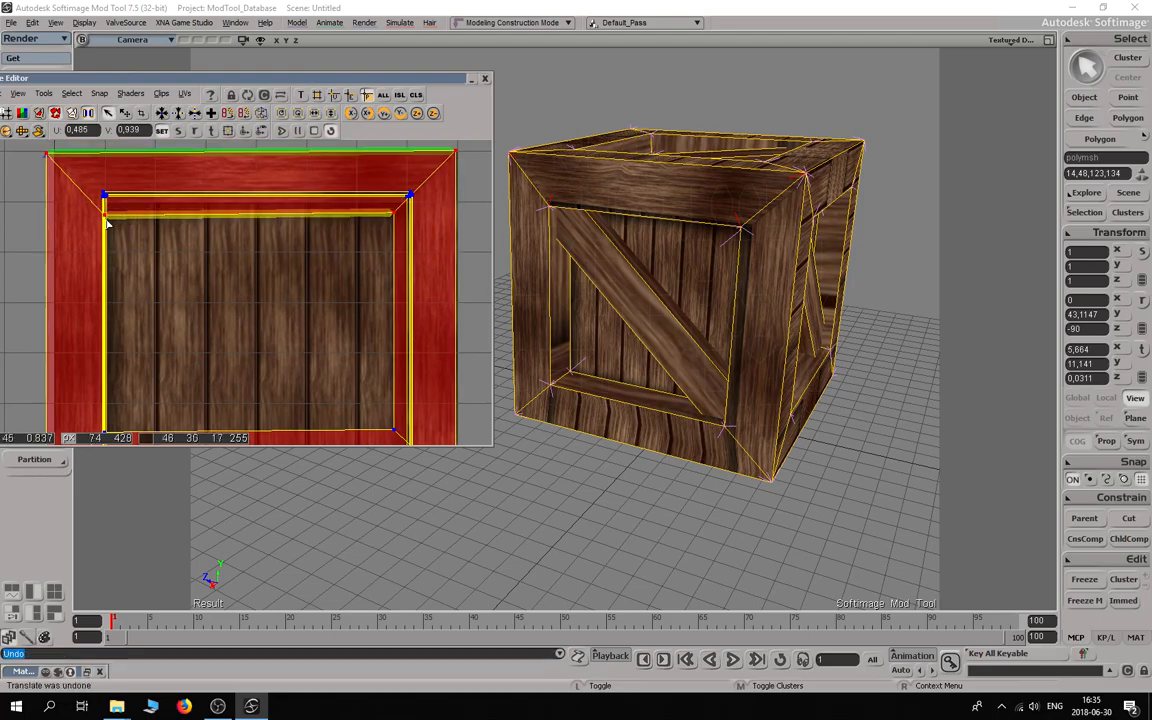
left_click(362, 200)
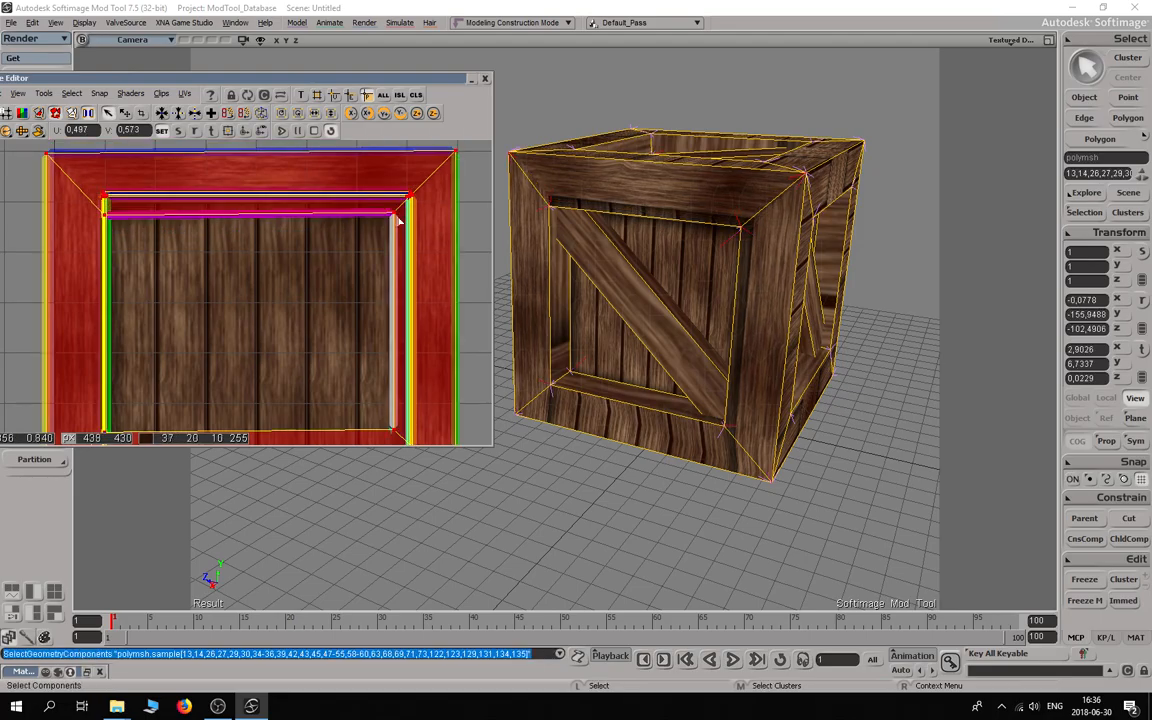
middle_click_drag(617, 249, 631, 245)
key("e")
left_click(620, 226)
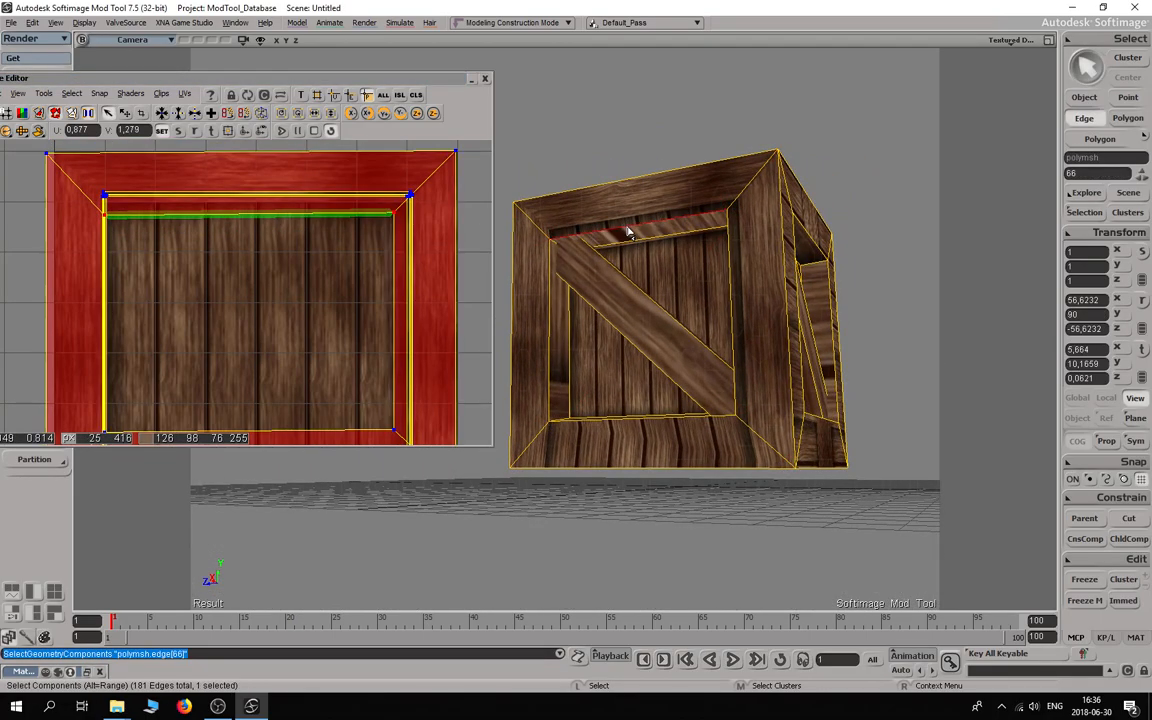
key("v")
left_click_drag(266, 259, 265, 255)
Step: Move the front frame's lower inner UV edge onto the panel's lower edge and its outer edge by about 0.01 in U and -0.17 in V
key("s")
right_click_drag(589, 378, 648, 375)
left_click(641, 361)
scroll(118, 285, "down", 4)
left_click_drag(242, 337, 244, 301)
scroll(244, 301, "up", 2)
left_click(250, 310)
key("v")
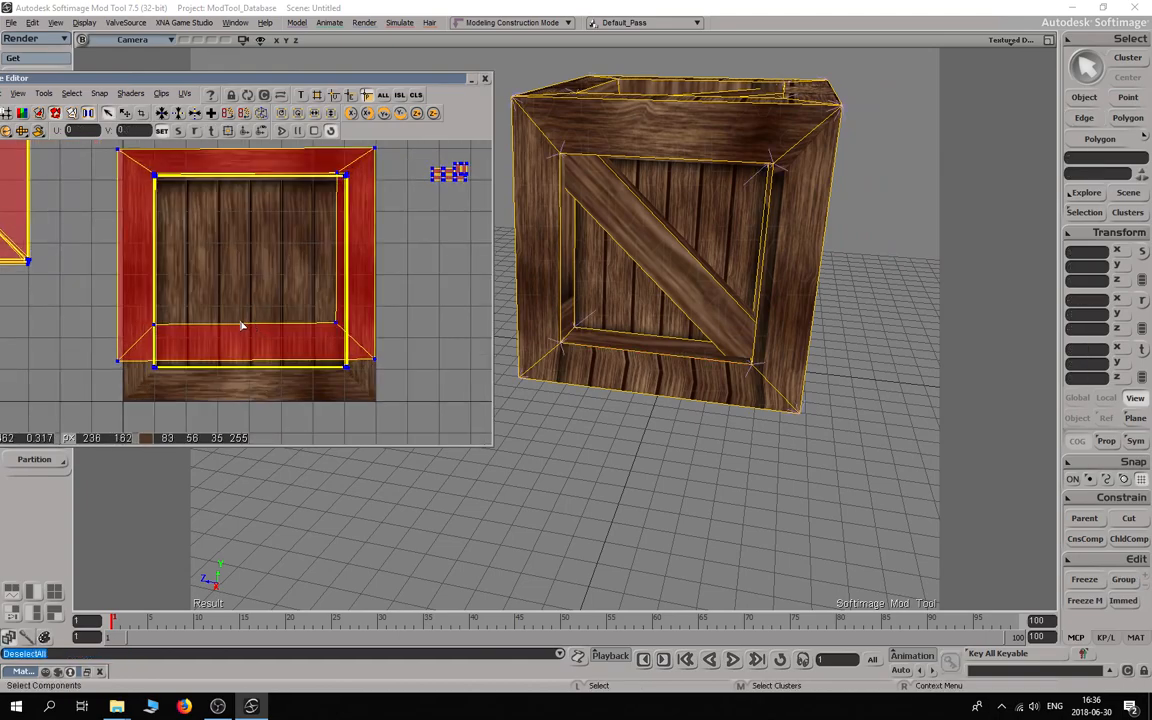
left_click(231, 342)
key("v")
left_click_drag(231, 342, 233, 382)
Step: Select the four frame polygons of an adjacent crate side, move their UVs over the texture and enlarge them to cover its frame
key("s")
right_click_drag(505, 385, 658, 381)
middle_click_drag(658, 381, 652, 372)
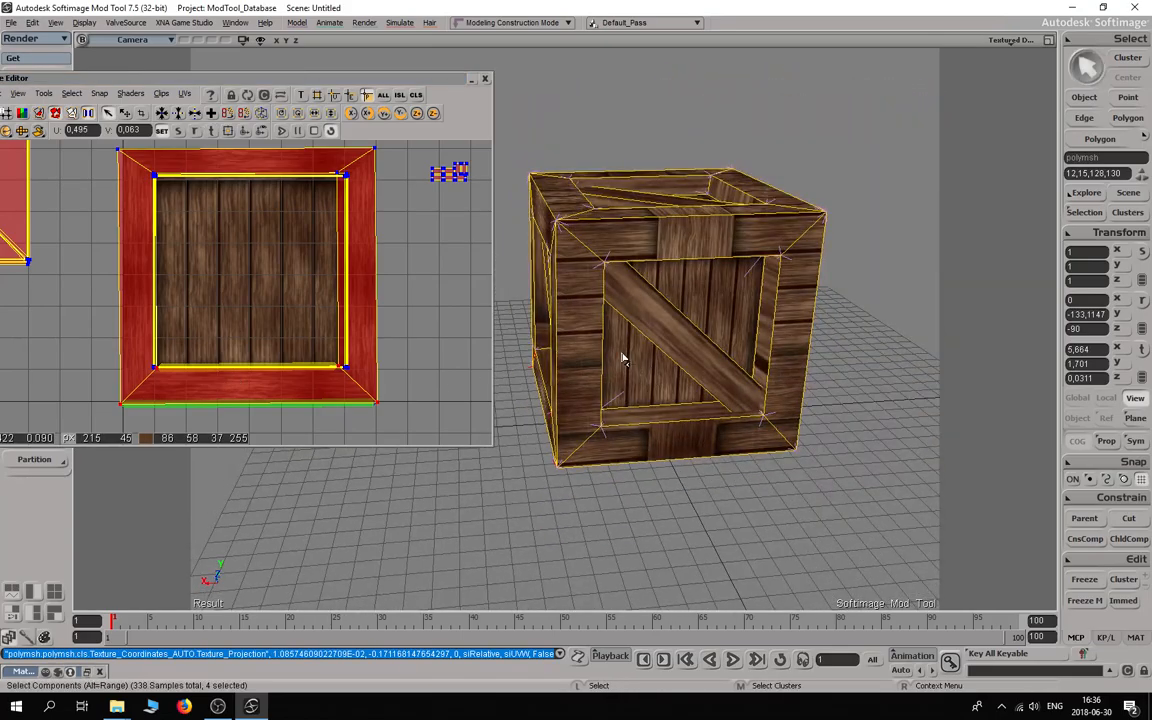
key("u")
left_click(578, 270)
left_click(690, 237, "shift")
left_click(800, 300, "shift")
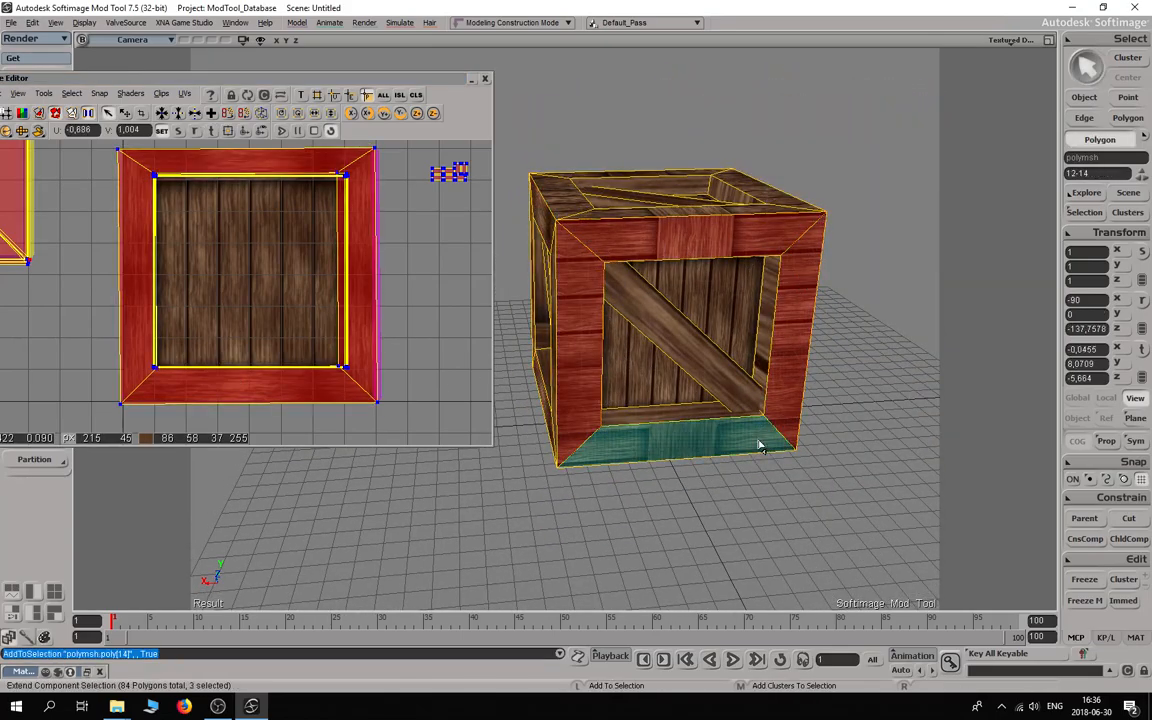
left_click(760, 445, "shift")
scroll(222, 289, "down", 3)
key("v")
left_click_drag(158, 255, 311, 297)
key("x")
key("space")
Step: Select the four frame polygons on the crate's top side, move their UVs onto the texture and scale them to its frame
left_click(666, 522)
key("s")
right_click_drag(666, 522, 700, 489)
left_click(668, 334)
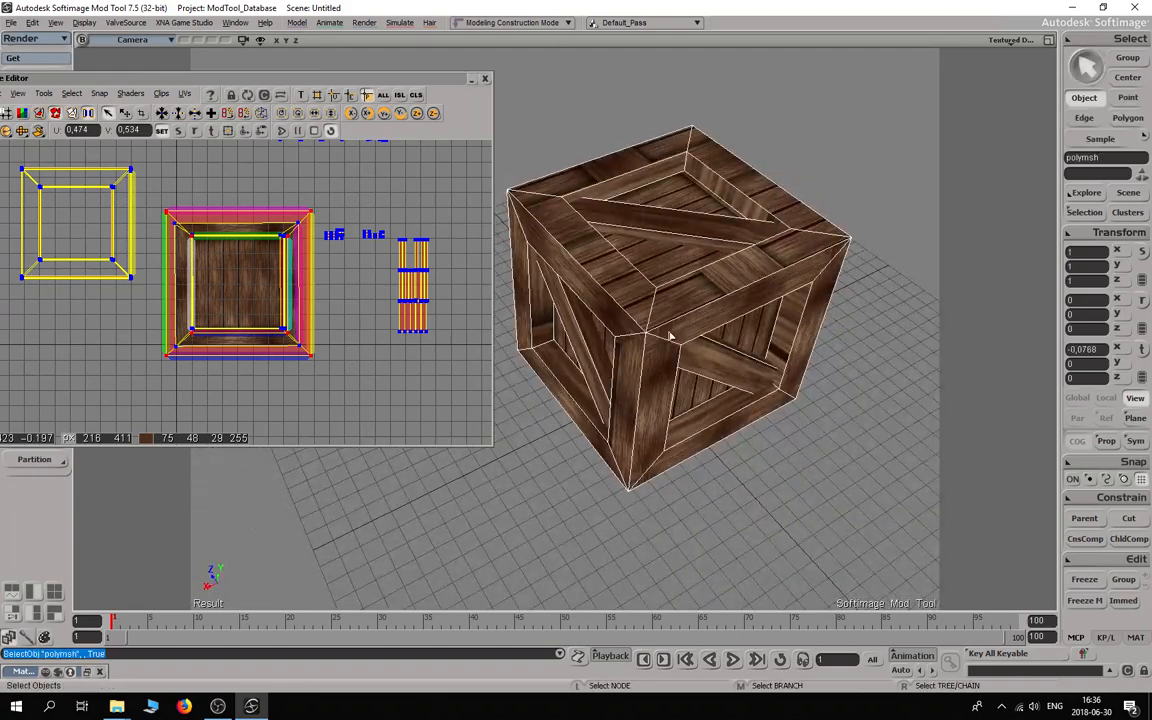
key("u")
left_click(656, 315)
left_click(597, 256, "shift")
left_click(593, 180, "shift")
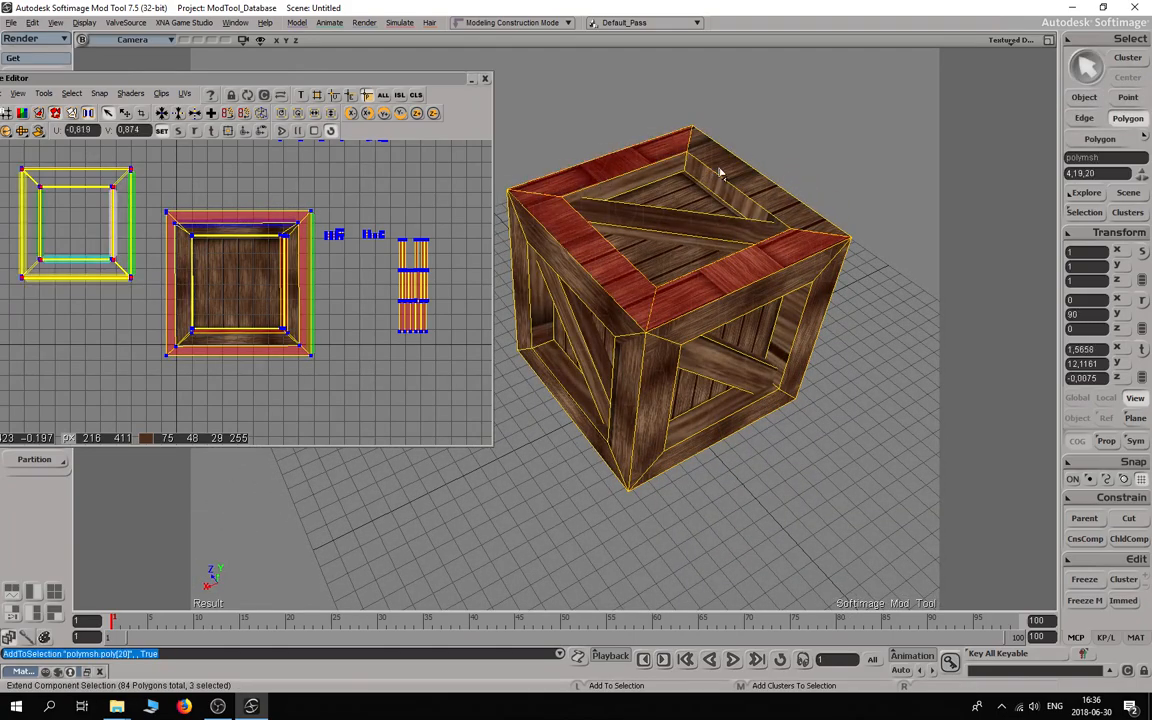
left_click(716, 171, "shift")
left_click_drag(97, 241, 207, 271)
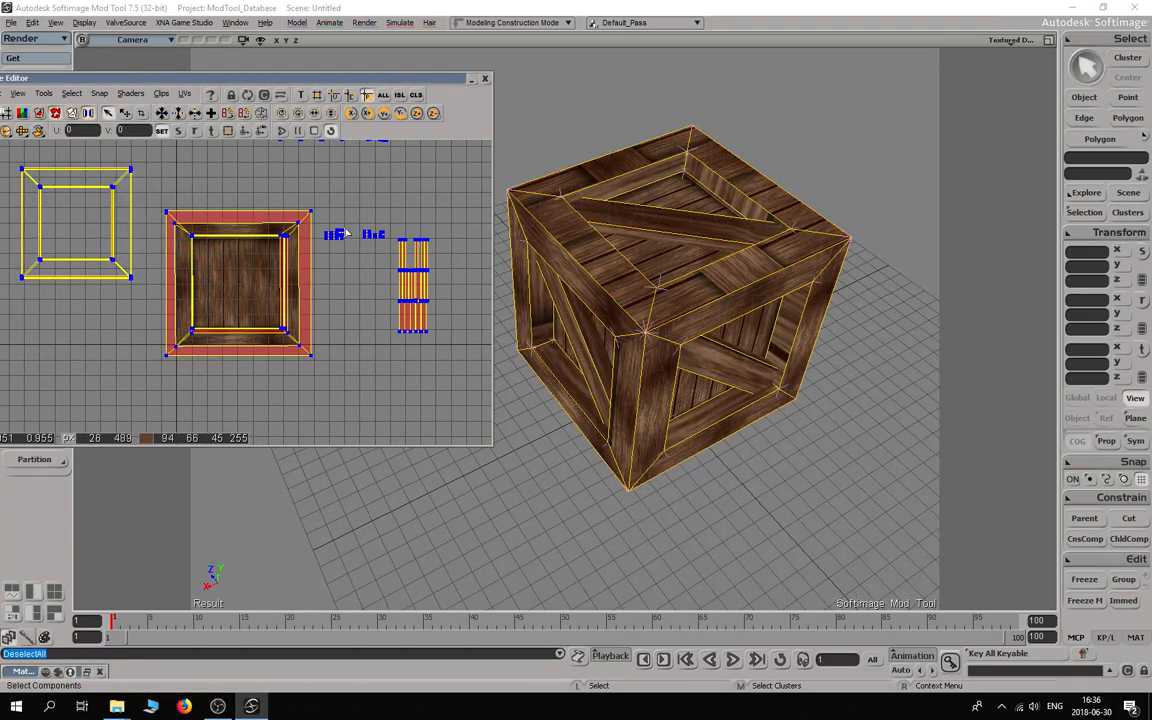
key("ctrl+z")
key("u")
key("v")
left_click_drag(72, 220, 232, 274)
key("x")
left_click_drag(232, 274, 268, 299)
key("v")
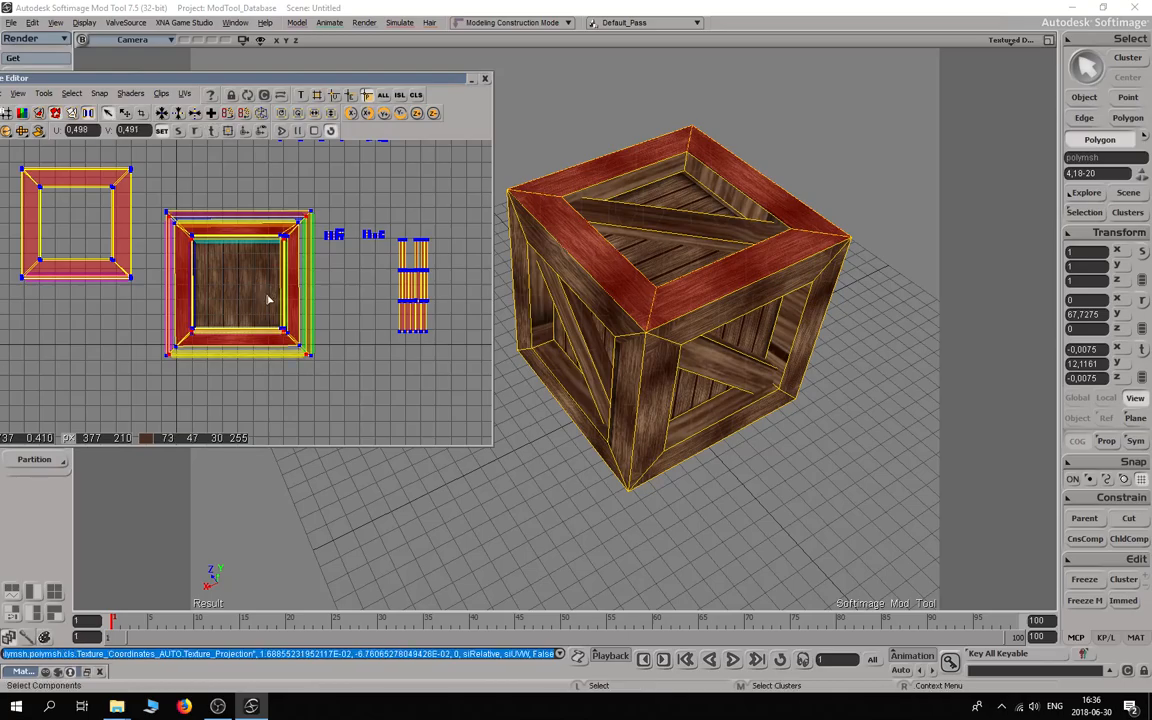
Step: Select the four frame polygons of another crate side and move their UV island over the texture
right_click(672, 337)
left_click(627, 266)
key("s")
right_click_drag(680, 291, 614, 290)
key("u")
left_click(614, 290)
left_click(668, 226, "shift")
left_click(805, 267, "shift")
left_click(751, 437, "shift")
key("v")
left_click_drag(126, 240, 264, 276)
key("x")
key("Escape")
Step: Select the remaining frame UV islands, move them over the texture and scale them by about 1.29
left_click_drag(15, 160, 263, 299)
key("v")
key("x")
key("v")
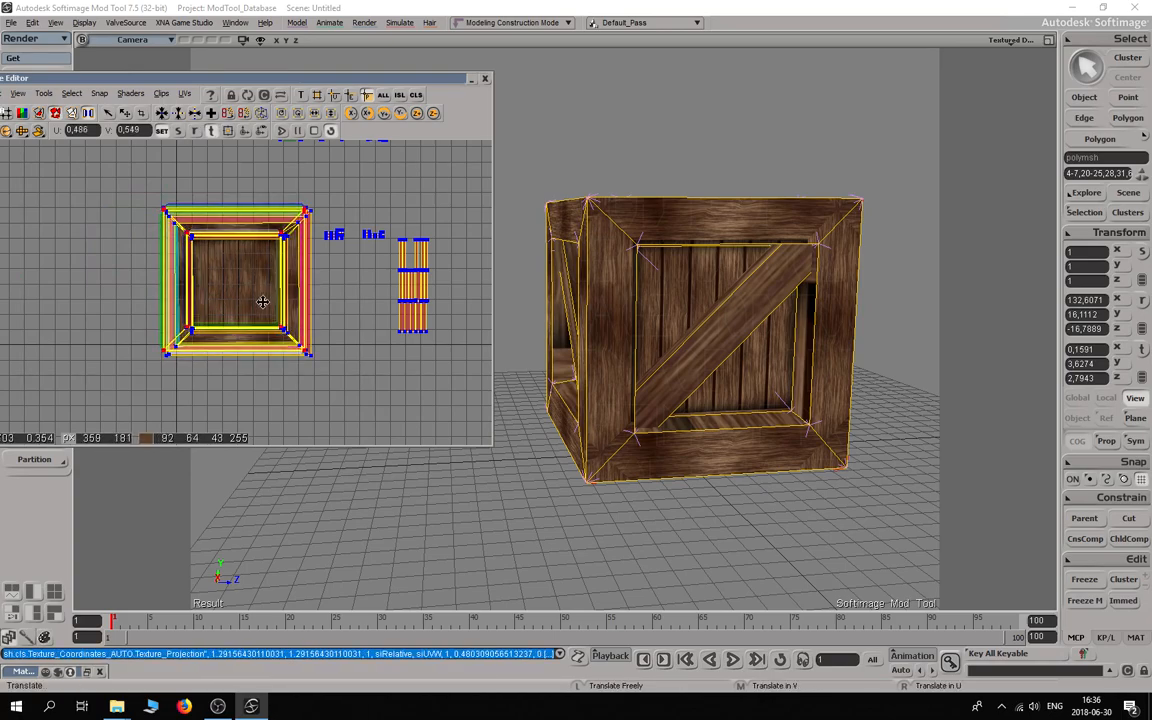
Step: Inspect the wood texture on the crate's sides and underside from several angles
key("Escape")
right_click(663, 376)
left_click(576, 426)
right_click(563, 389)
left_click(535, 497)
key("space")
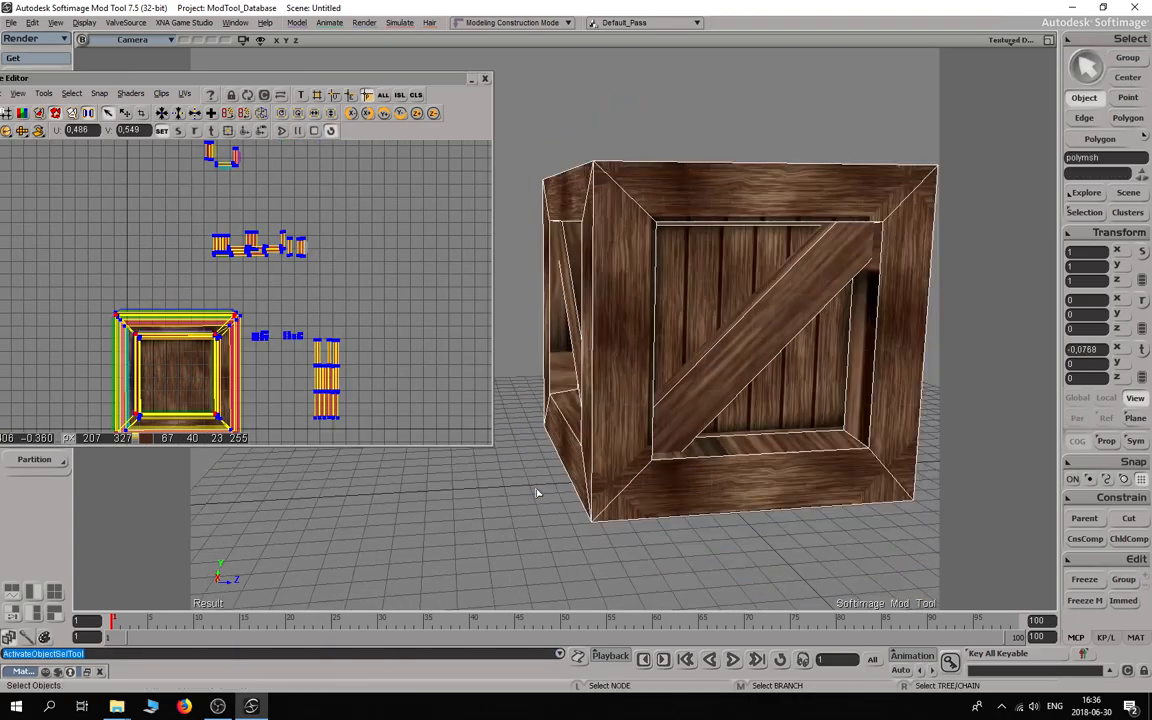
key("s")
middle_click_drag(537, 492, 550, 481)
right_click_drag(550, 481, 560, 524)
middle_click_drag(560, 524, 594, 478)
right_click_drag(594, 478, 636, 365)
key("s")
key("ctrl+shift+a")
scroll(366, 267, "down", 2)
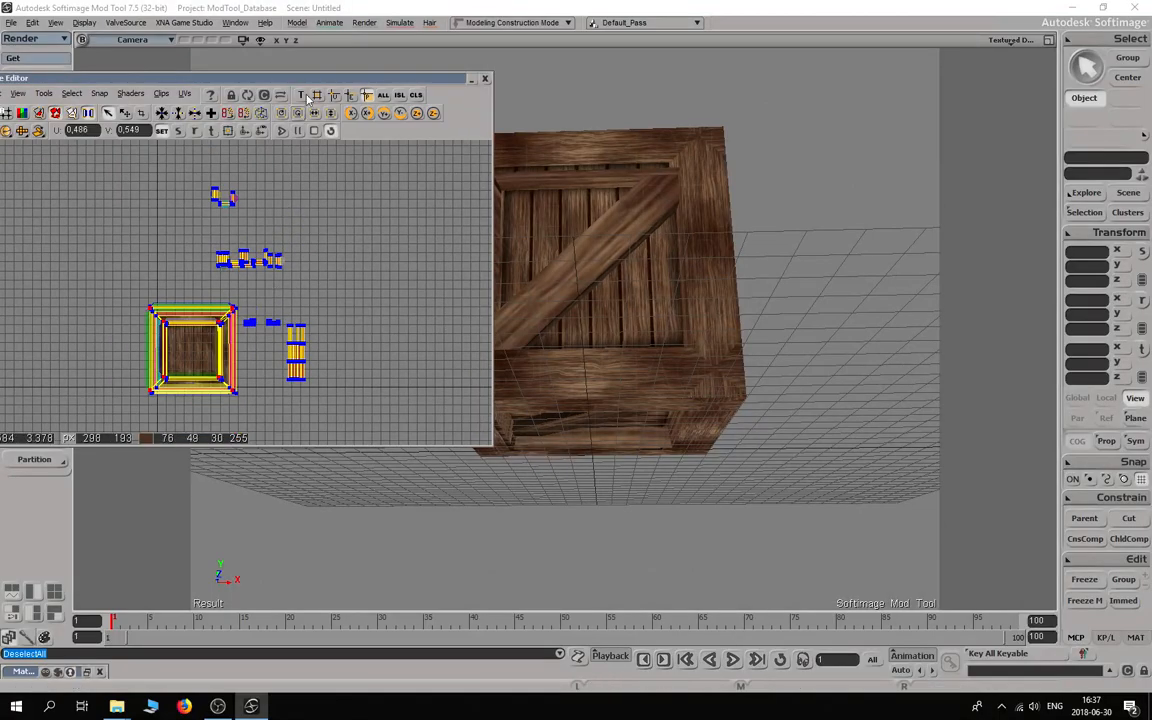
Step: Close the texture editor and select the crate object
left_click(485, 78)
right_click_drag(439, 69, 561, 346)
left_click(494, 214)
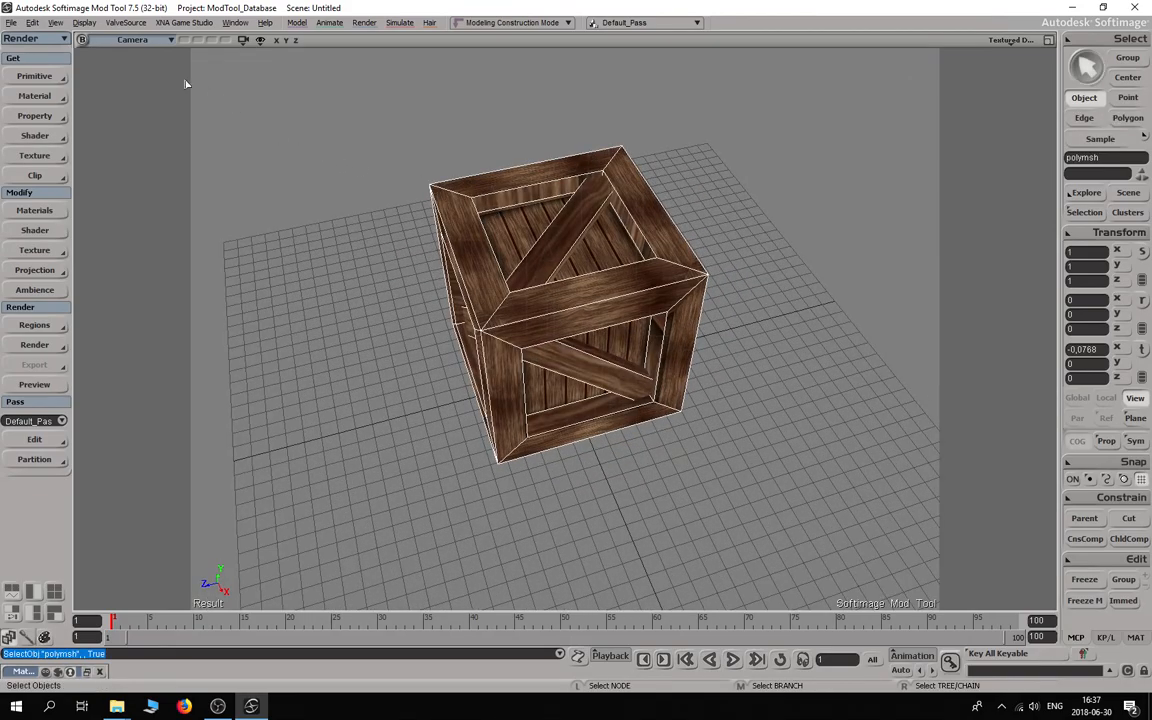
Step: Save the scene as Box1 in the ModTool_Database\Scenes\TEST folder, replacing the existing Box1.exp file
left_click(10, 22)
left_click(61, 86)
scroll(603, 421, "down", 1)
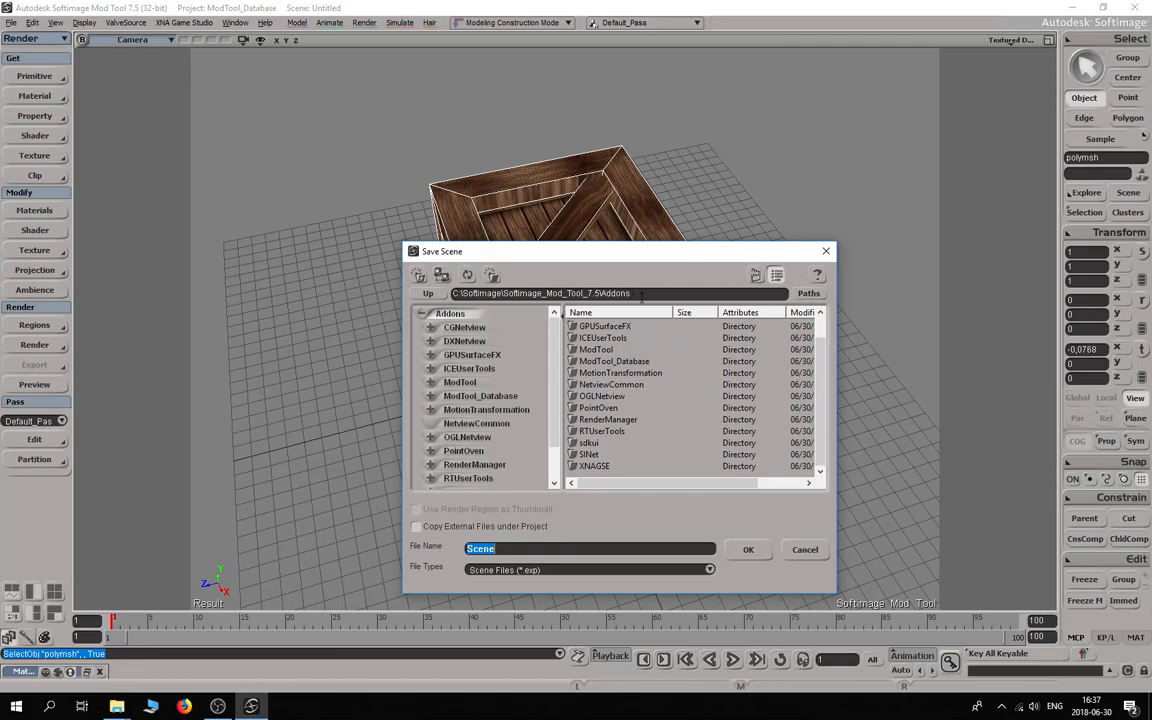
double_click(618, 363)
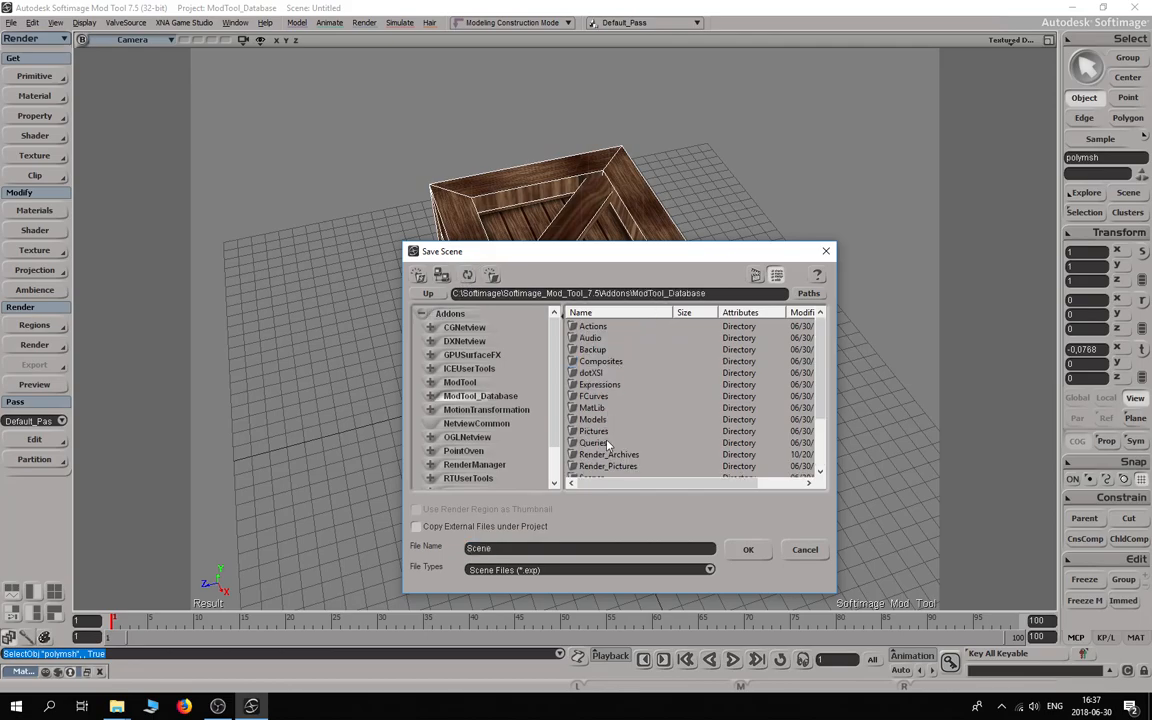
scroll(607, 444, "down", 3)
double_click(597, 414)
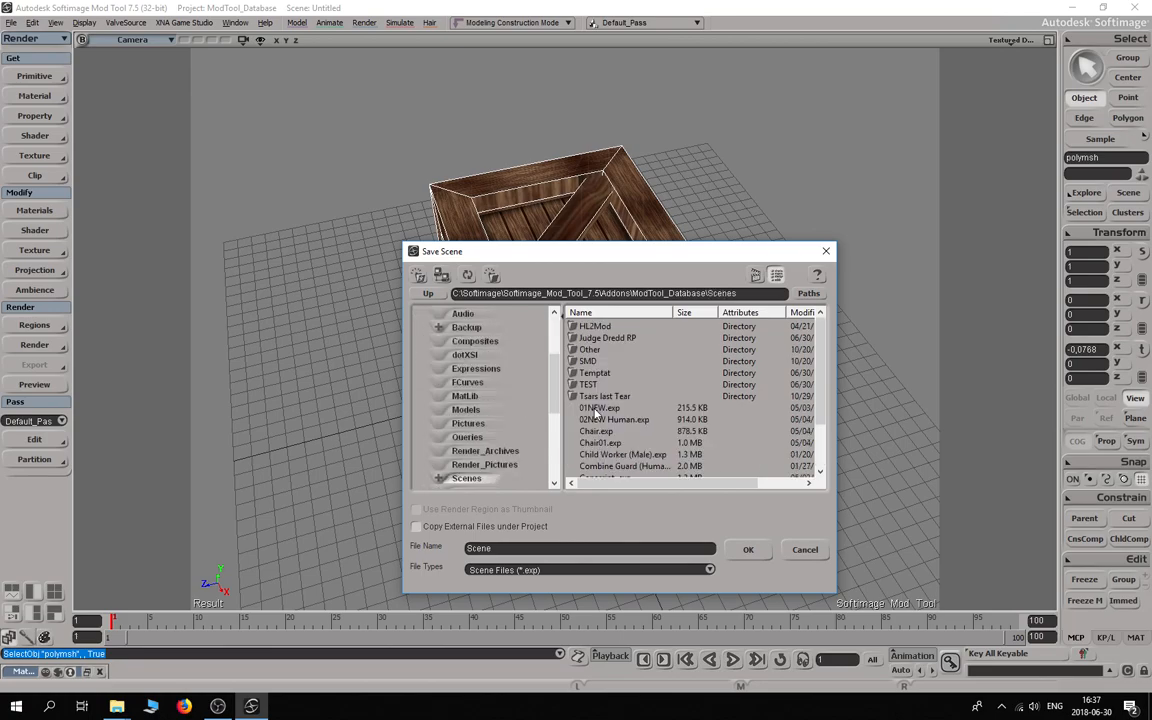
double_click(592, 385)
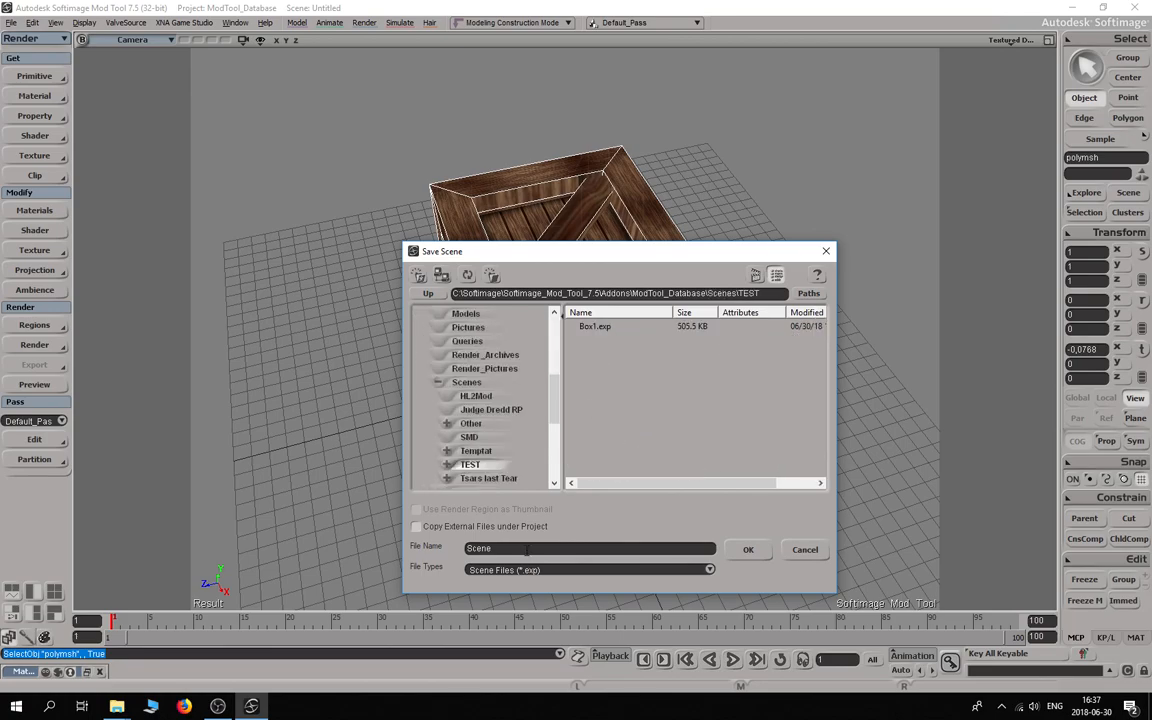
type("Box1")
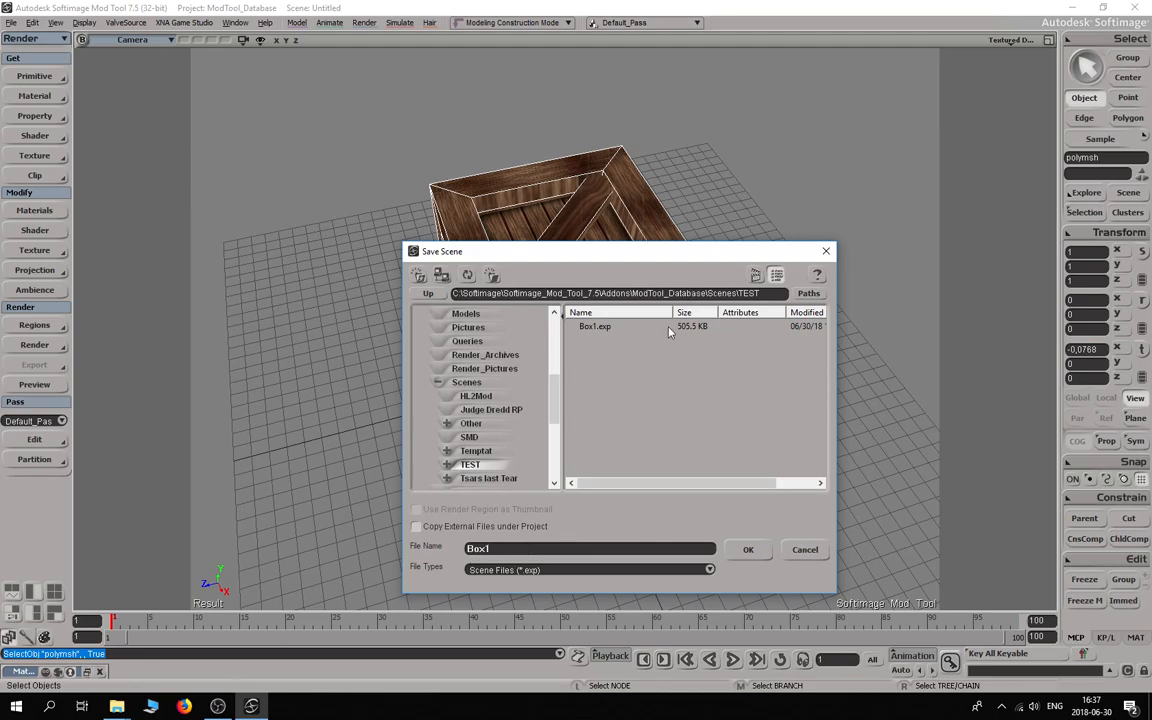
left_click(746, 549)
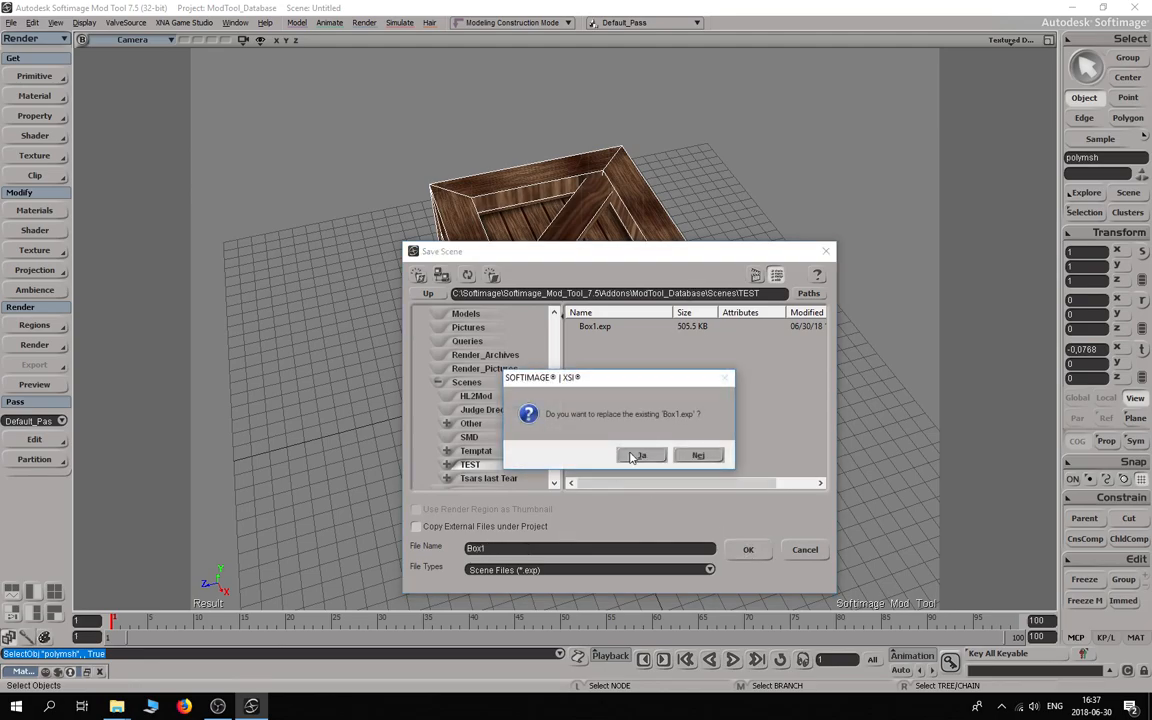
left_click(640, 455)
key("s")
scroll(630, 458, "down", 3)
scroll(630, 458, "up", 5)
right_click_drag(612, 452, 537, 404)
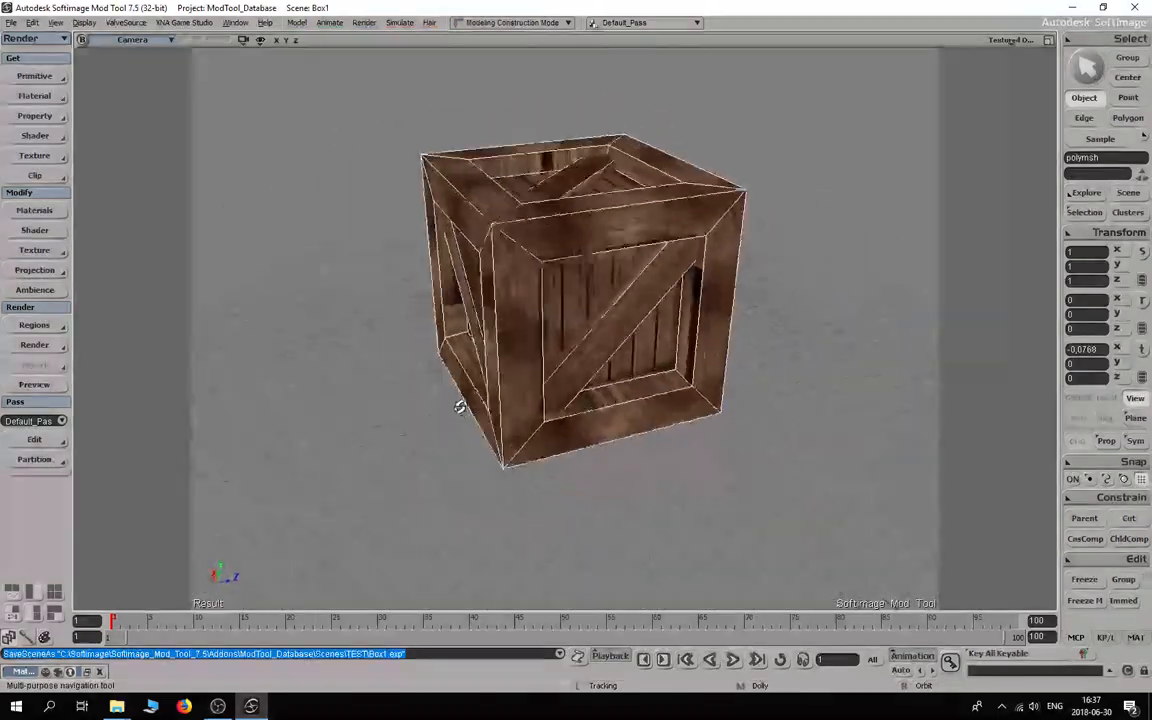
scroll(537, 404, "down", 3)
left_click_drag(376, 226, 376, 273)
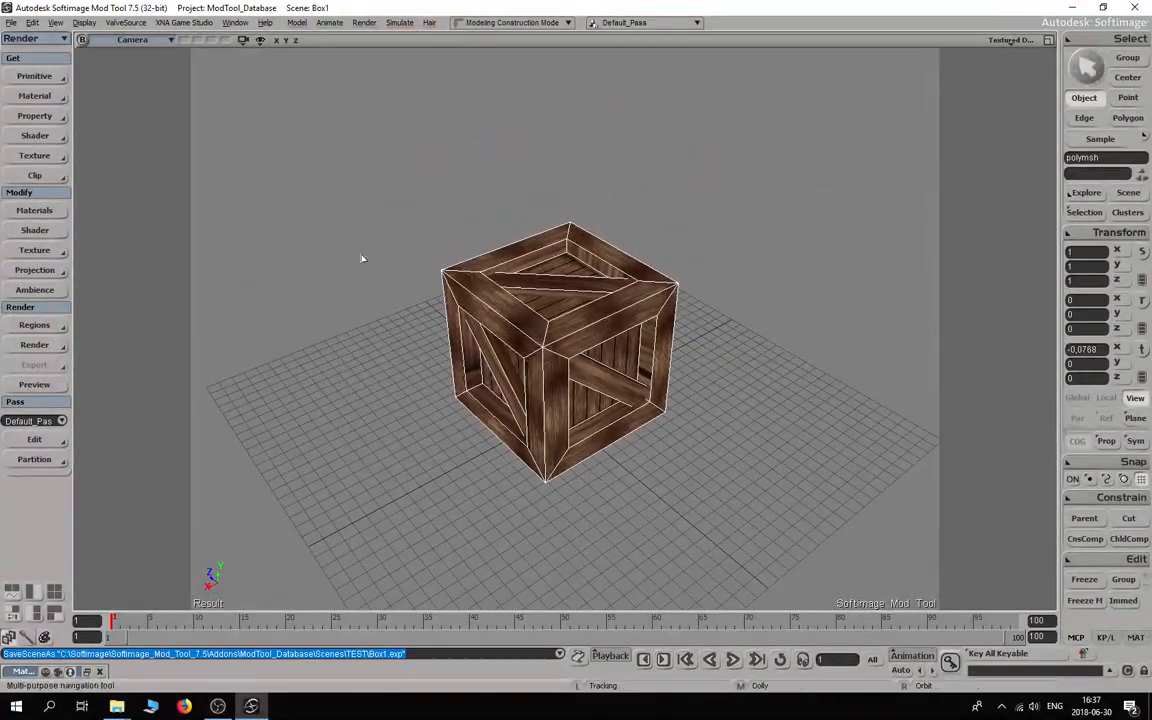
Step: Start a Valve SMD export of the crate and set its output file to Box1 in the Scenes\TEST folder
left_click(118, 22)
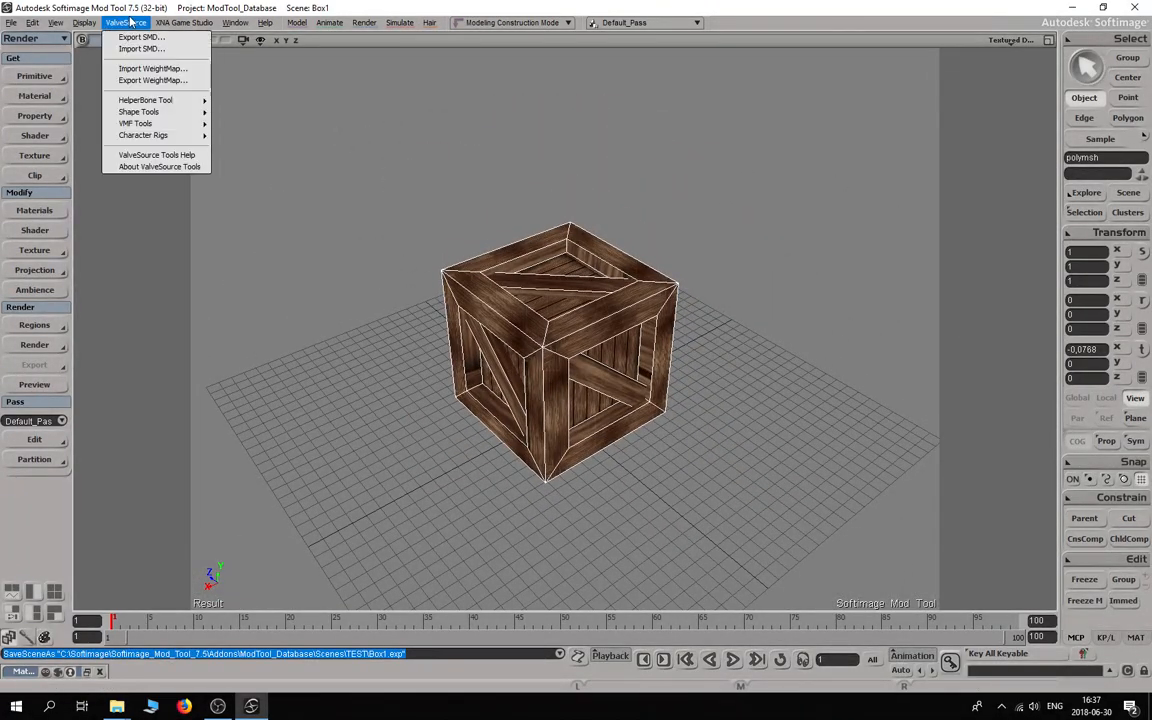
left_click(130, 33)
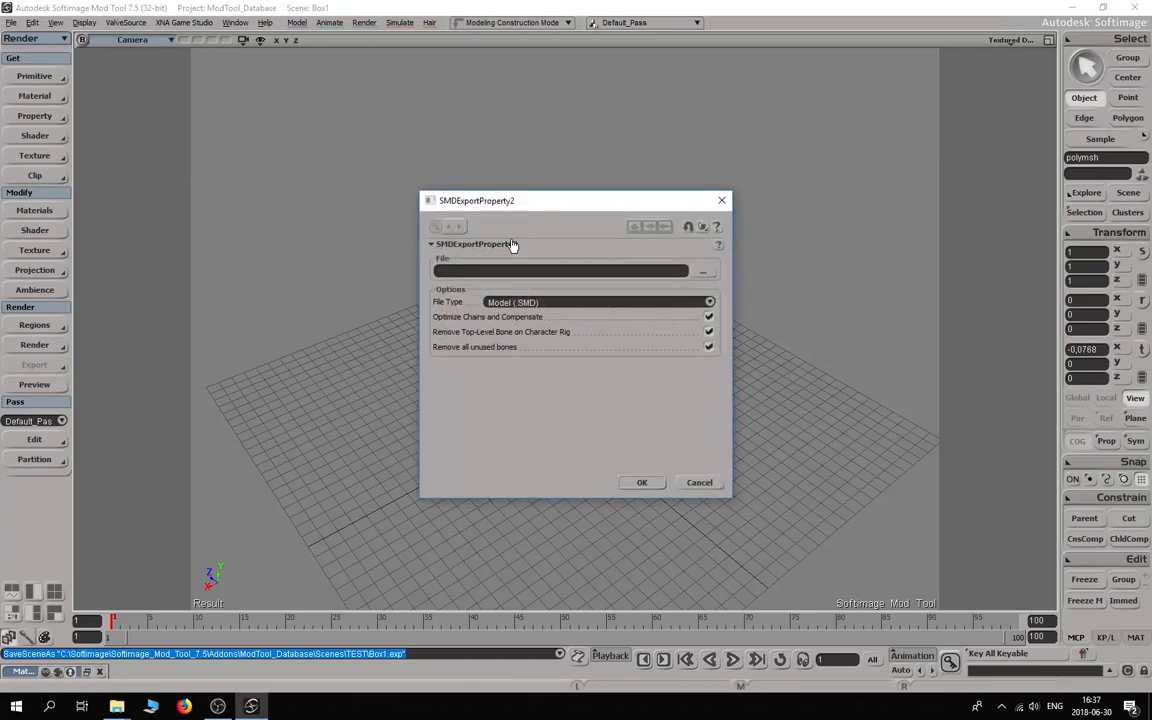
left_click(706, 271)
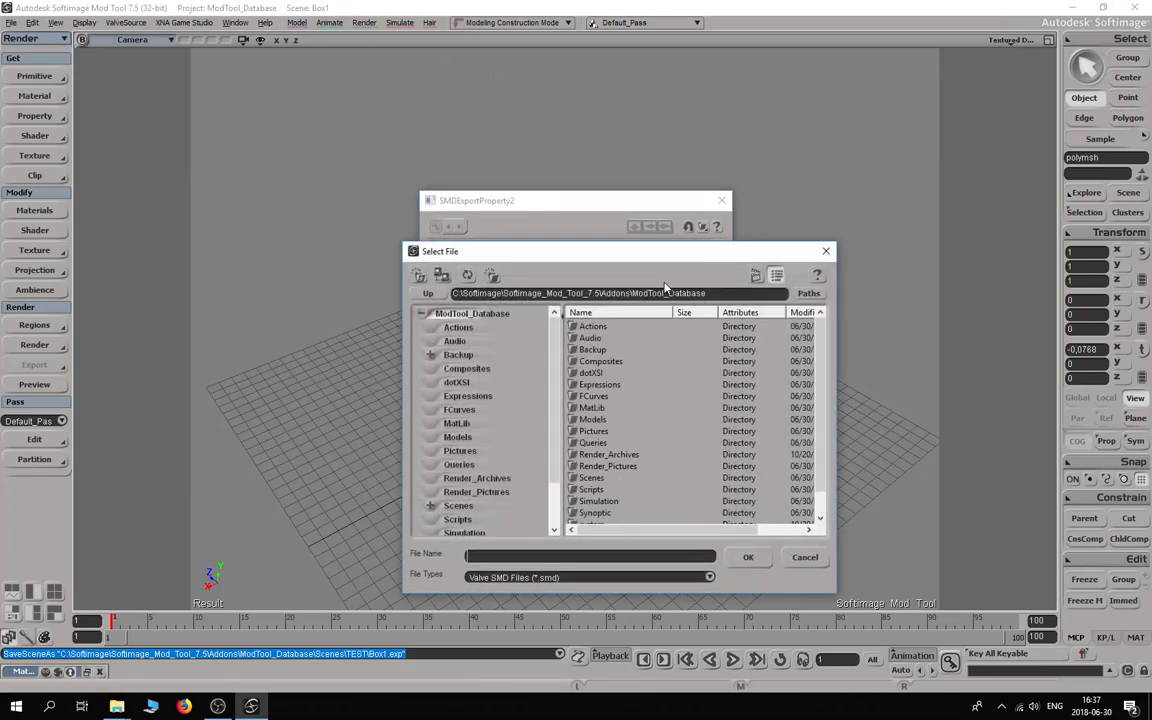
double_click(600, 478)
double_click(601, 385)
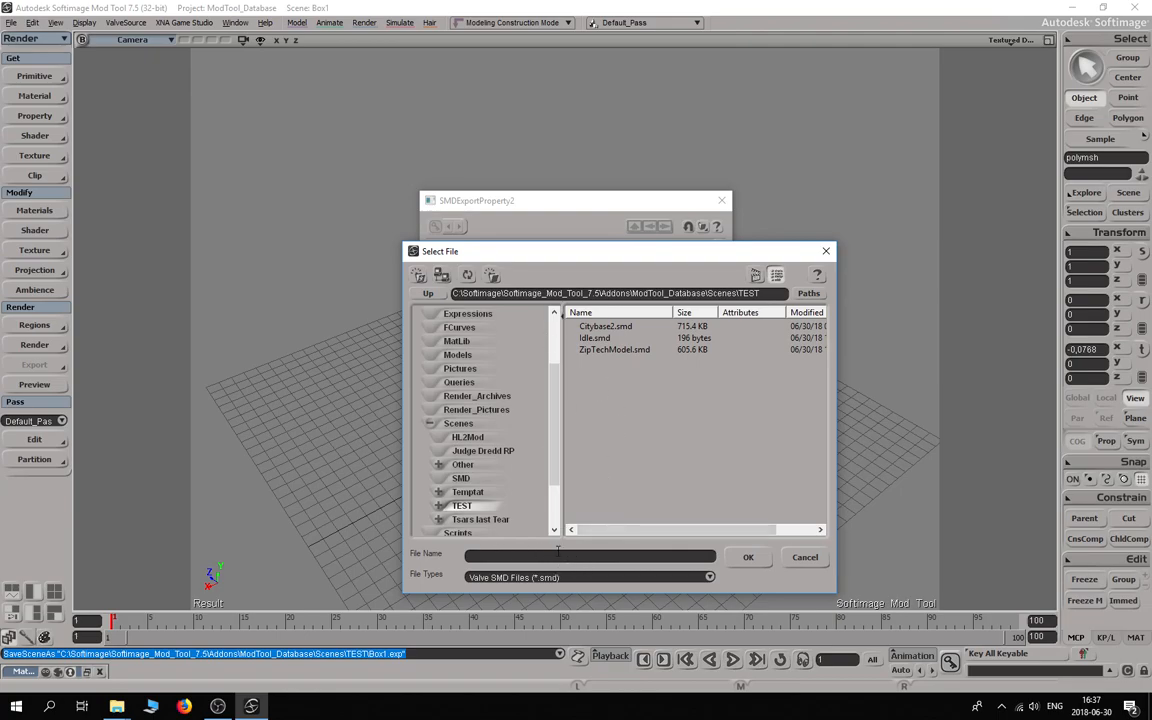
type("Box1")
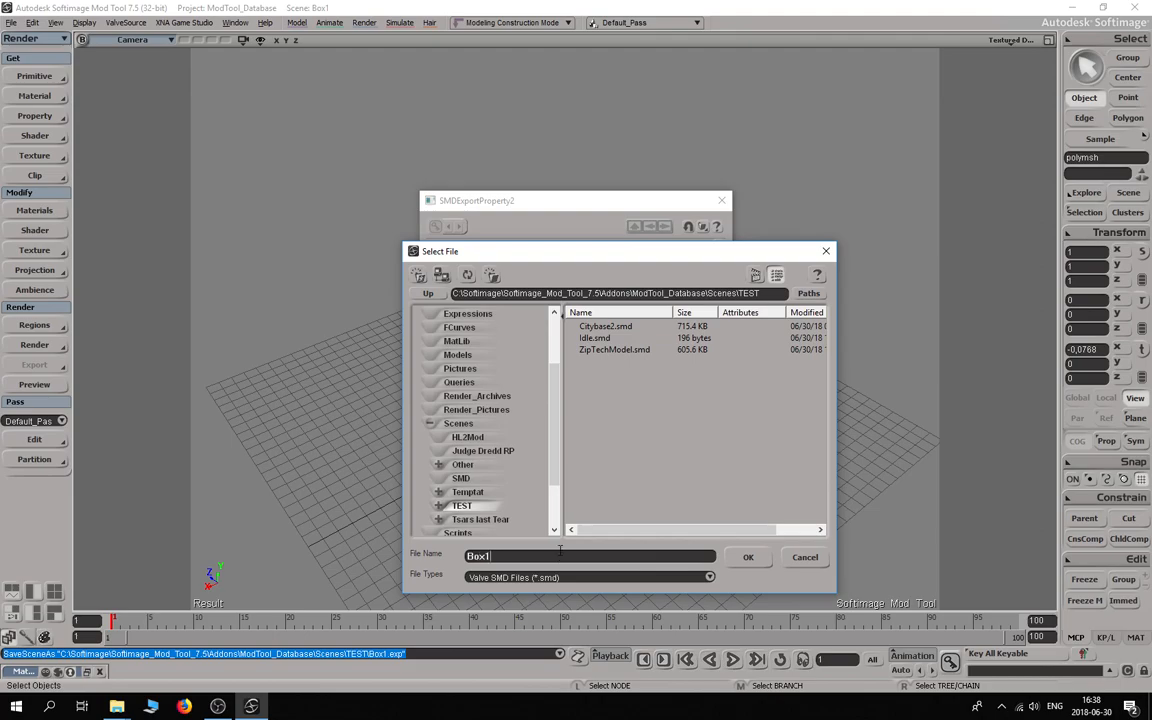
left_click(750, 558)
Step: Choose Model (.SMD) as the export file type and run the export
left_click(711, 301)
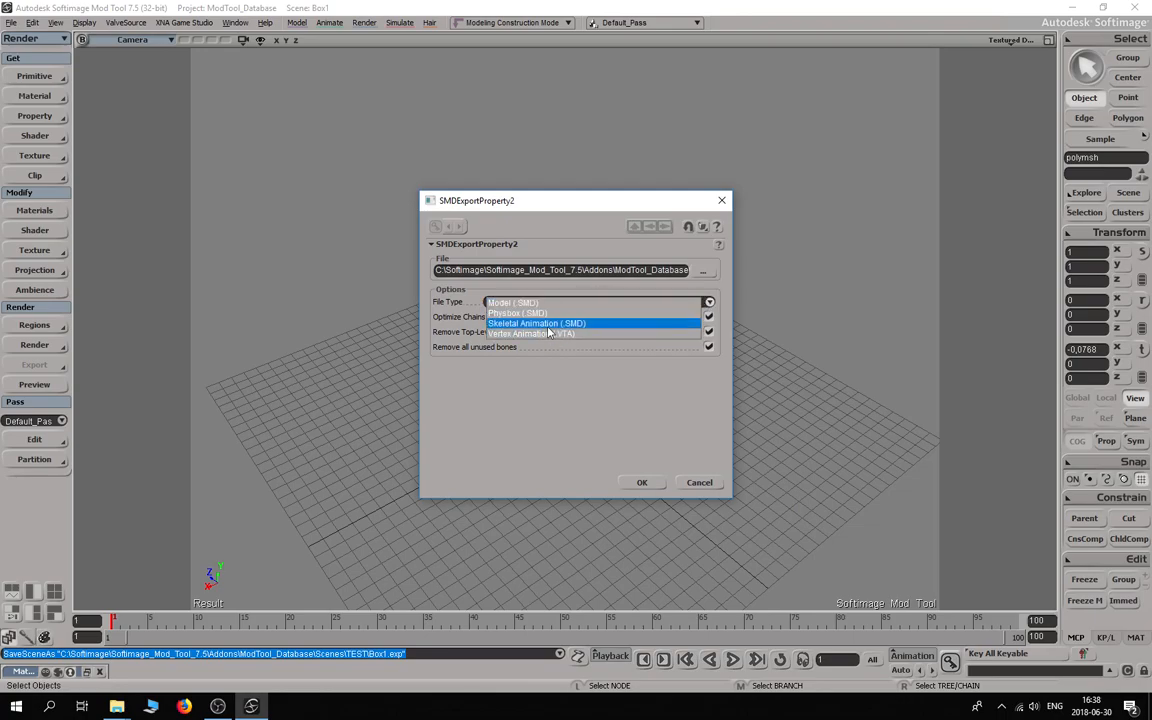
left_click(517, 306)
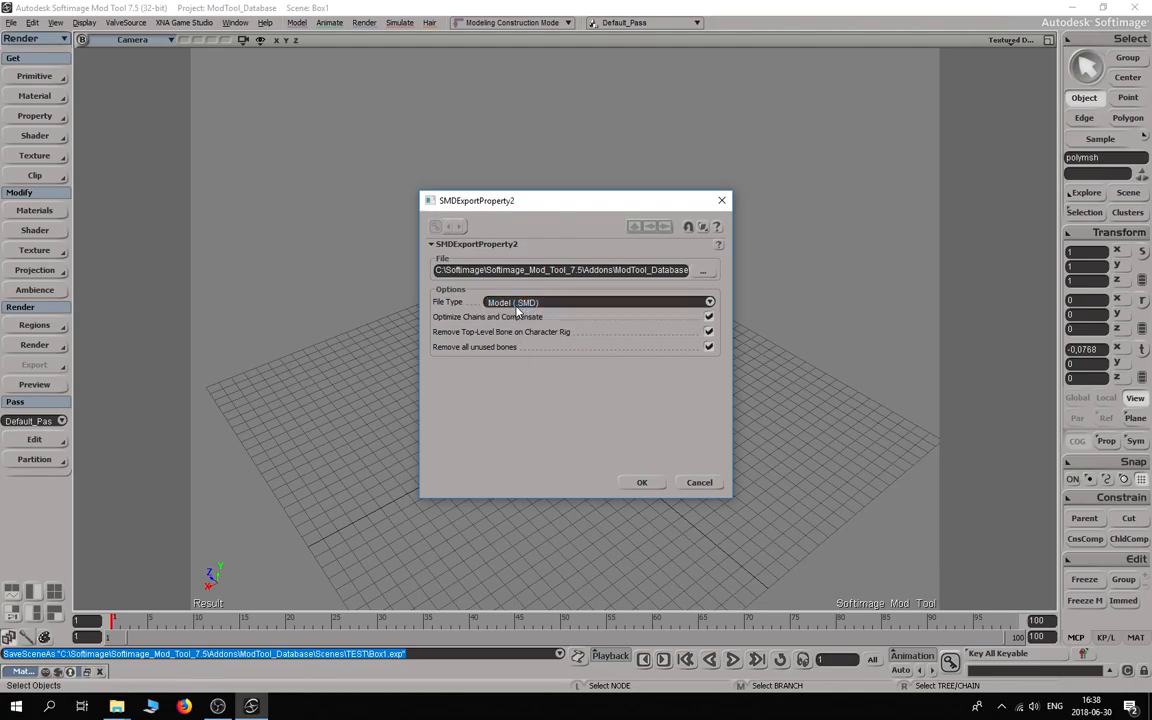
left_click(640, 484)
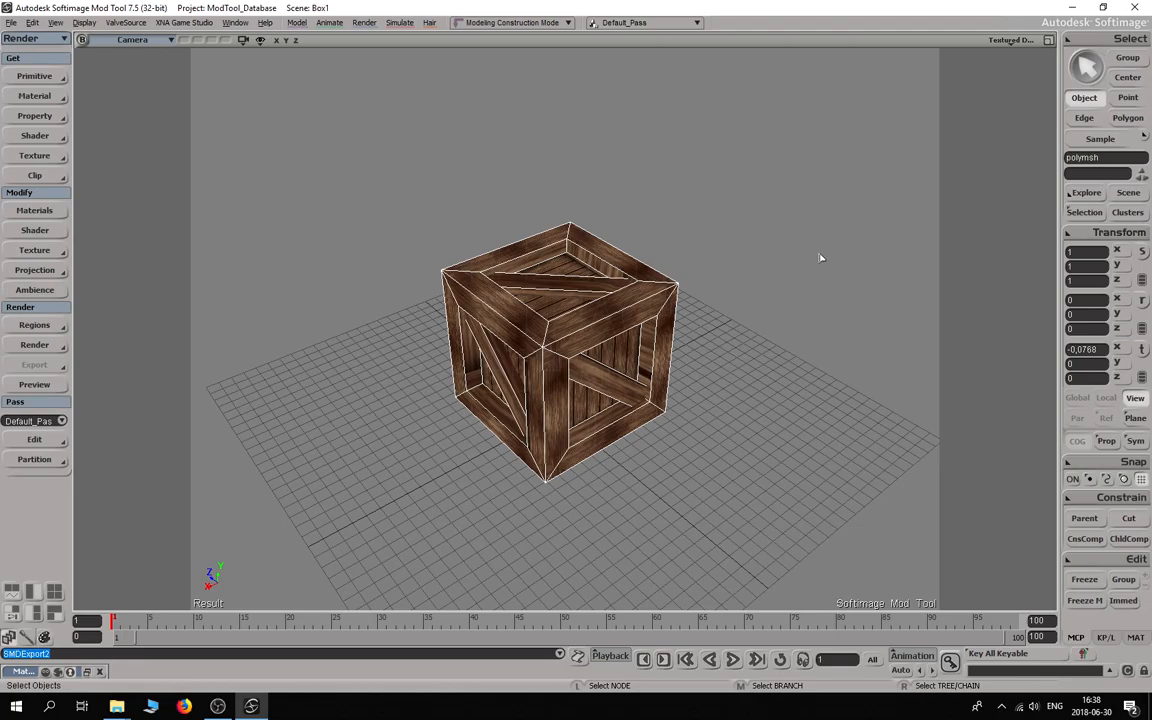
Step: Switch to File Explorer, move the TEST folder window clear of the desktop icons and minimise the GarrysMod folder window
key("s")
right_click_drag(769, 244, 613, 247)
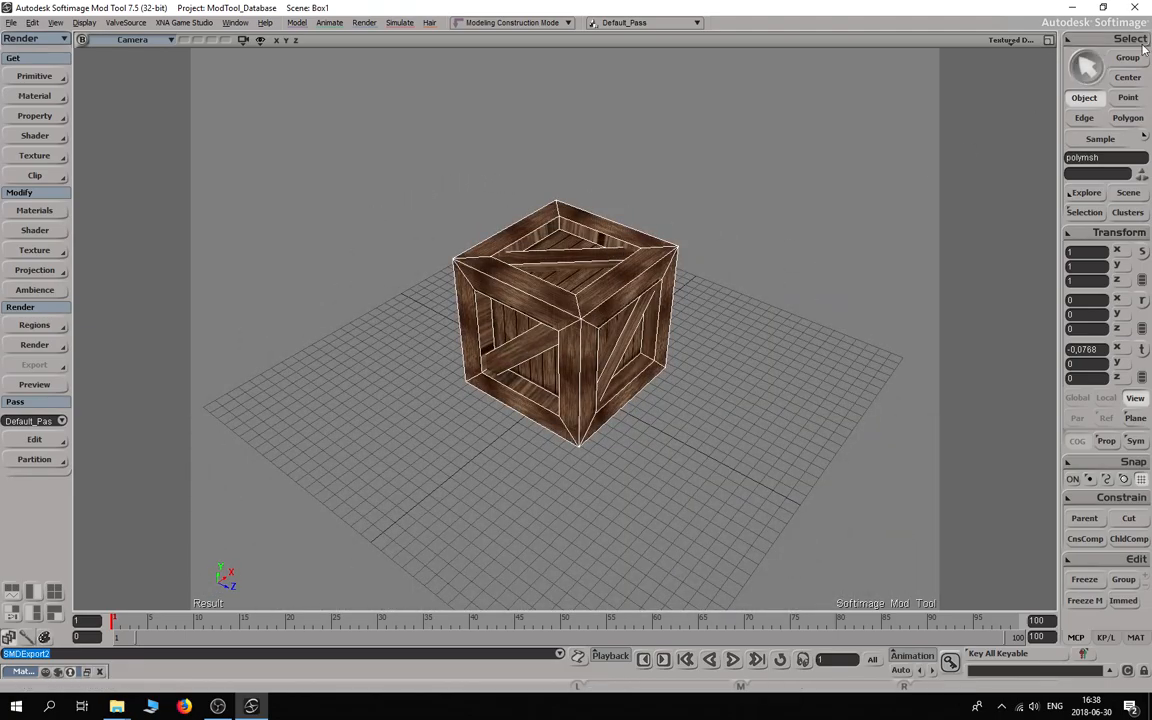
left_click(1075, 9)
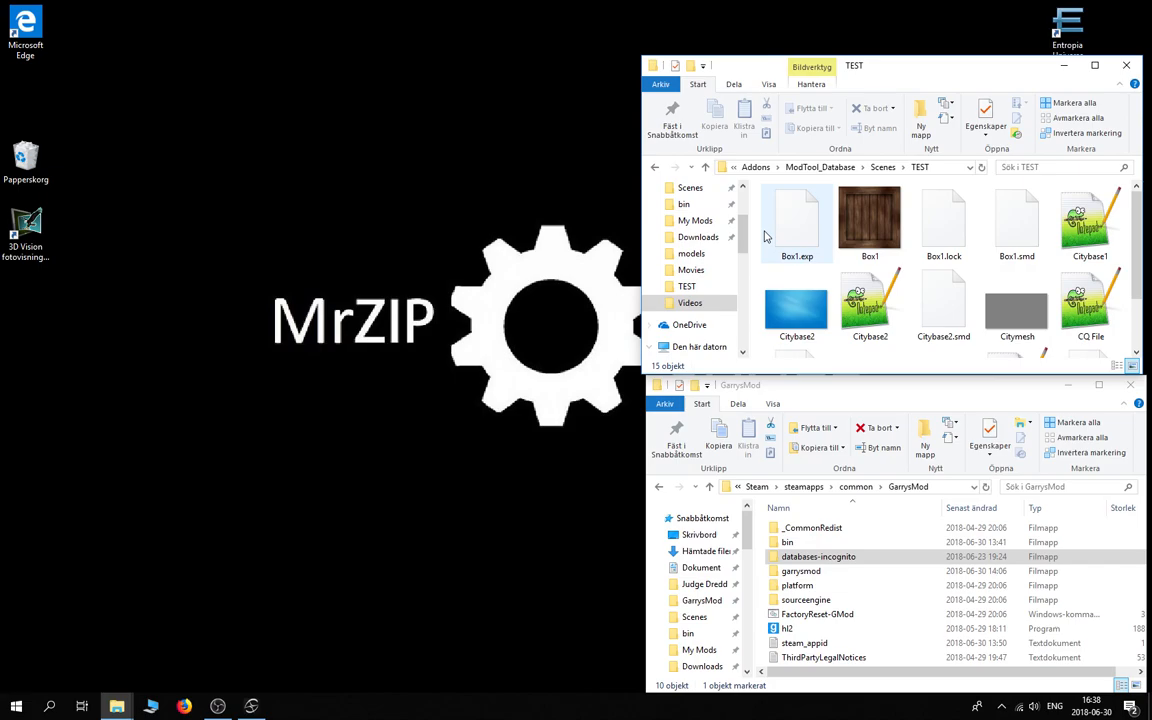
left_click_drag(912, 72, 807, 68)
left_click(1069, 387)
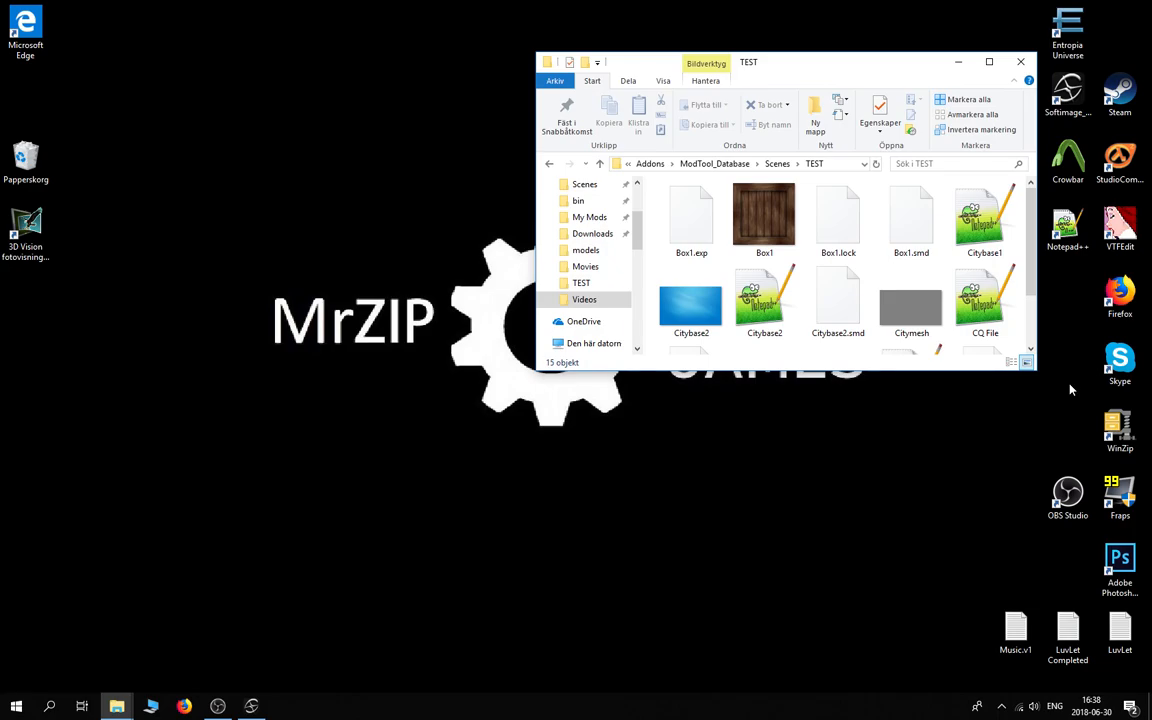
Step: Examine the CQ File, the Citybase2 files and the Box1 texture in the TEST folder
left_click(993, 316)
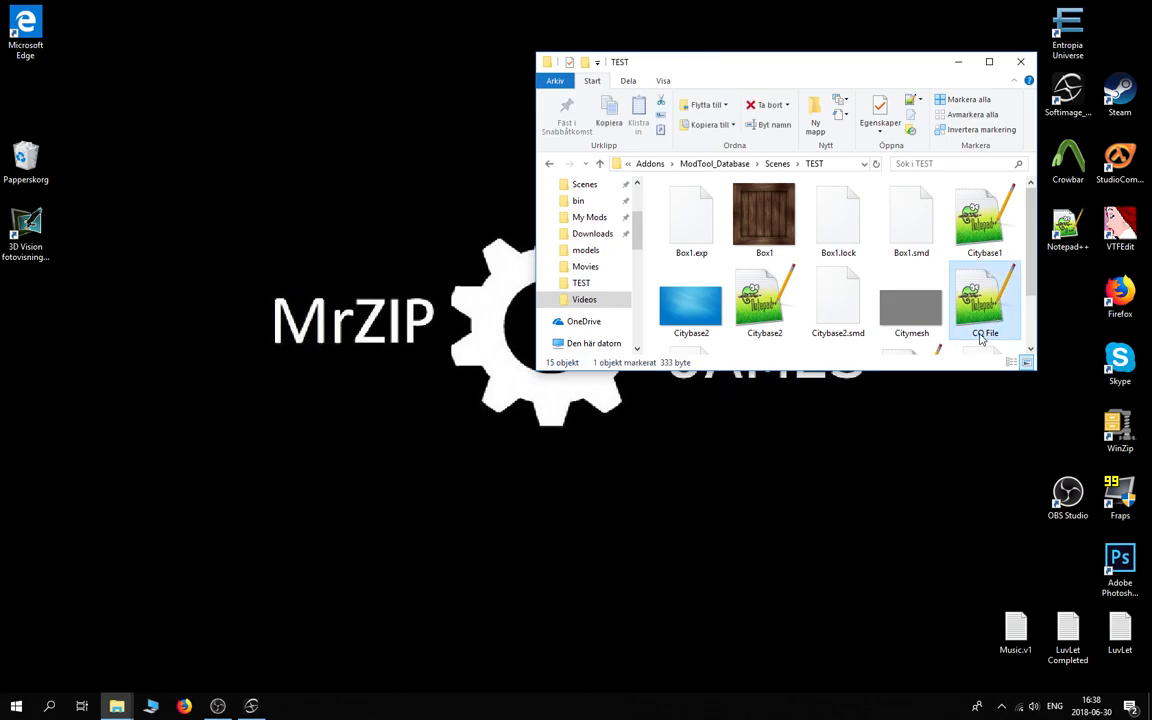
left_click(764, 300)
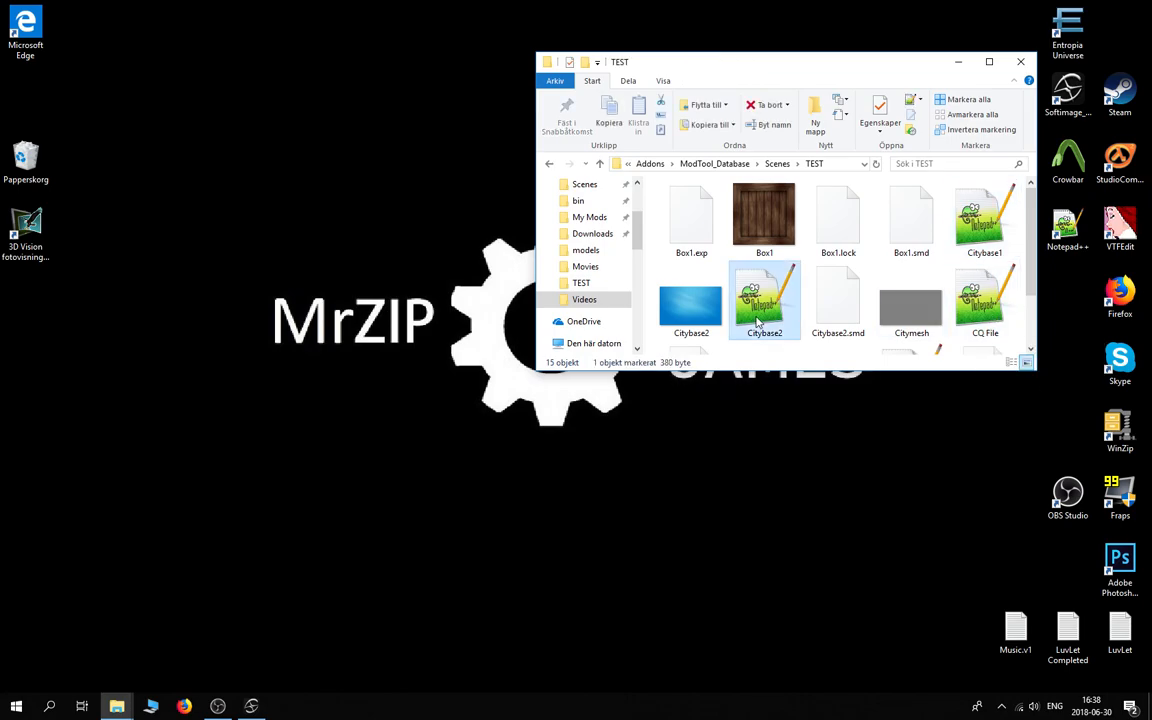
left_click(964, 289)
left_click(785, 234)
left_click(837, 310)
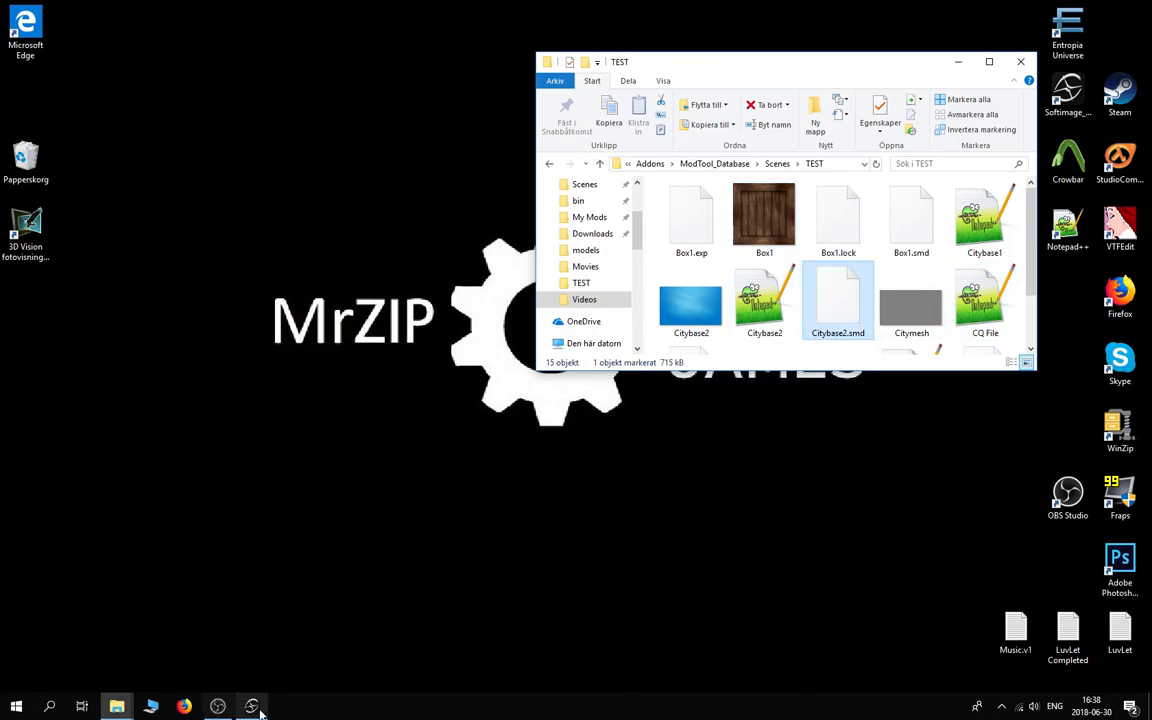
left_click(217, 706)
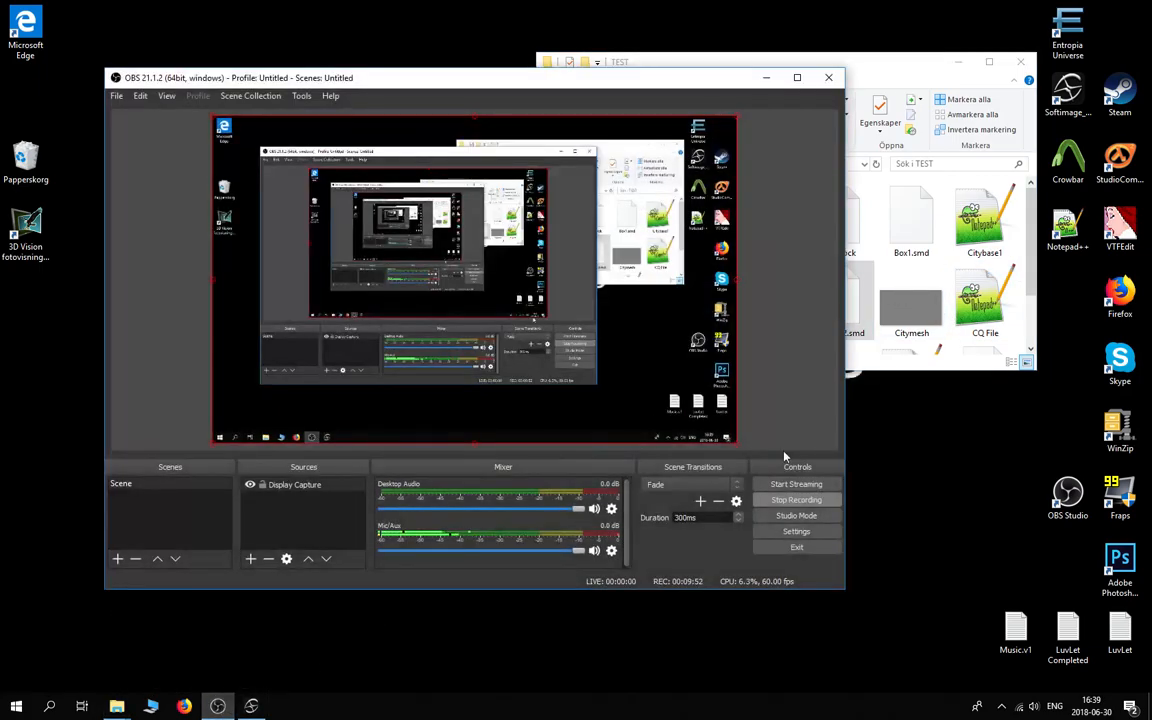